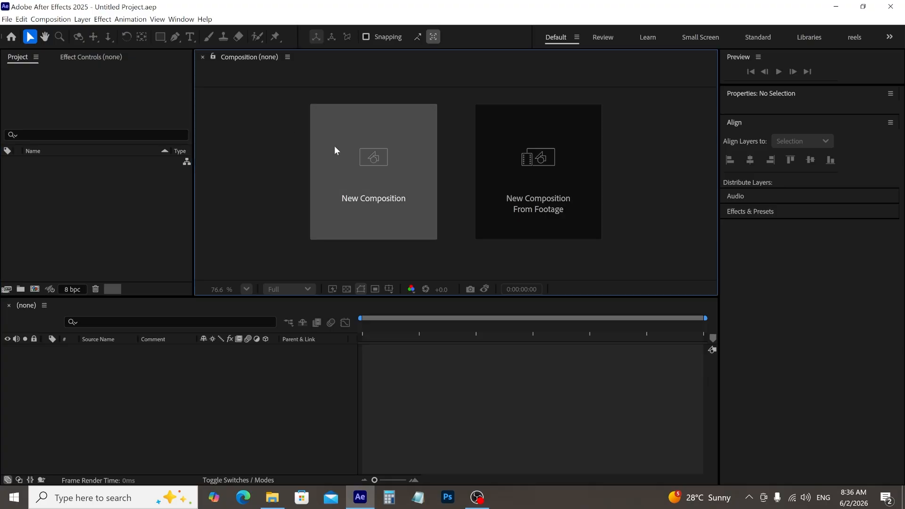
# Step: Create a 1920x1080, 25 fps composition lasting 0:00:10:08 and add a composition-sized white solid as its background
pyautogui.click(335, 150)
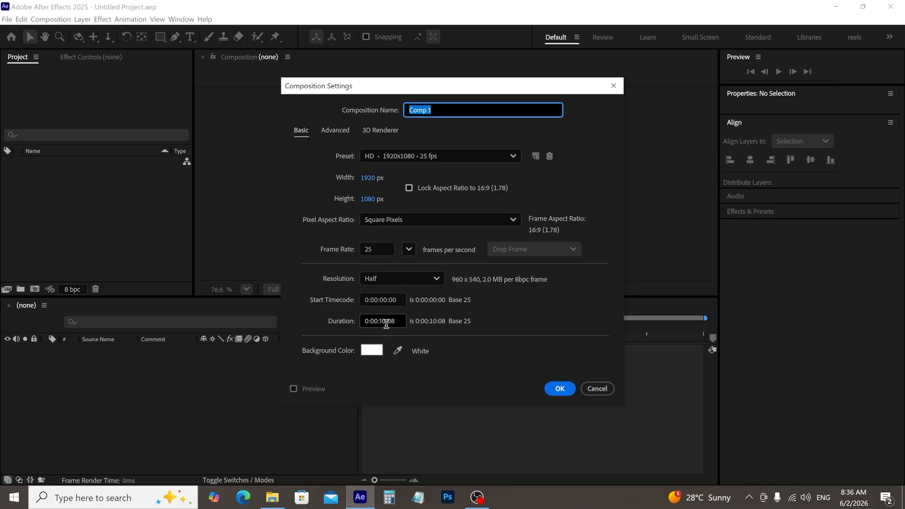
pyautogui.click(560, 389)
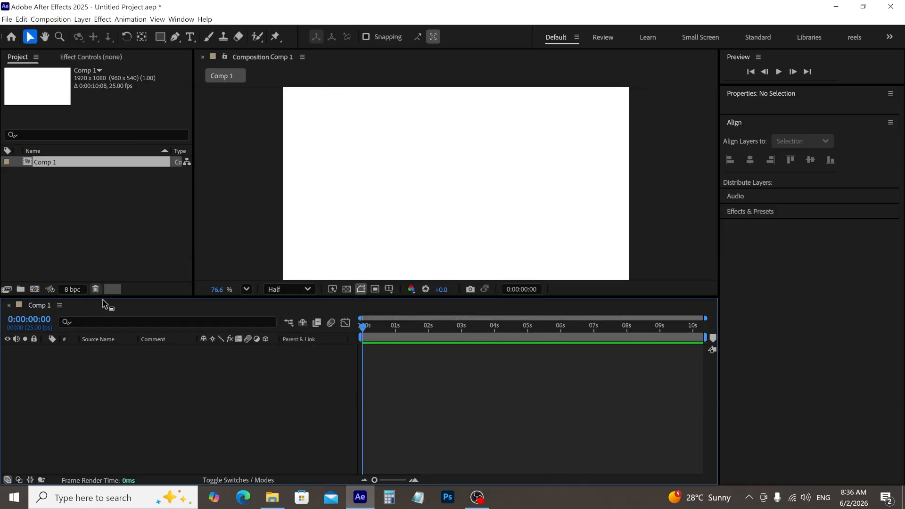
pyautogui.rightClick(122, 367)
pyautogui.moveTo(152, 377)
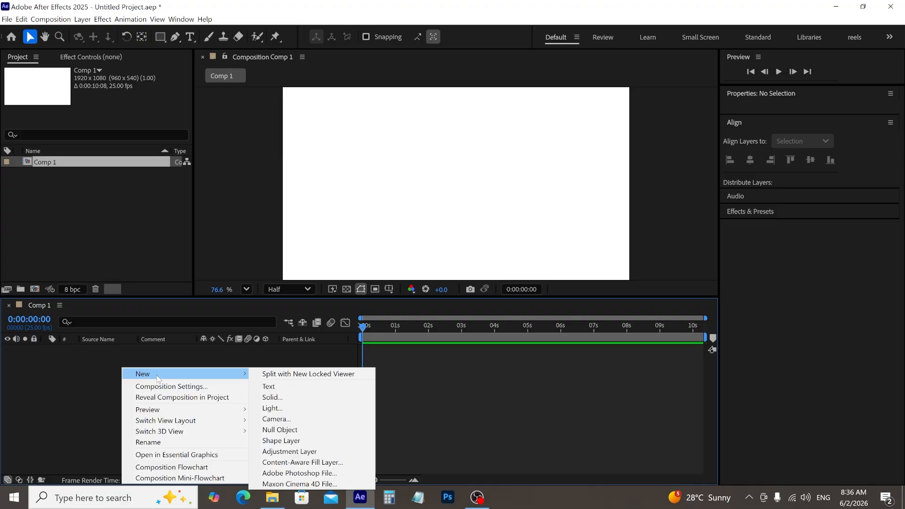
pyautogui.click(300, 398)
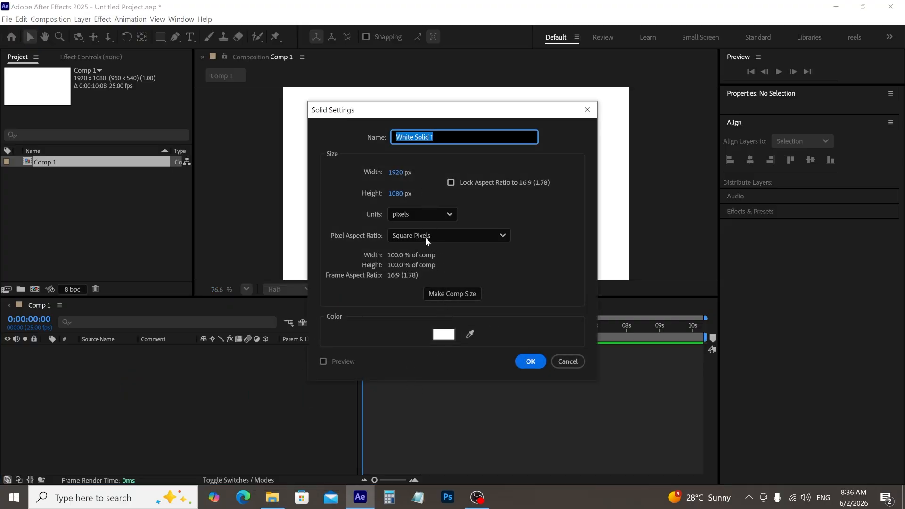
pyautogui.click(529, 361)
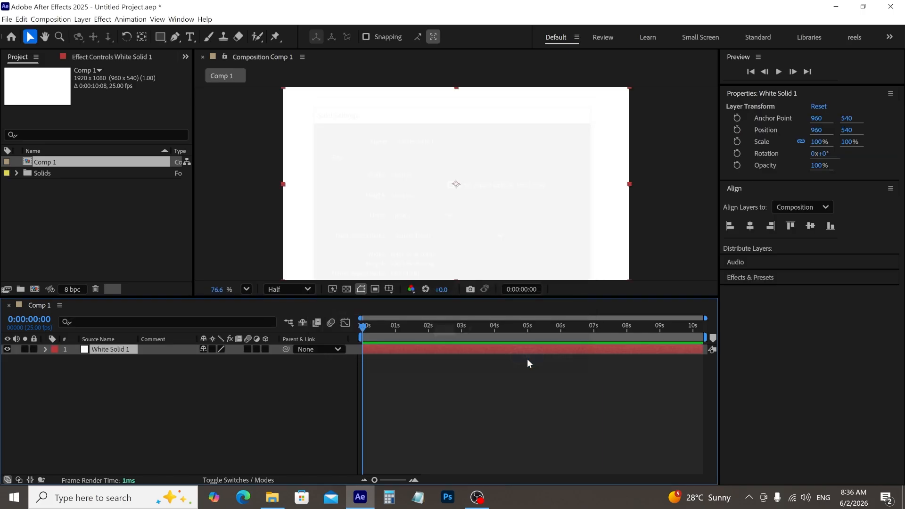
# Step: Add a text layer containing "m" in Poppins ExtraBold, with the black fill enabled and the stroke disabled
pyautogui.click(137, 402)
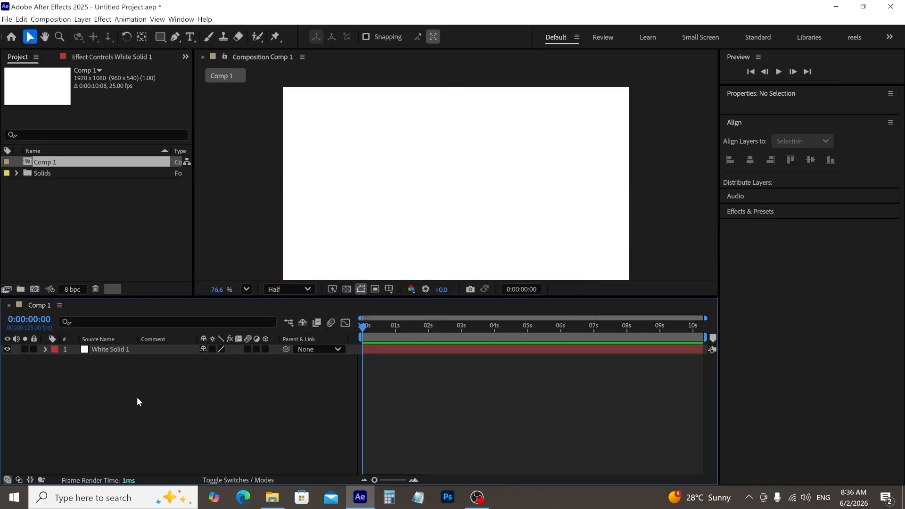
pyautogui.rightClick(89, 380)
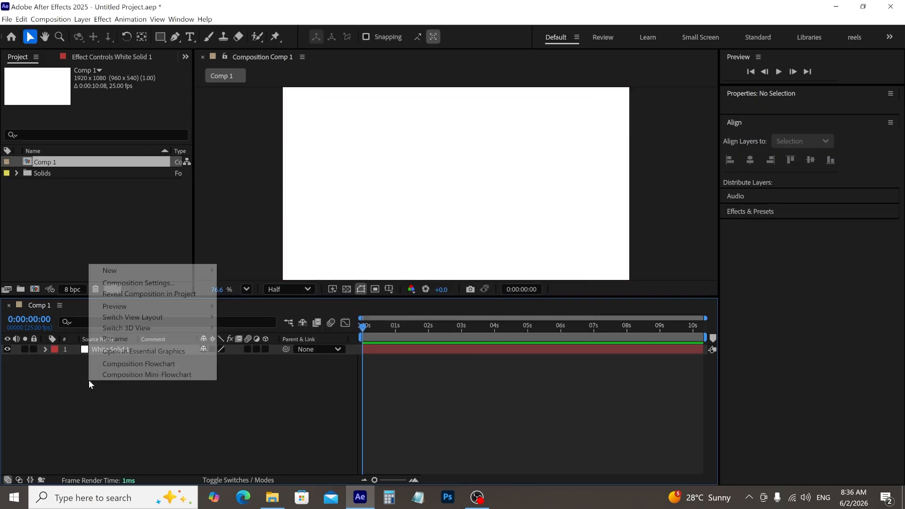
pyautogui.moveTo(197, 266)
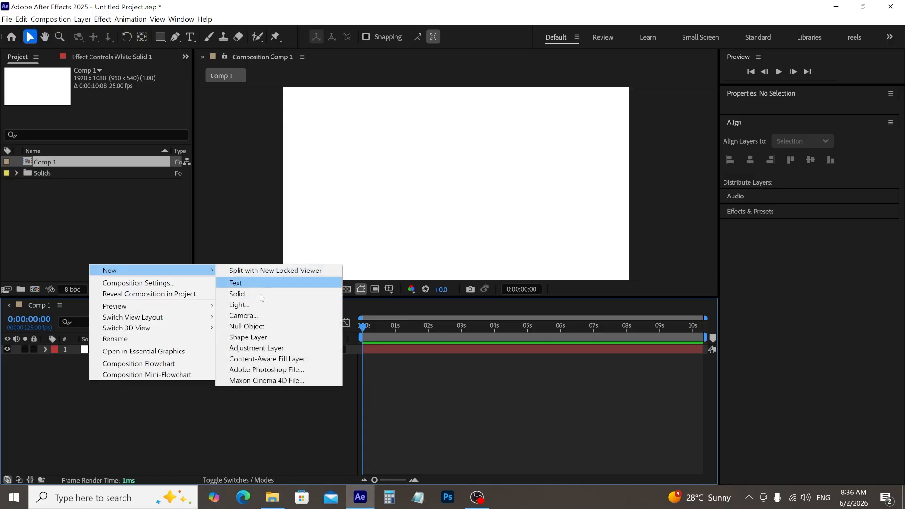
pyautogui.click(267, 283)
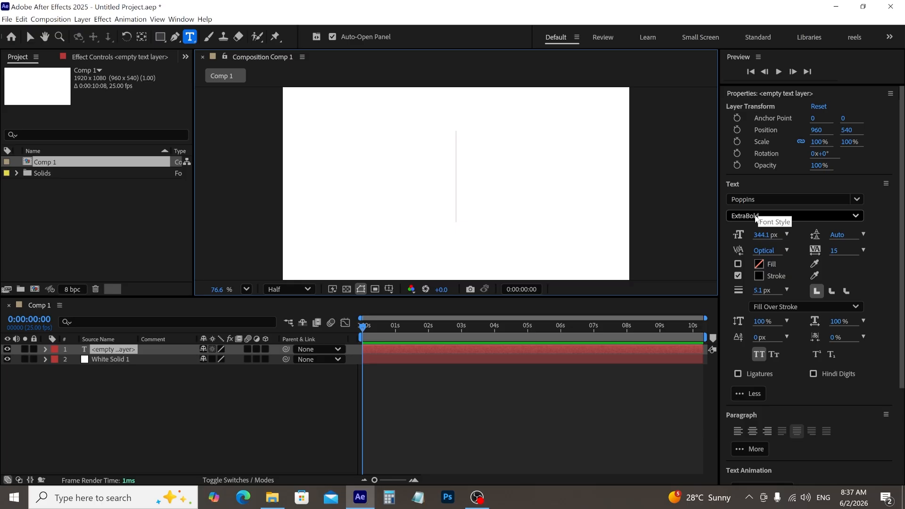
pyautogui.click(805, 215)
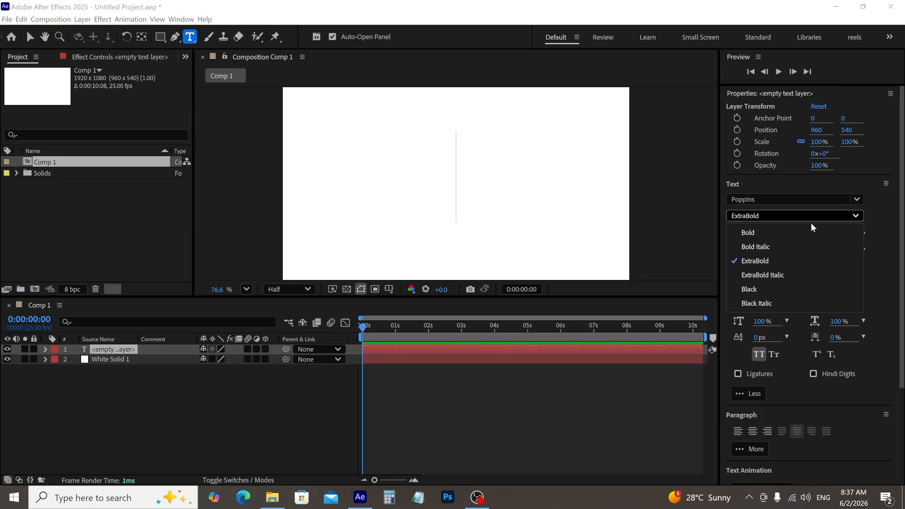
pyautogui.click(784, 258)
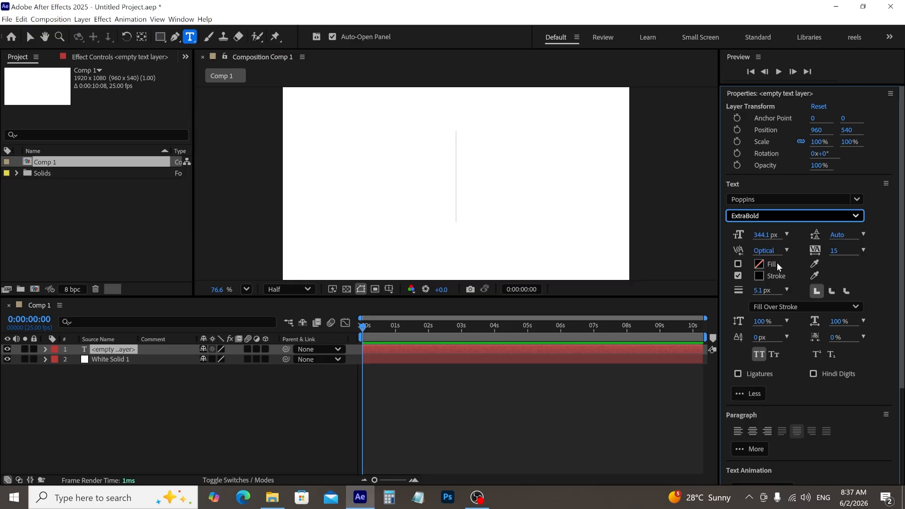
pyautogui.click(738, 264)
pyautogui.click(738, 275)
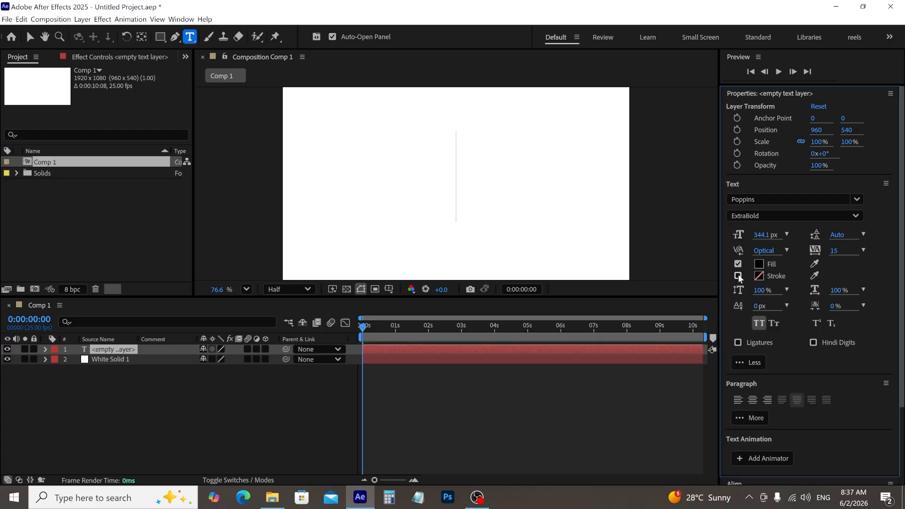
pyautogui.click(472, 191)
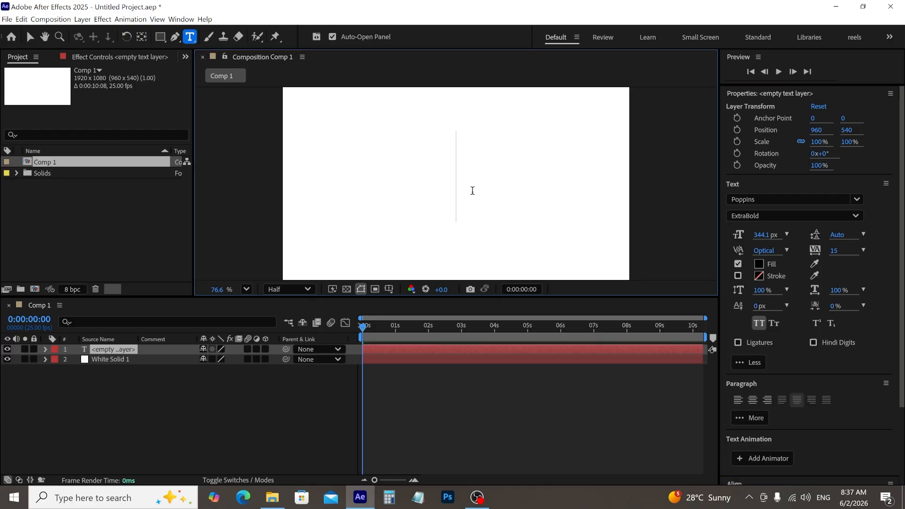
pyautogui.write('m')
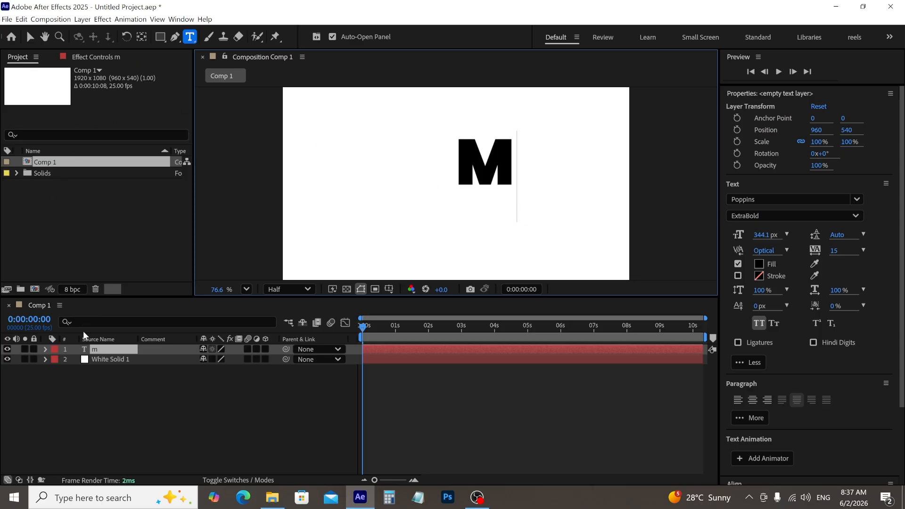
# Step: Centre the M layer's anchor point on the letter and align it to the composition's vertical and horizontal centre
pyautogui.click(116, 352)
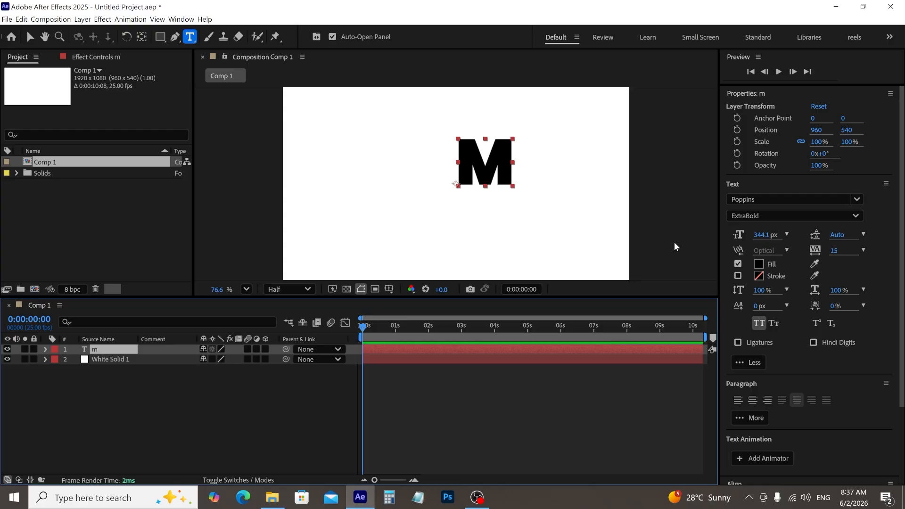
pyautogui.hotkey('ctrl', 'alt', 'Home')
pyautogui.scroll(-3, 808, 436)
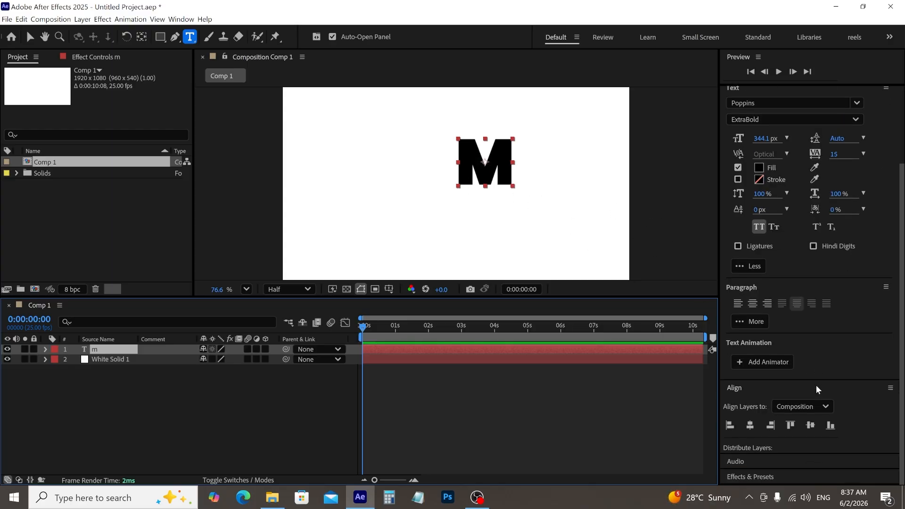
pyautogui.click(813, 428)
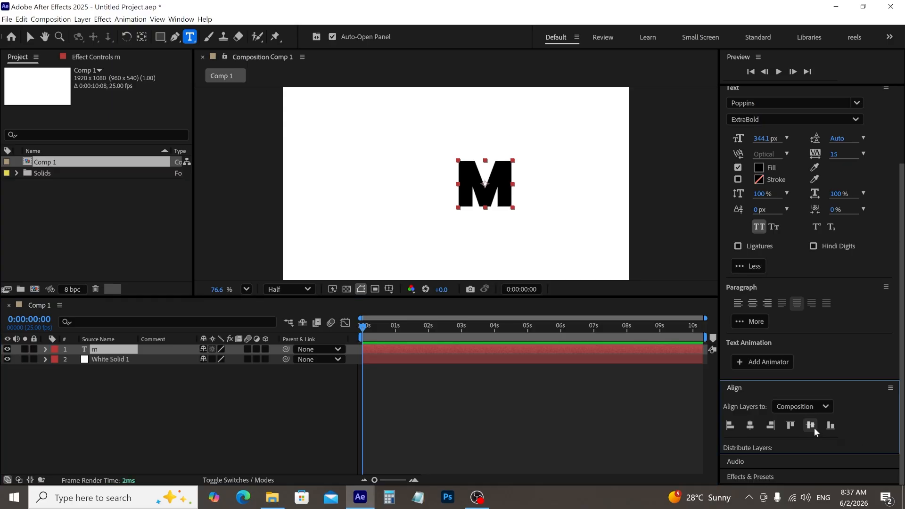
pyautogui.click(748, 424)
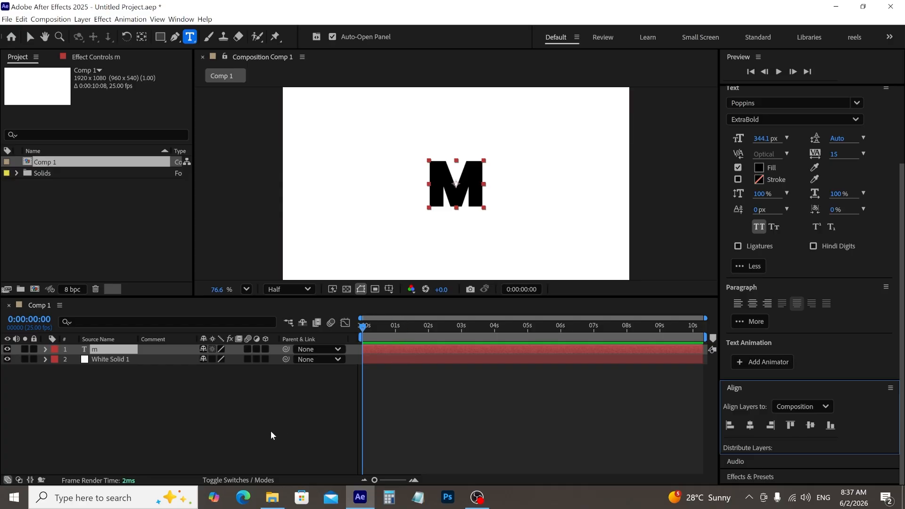
# Step: Move the M toward the left side of the composition, to an X position of about 389
pyautogui.press('p')
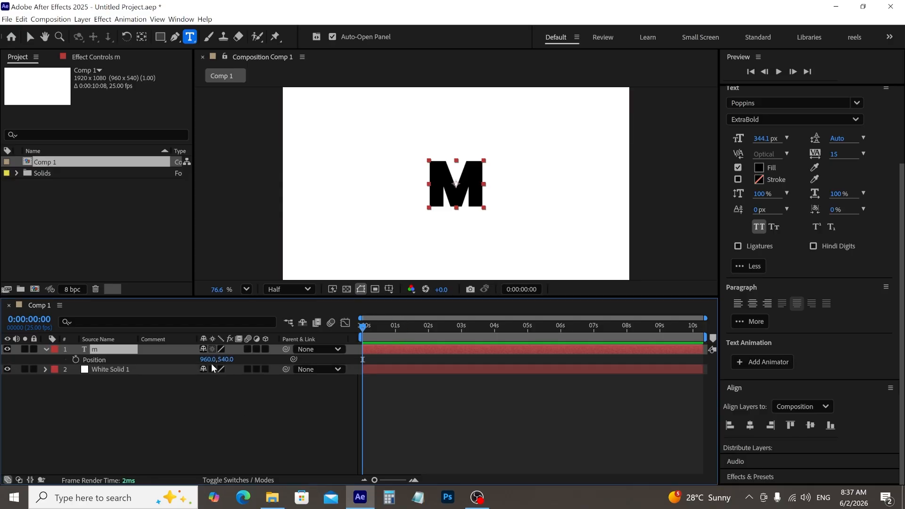
pyautogui.moveTo(207, 363); pyautogui.dragTo(136, 368)
pyautogui.moveTo(207, 359); pyautogui.dragTo(97, 378)
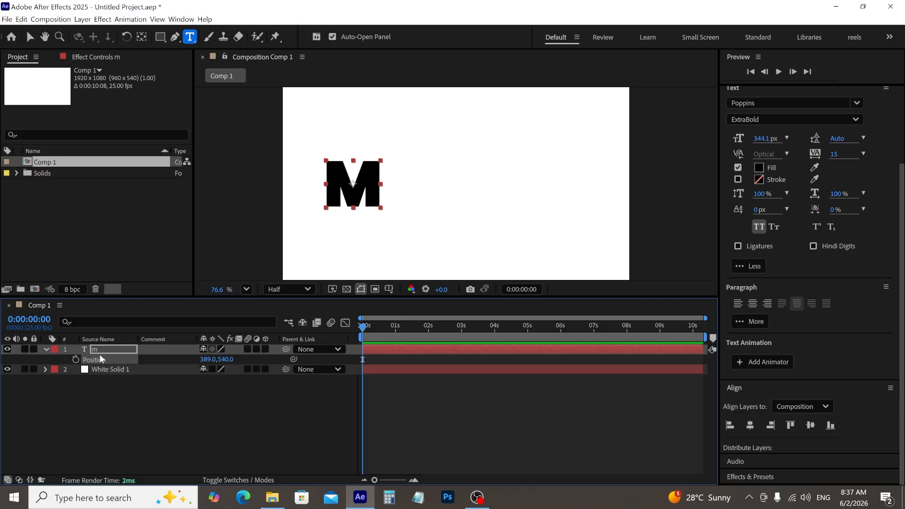
# Step: Duplicate the M text layer and replace the copy's text with "o"
pyautogui.hotkey('ctrl', 'd')
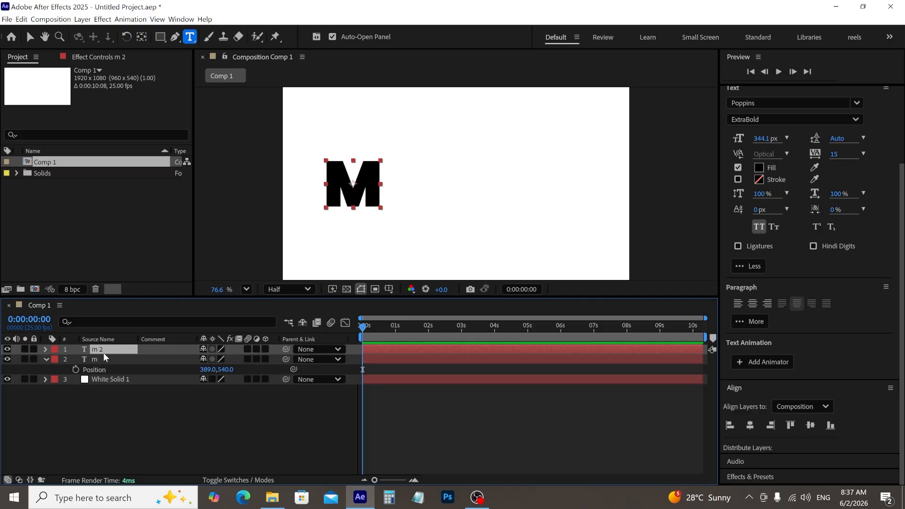
pyautogui.doubleClick(103, 349)
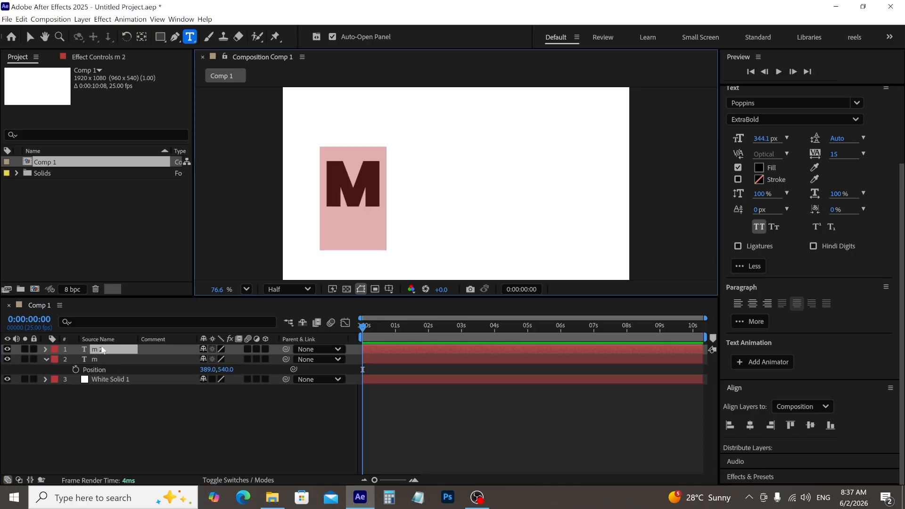
pyautogui.press('BackSpace')
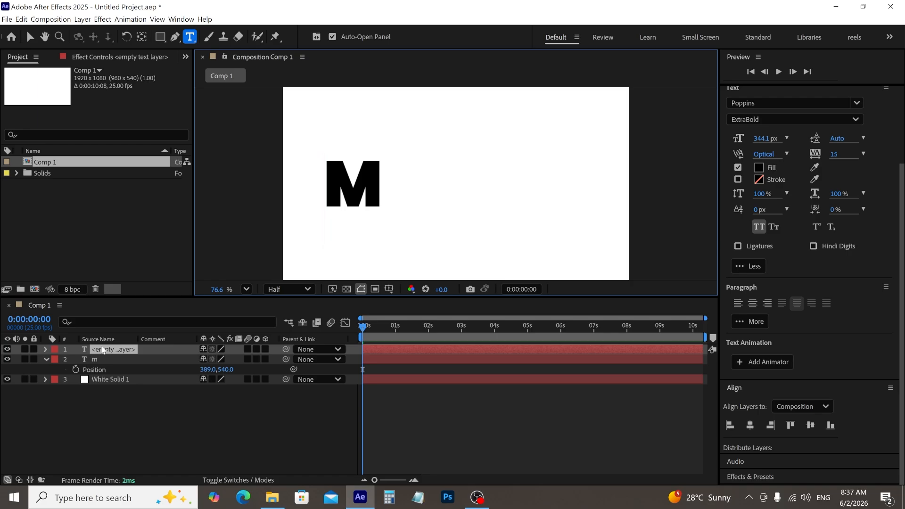
pyautogui.write('o')
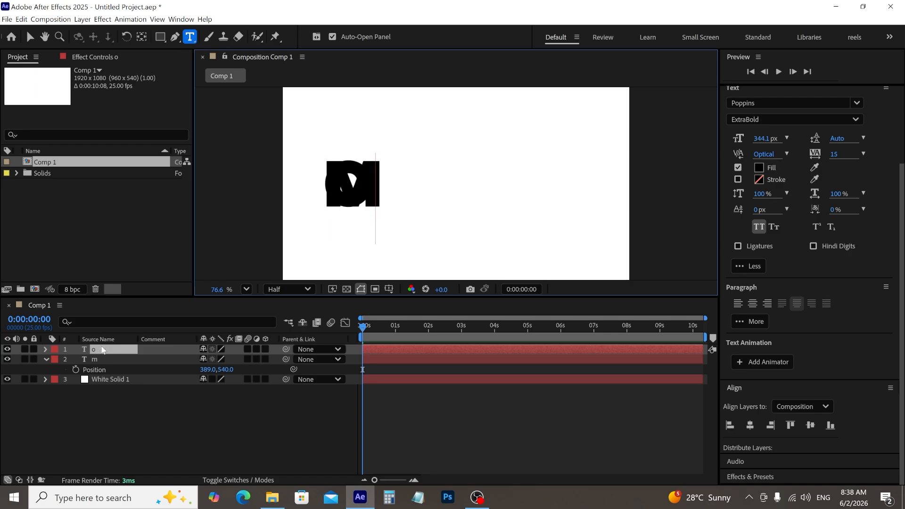
# Step: Place the O directly to the right of the M, at about X 690, with its anchor point centred on the letter
pyautogui.click(111, 350)
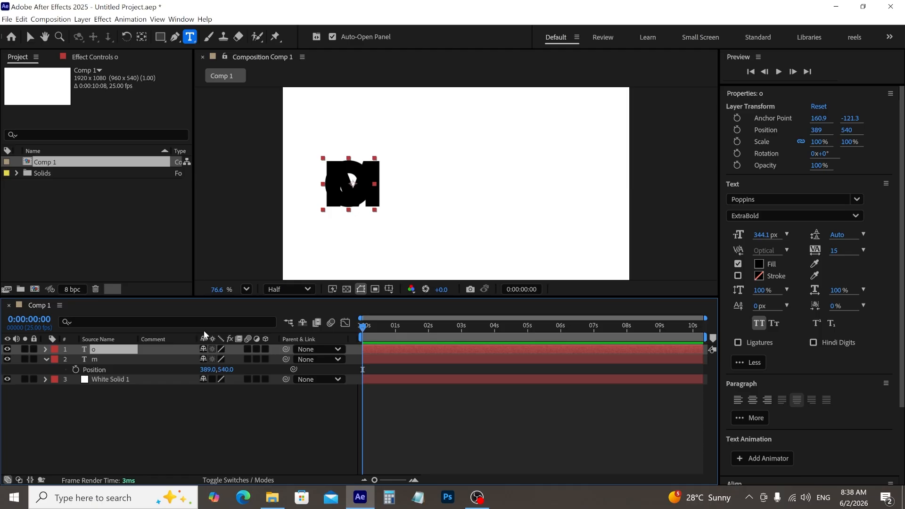
pyautogui.press('p')
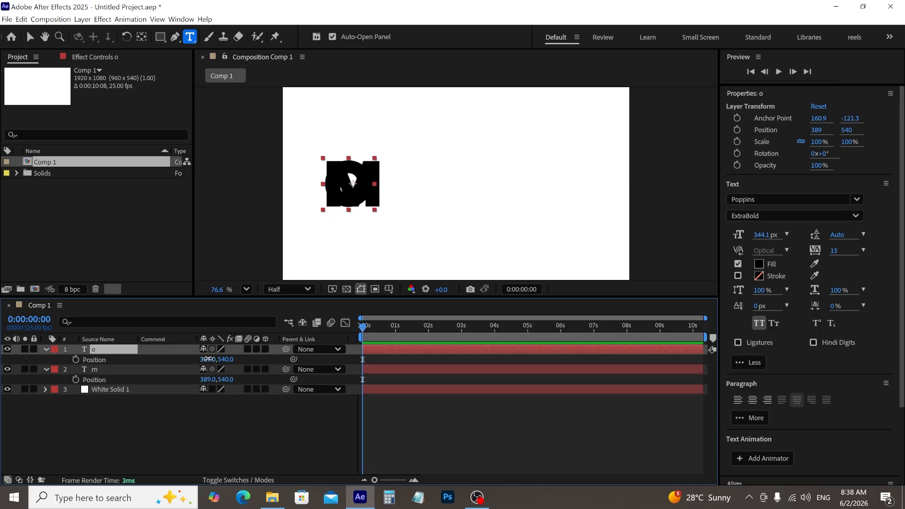
pyautogui.moveTo(207, 359); pyautogui.dragTo(402, 359)
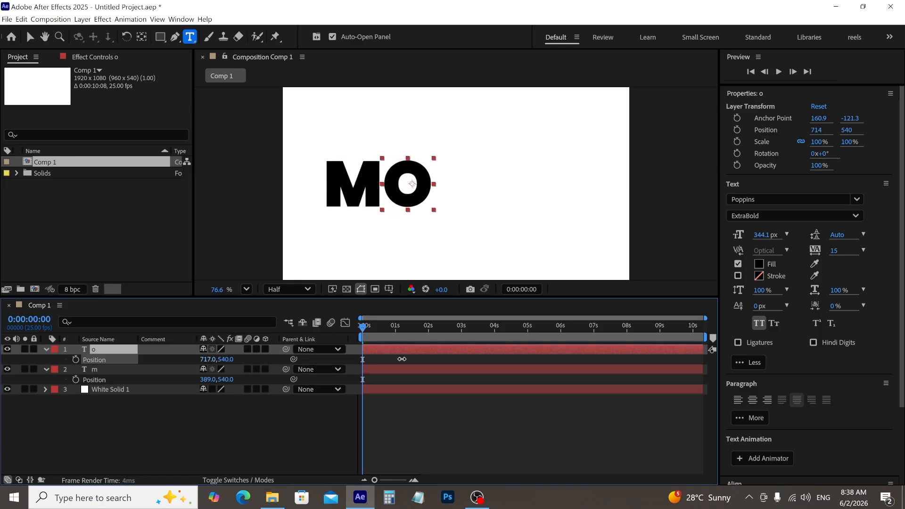
pyautogui.hotkey('ctrl', 'alt', 'Home')
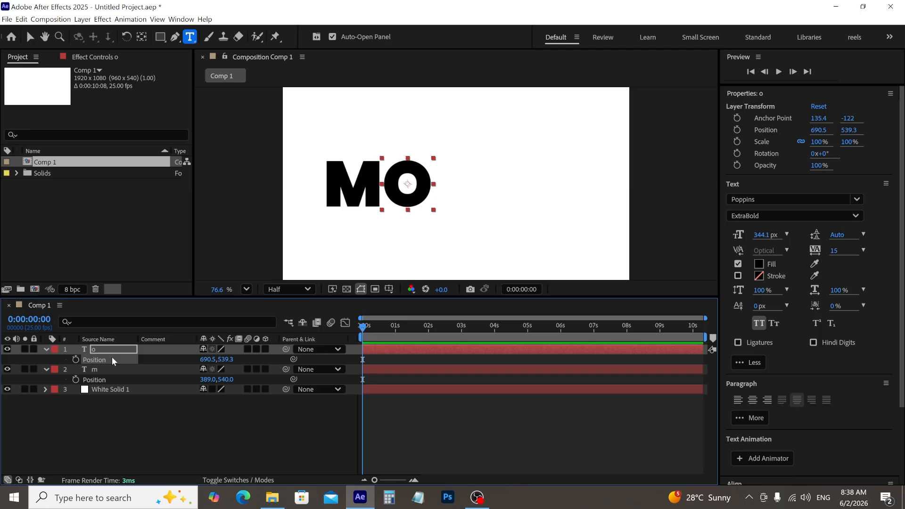
# Step: Duplicate the O text layer and replace the copy's text with "t"
pyautogui.hotkey('ctrl', 'd')
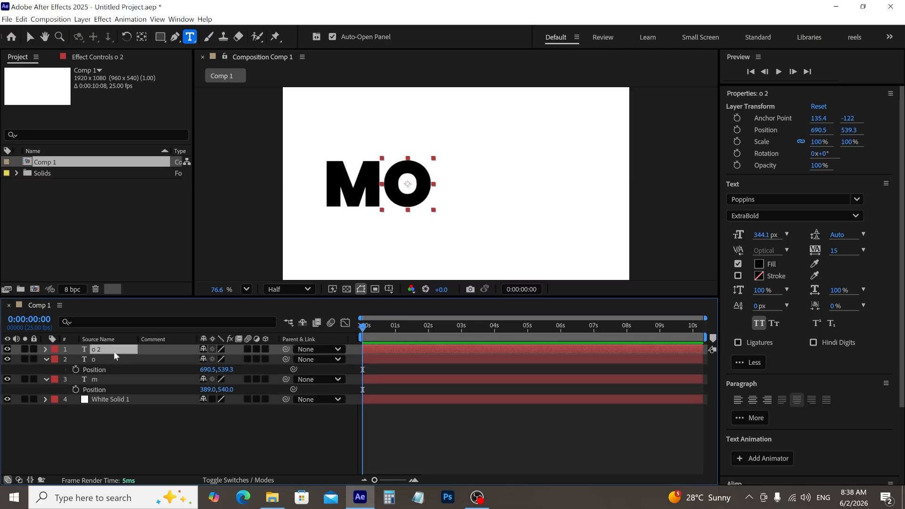
pyautogui.write('t')
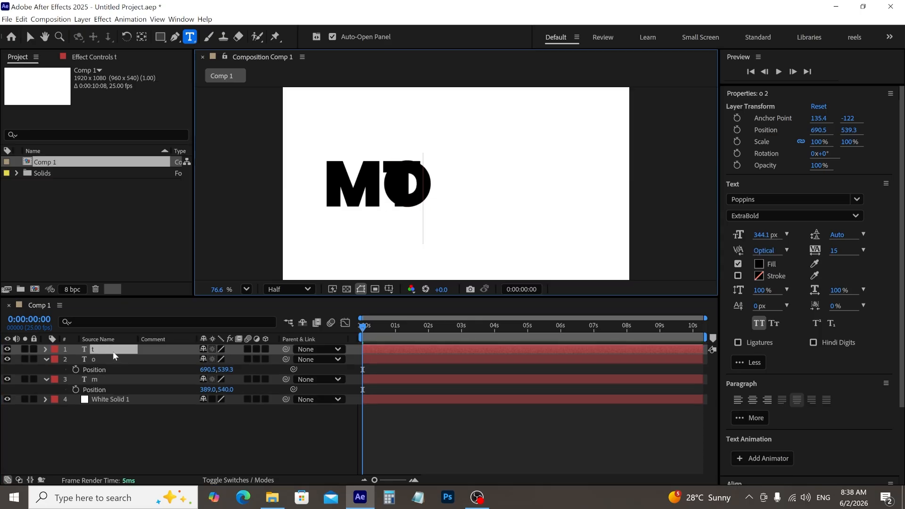
pyautogui.press('Return')
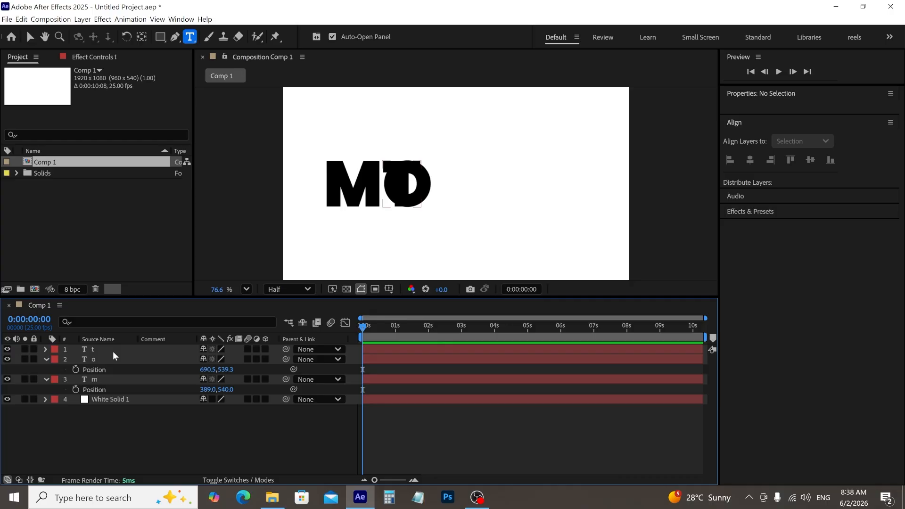
# Step: Place the T directly to the right of the O, at about X 934, with its anchor point centred on the letter
pyautogui.click(112, 351)
pyautogui.press('p')
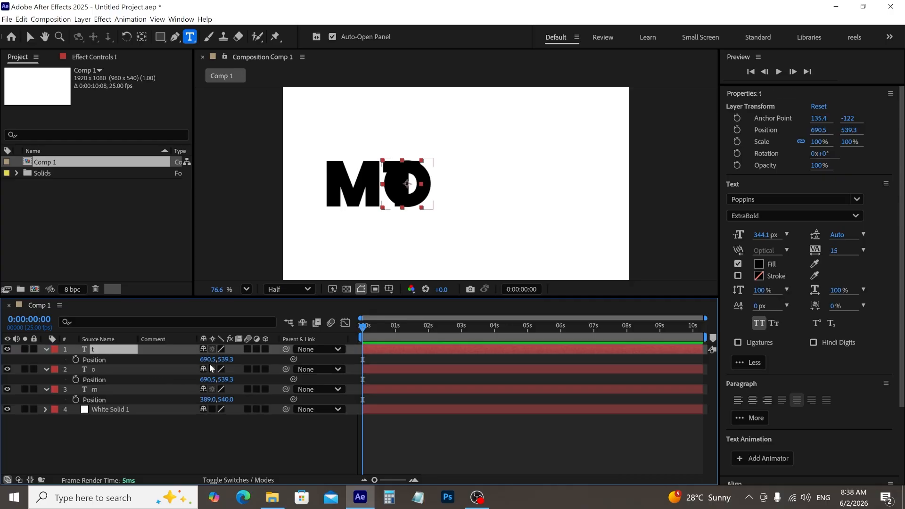
pyautogui.moveTo(215, 359); pyautogui.dragTo(373, 368)
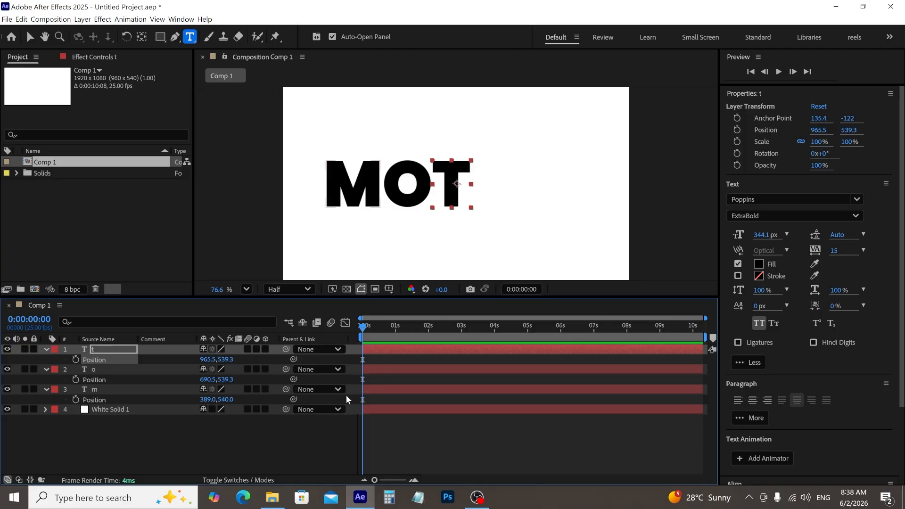
pyautogui.hotkey('ctrl', 'alt', 'Home')
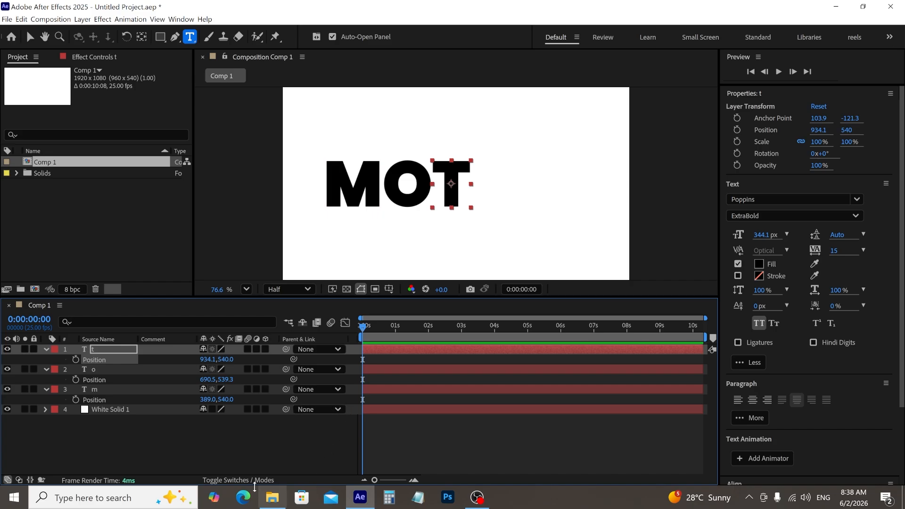
# Step: Duplicate the T text layer and replace the copy's text with "i"
pyautogui.hotkey('ctrl', 'd')
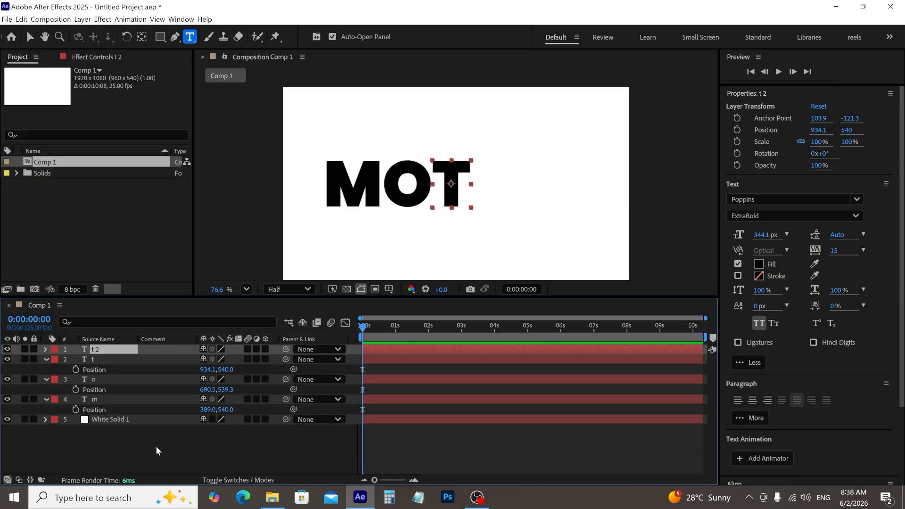
pyautogui.doubleClick(120, 350)
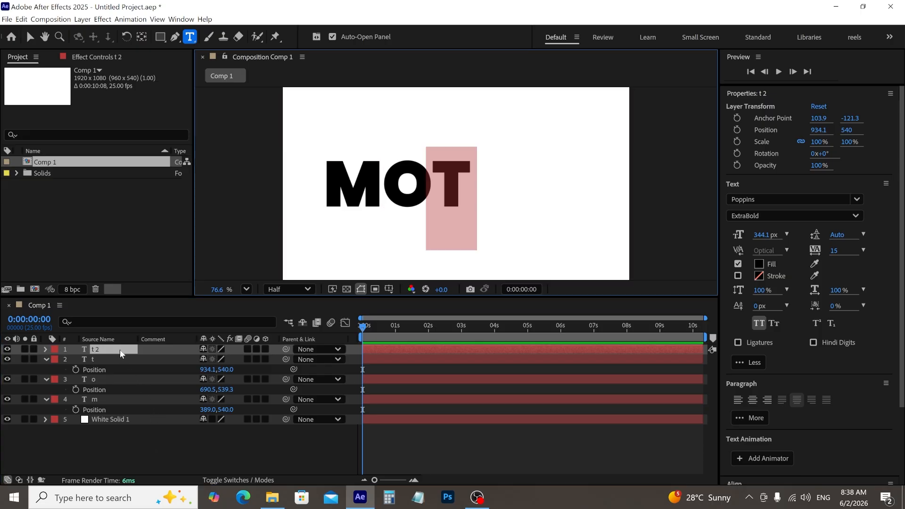
pyautogui.press('BackSpace')
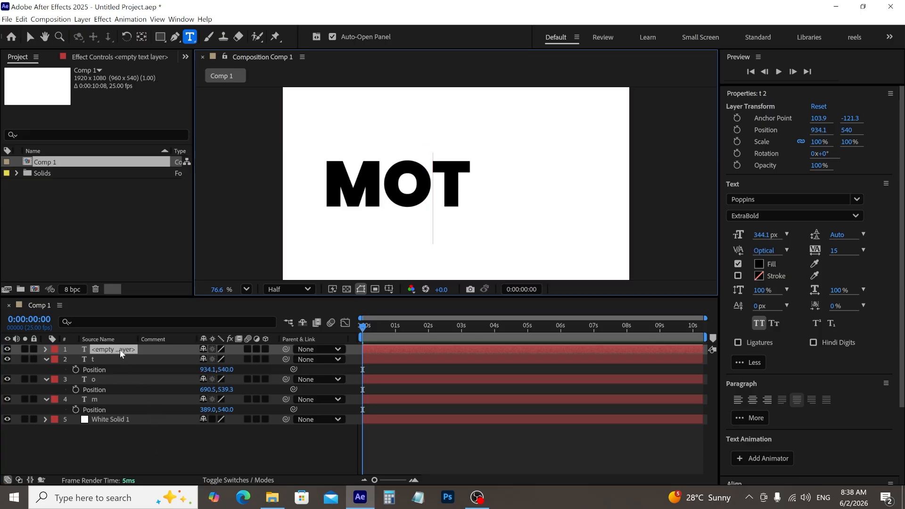
pyautogui.write('i ')
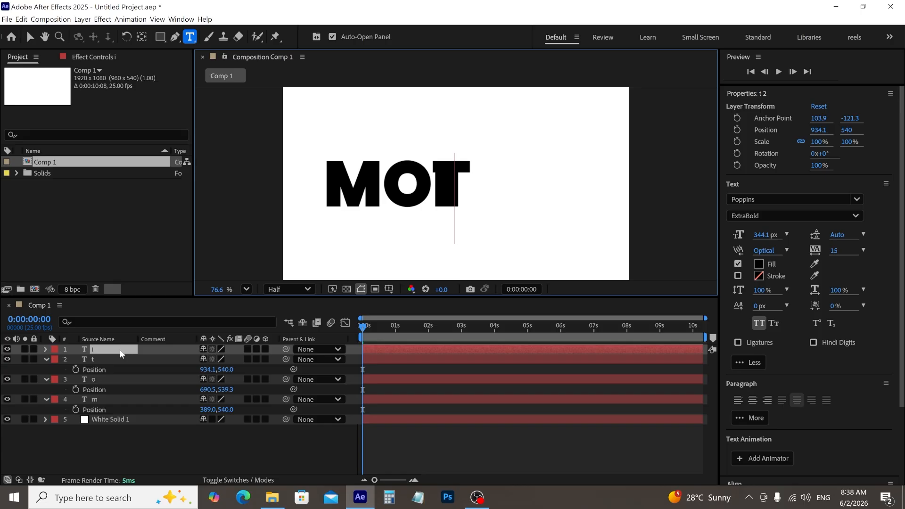
pyautogui.write('p')
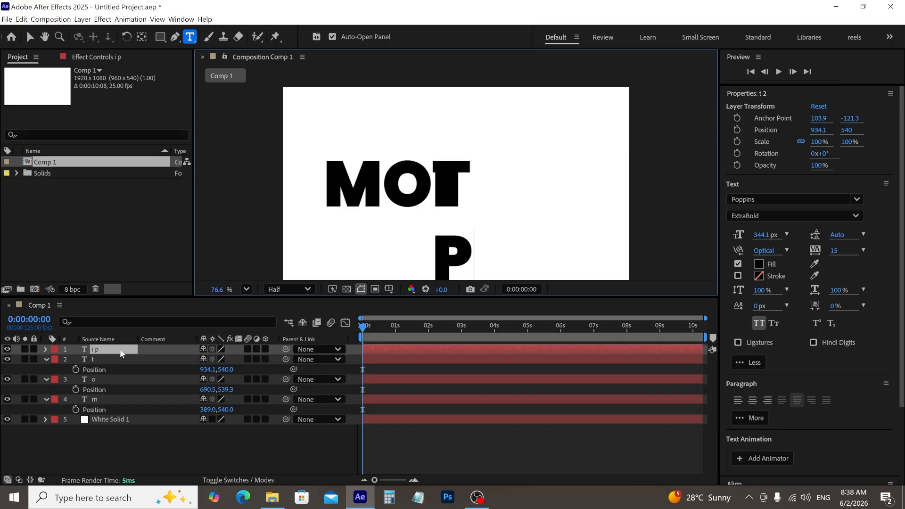
pyautogui.press('BackSpace')
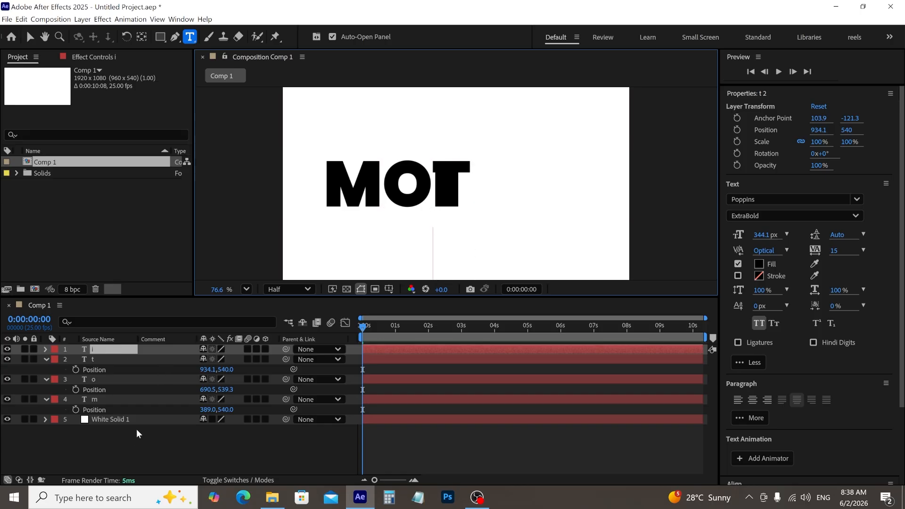
# Step: Place the I directly to the right of the T, at about X 1114, with its anchor point centred on the letter
pyautogui.click(128, 349)
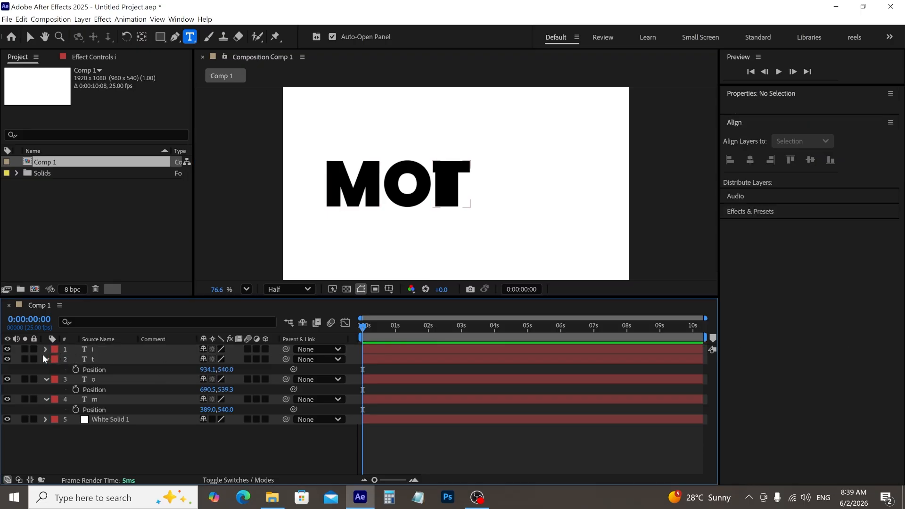
pyautogui.press('p')
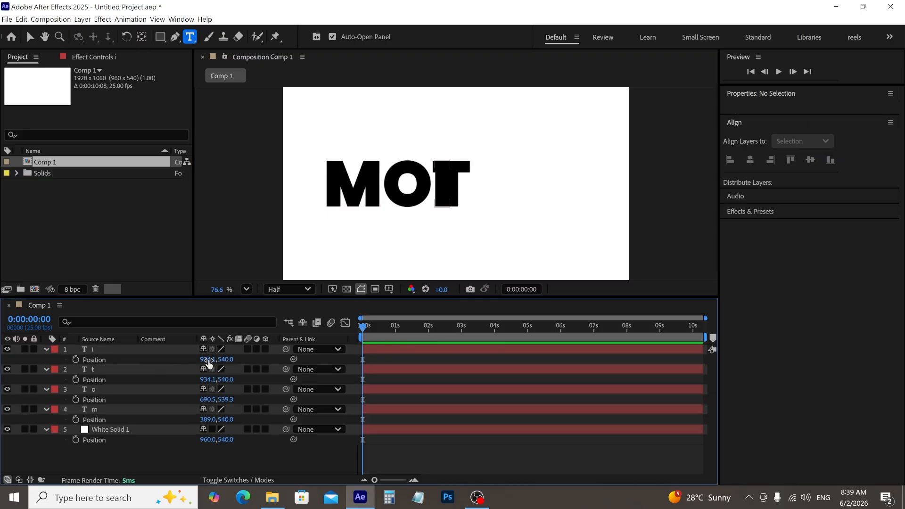
pyautogui.moveTo(207, 360); pyautogui.dragTo(344, 366)
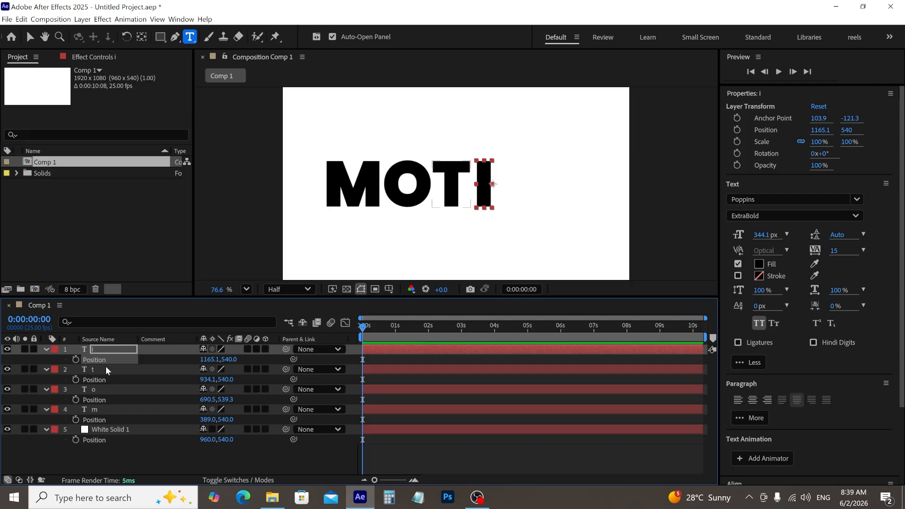
pyautogui.hotkey('ctrl', 'alt', 'Home')
# Step: Place a duplicate of the O, stacked as the top layer, directly to the right of the I, at about X 1304
pyautogui.click(97, 390)
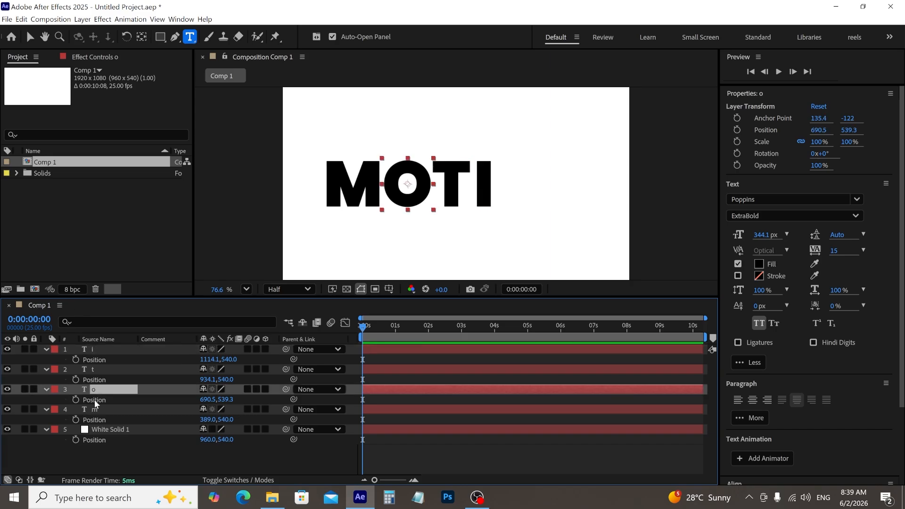
pyautogui.hotkey('ctrl', 'd')
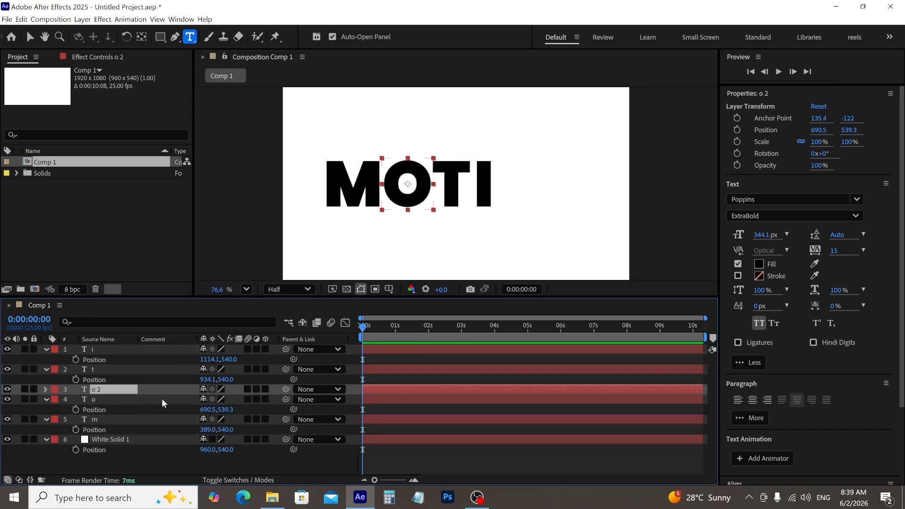
pyautogui.moveTo(102, 390); pyautogui.dragTo(110, 345)
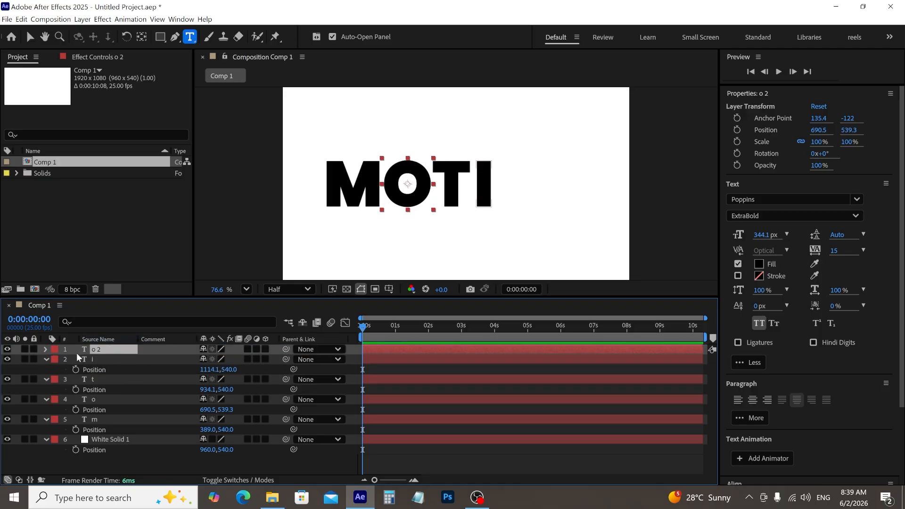
pyautogui.click(47, 349)
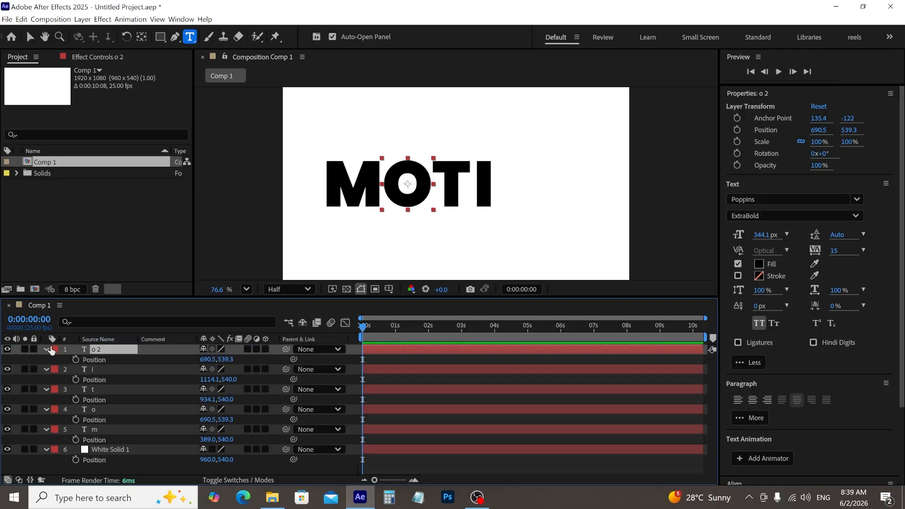
pyautogui.moveTo(204, 363); pyautogui.dragTo(578, 373)
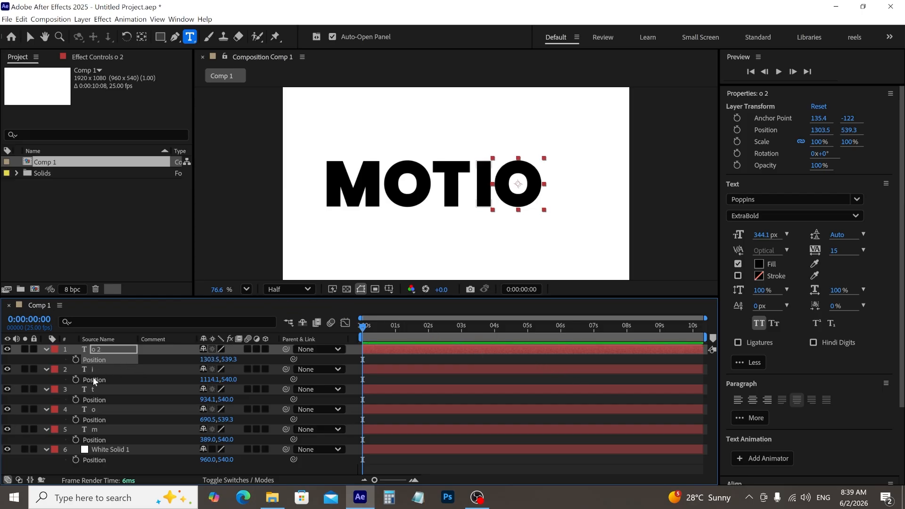
# Step: Duplicate the second O text layer and replace the copy's text with "n"
pyautogui.hotkey('ctrl', 'd')
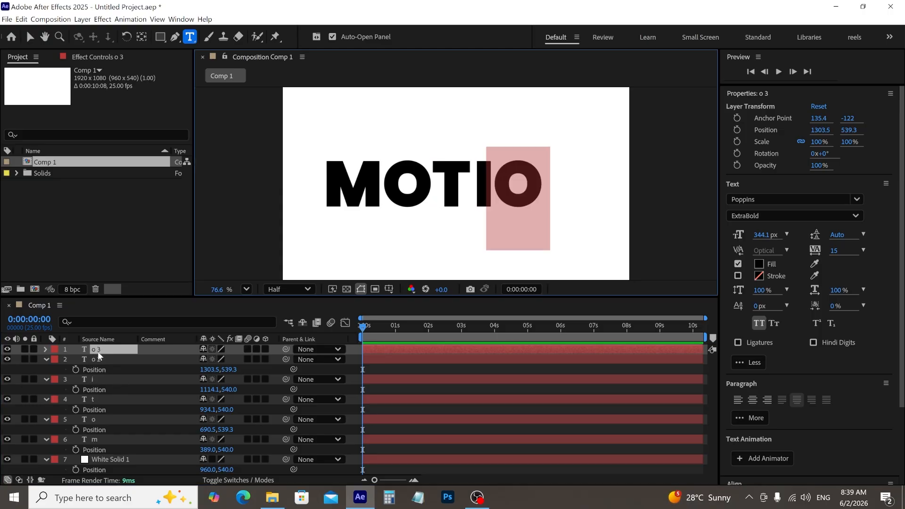
pyautogui.press('BackSpace')
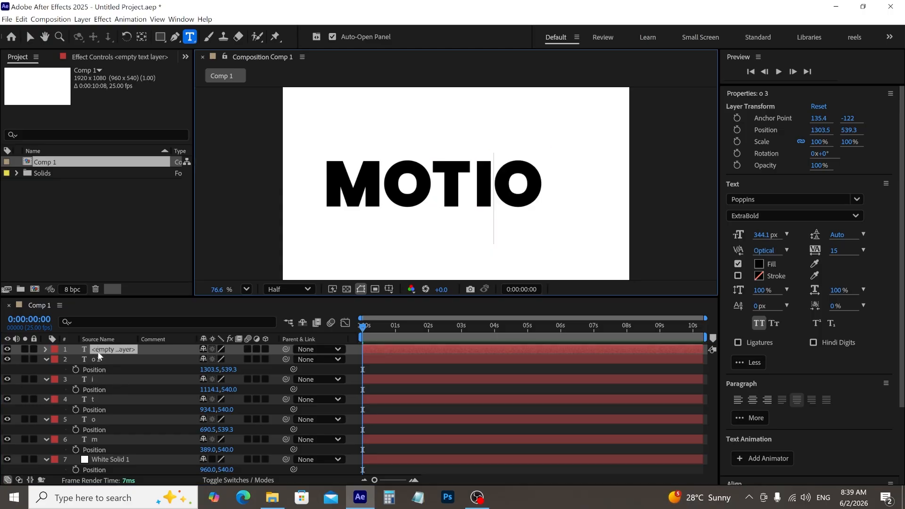
pyautogui.write('n')
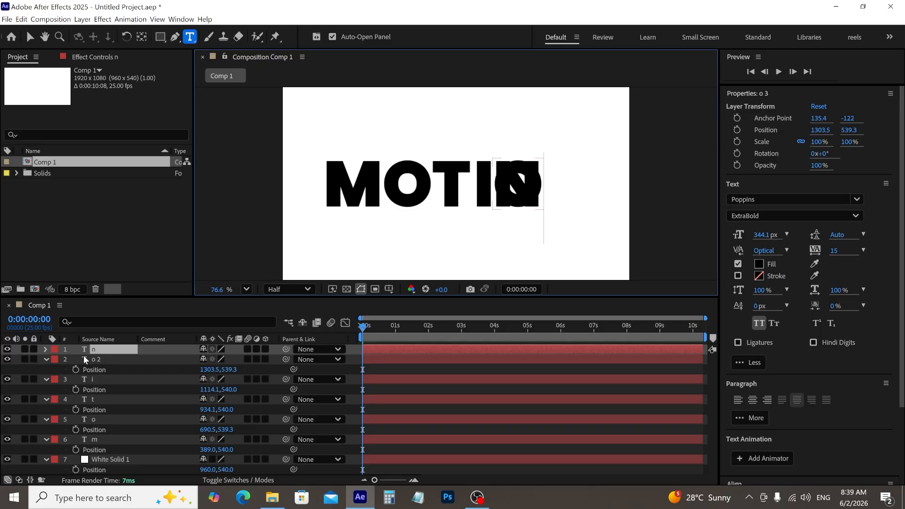
pyautogui.click(94, 348)
# Step: Place the N directly to the right of the second O, at about X 1571
pyautogui.click(102, 353)
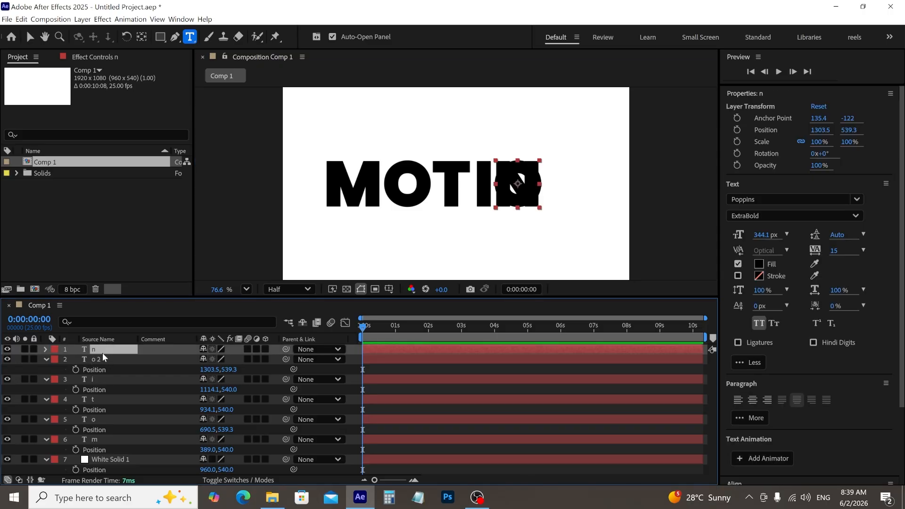
pyautogui.press('p')
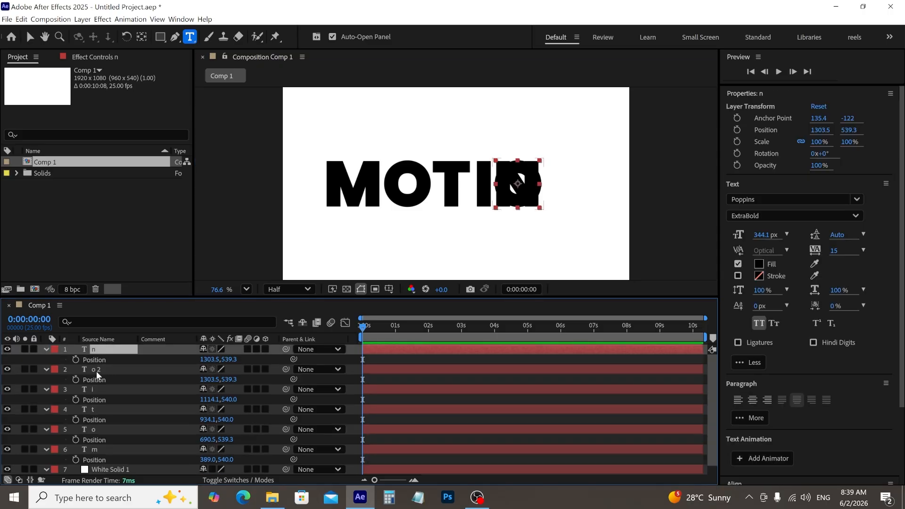
pyautogui.moveTo(209, 358); pyautogui.dragTo(376, 368)
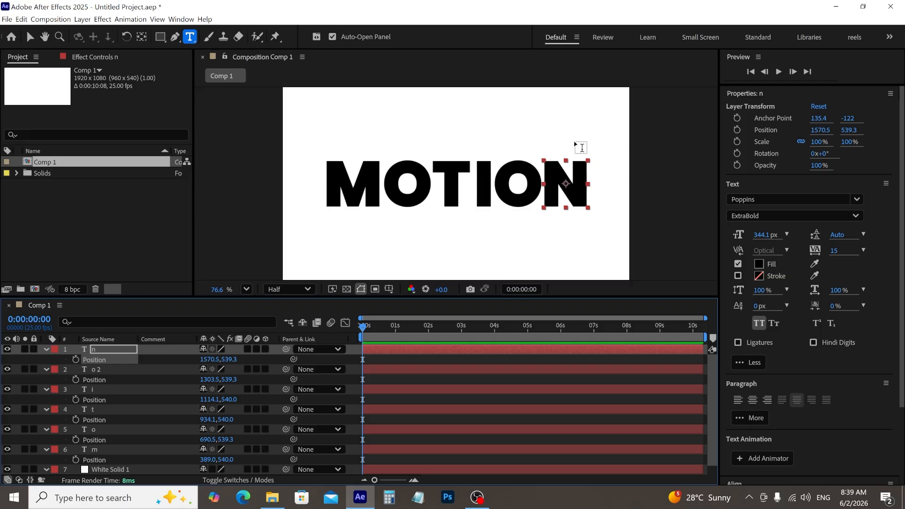
# Step: Select all six letter layers and move the whole word slightly left and up, with the M at about X 345, Y 528
pyautogui.scroll(3, 620, 208)
pyautogui.scroll(-5, 621, 208)
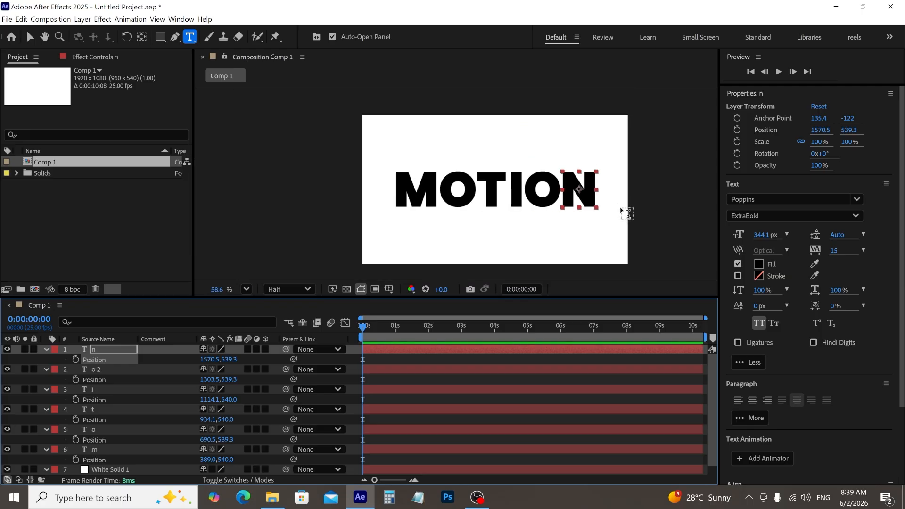
pyautogui.scroll(1, 621, 211)
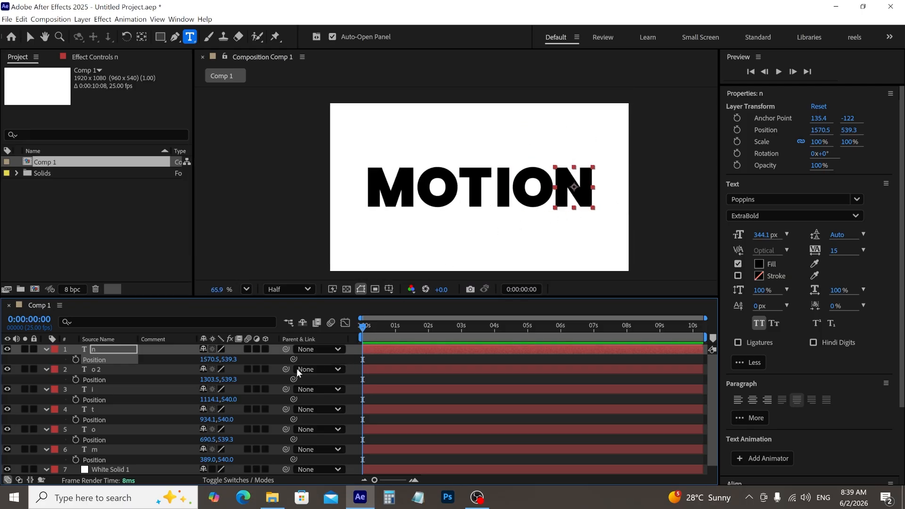
pyautogui.keyDown('shift'); pyautogui.click(116, 448); pyautogui.keyUp('shift')
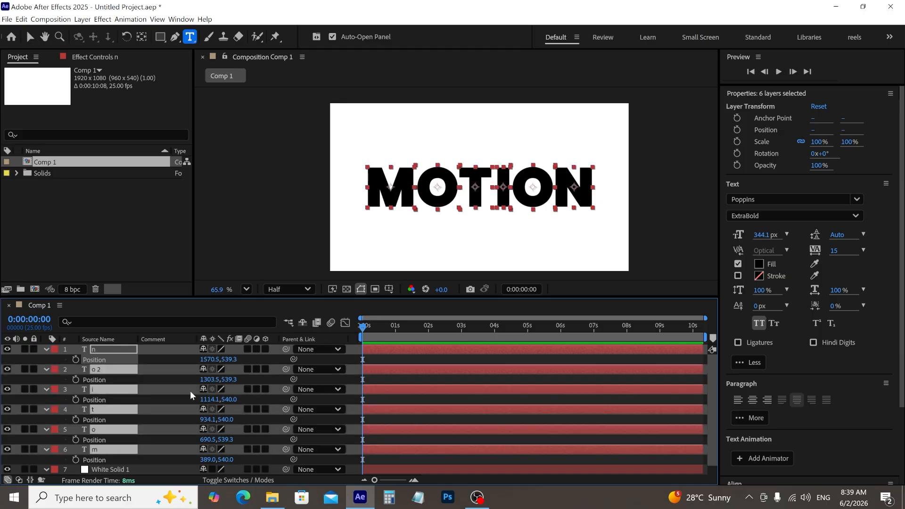
pyautogui.click(30, 36)
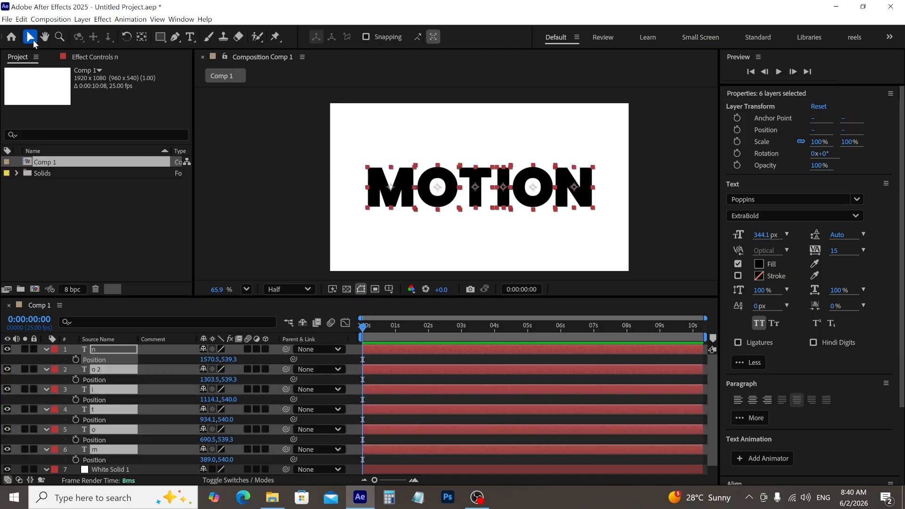
pyautogui.moveTo(491, 190); pyautogui.dragTo(483, 187)
# Step: Align the six letters on their vertical centres and shift the word slightly right, with the M at about X 369
pyautogui.scroll(-3, 787, 364)
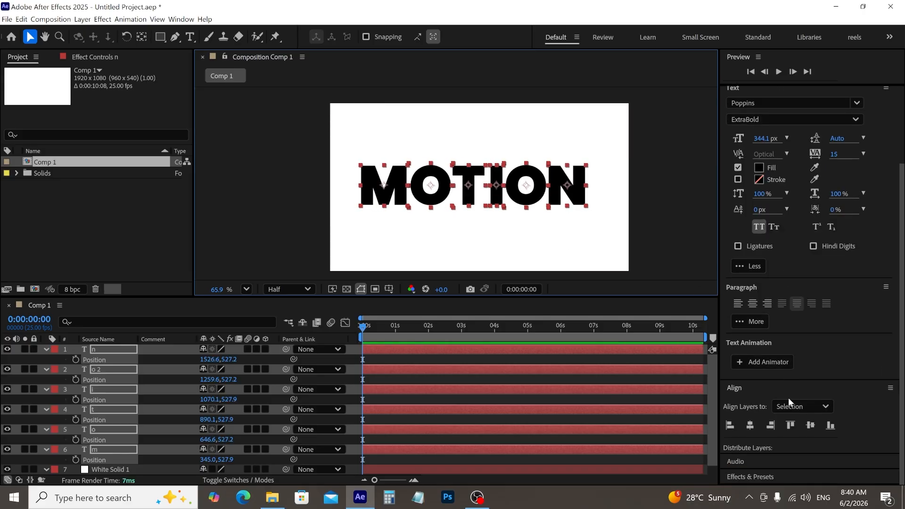
pyautogui.click(809, 425)
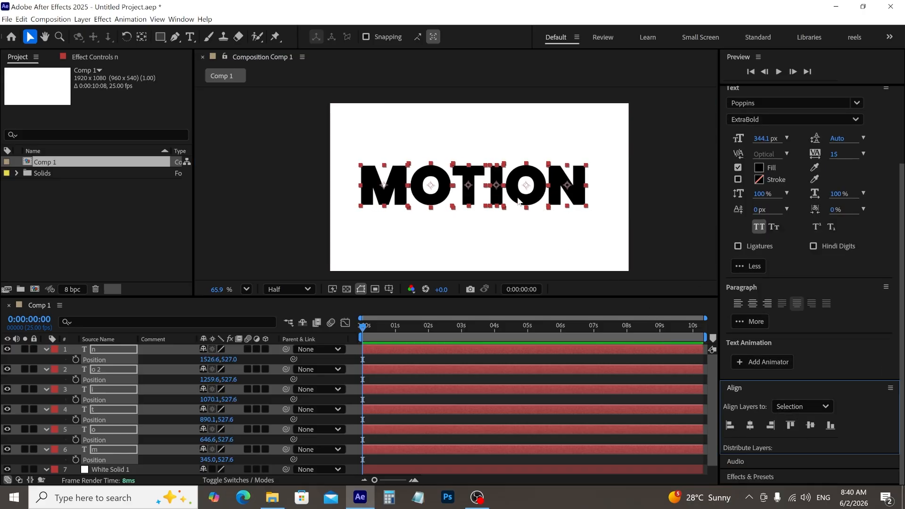
pyautogui.click(476, 191)
pyautogui.moveTo(477, 190); pyautogui.dragTo(480, 191)
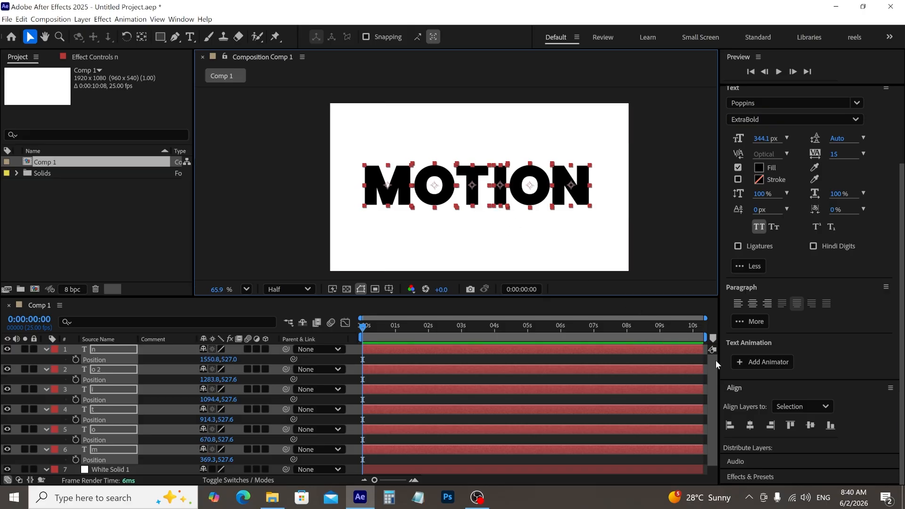
pyautogui.click(809, 426)
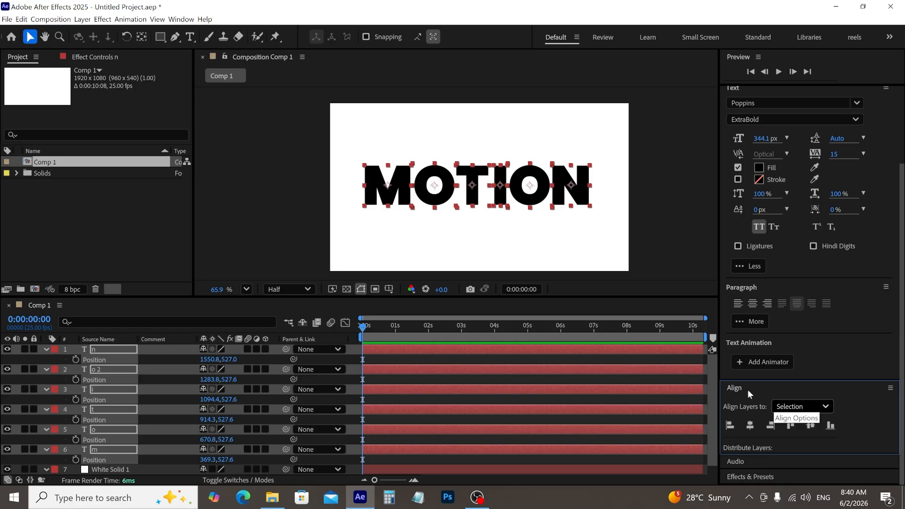
# Step: Duplicate all six letter layers and set the copies' label colour to Green
pyautogui.scroll(-1, 287, 407)
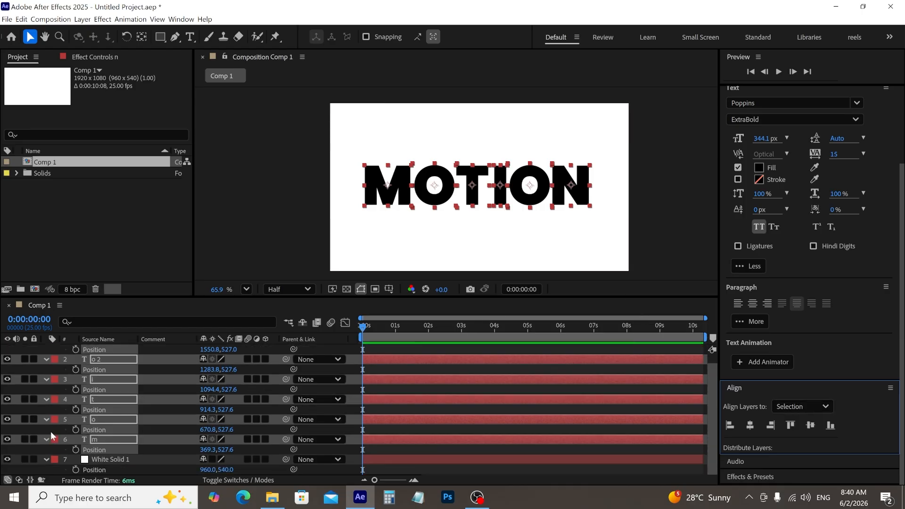
pyautogui.click(45, 358)
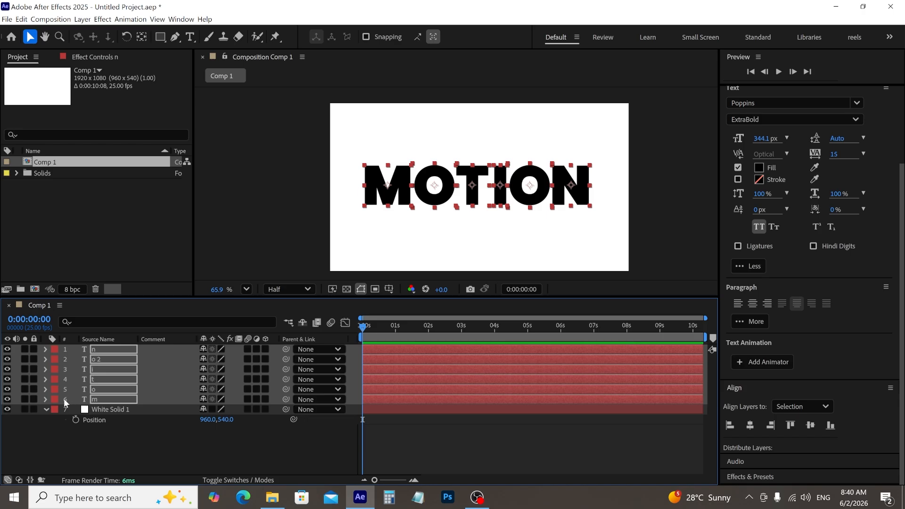
pyautogui.hotkey('ctrl', 'd')
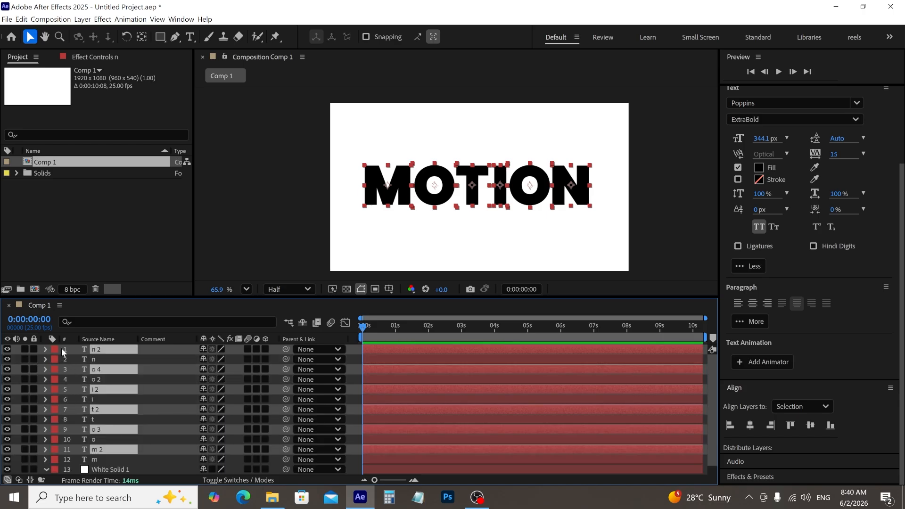
pyautogui.click(56, 349)
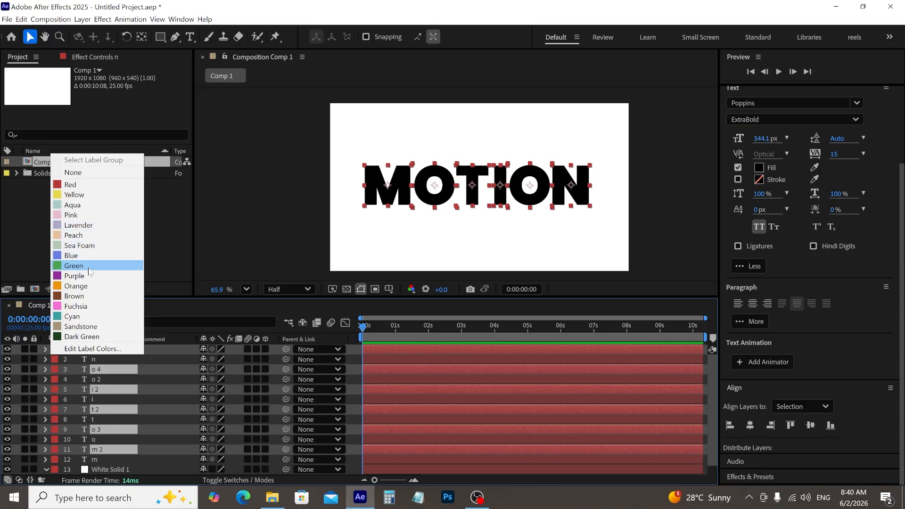
pyautogui.click(74, 265)
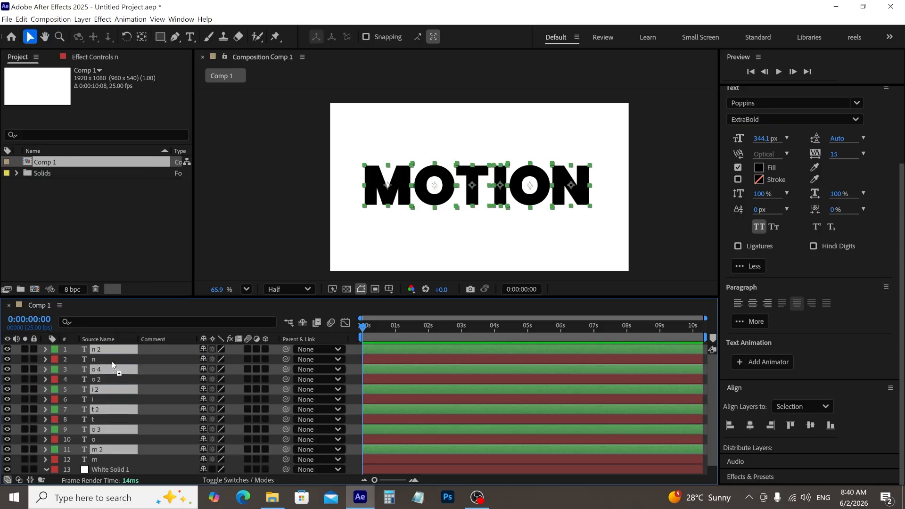
# Step: Move the green copies below the original letter layers, directly above the white solid, and select the original M layer
pyautogui.moveTo(111, 361); pyautogui.dragTo(123, 451)
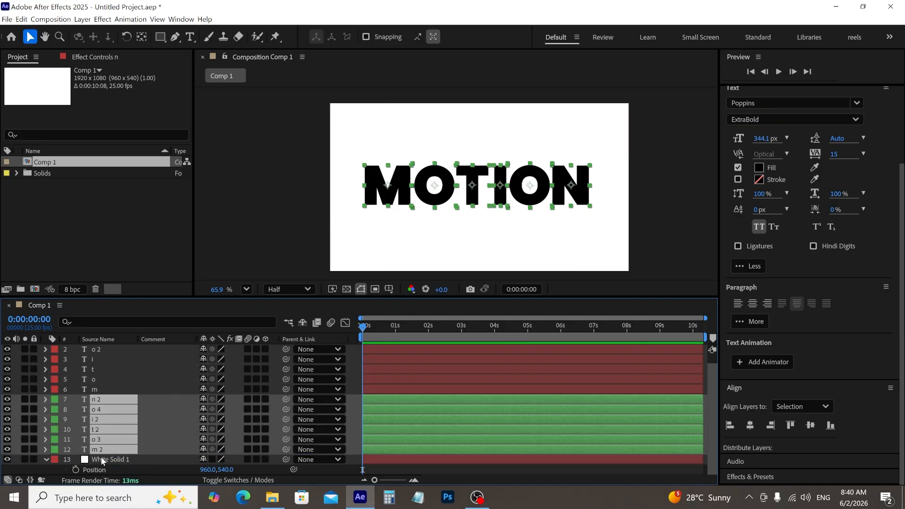
pyautogui.click(132, 389)
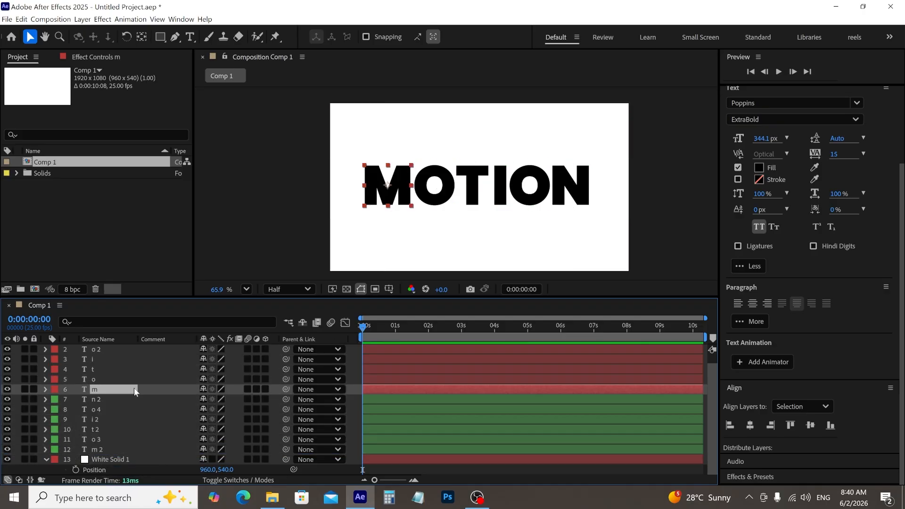
# Step: Delete the green copy of the M and hide the six original red-labelled letter layers
pyautogui.click(122, 450)
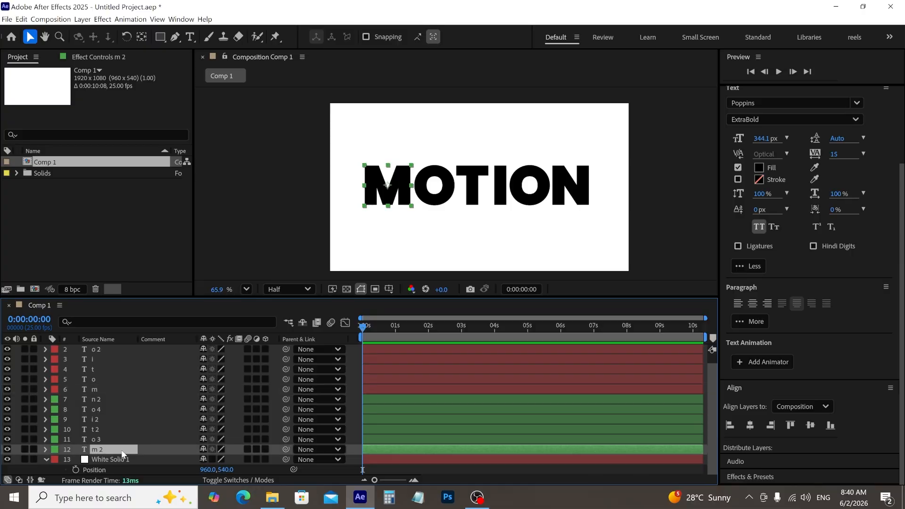
pyautogui.press('Delete')
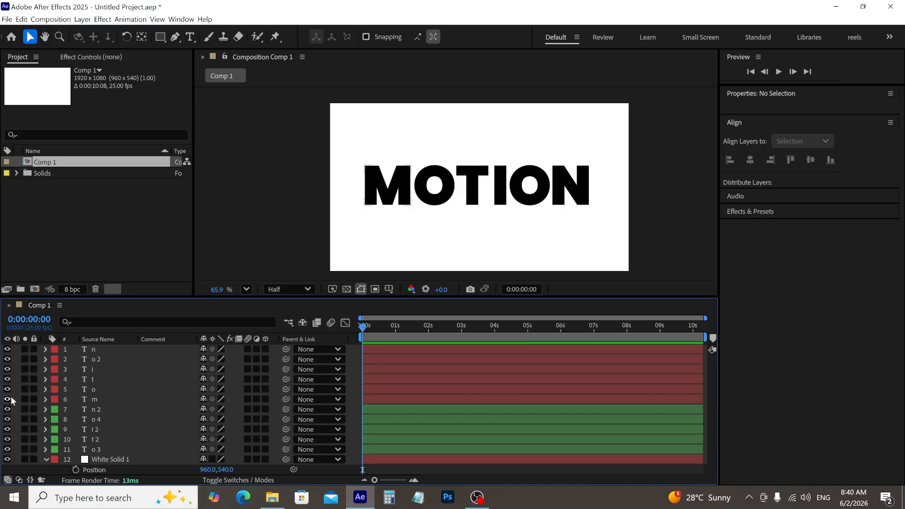
pyautogui.moveTo(7, 399); pyautogui.dragTo(18, 315)
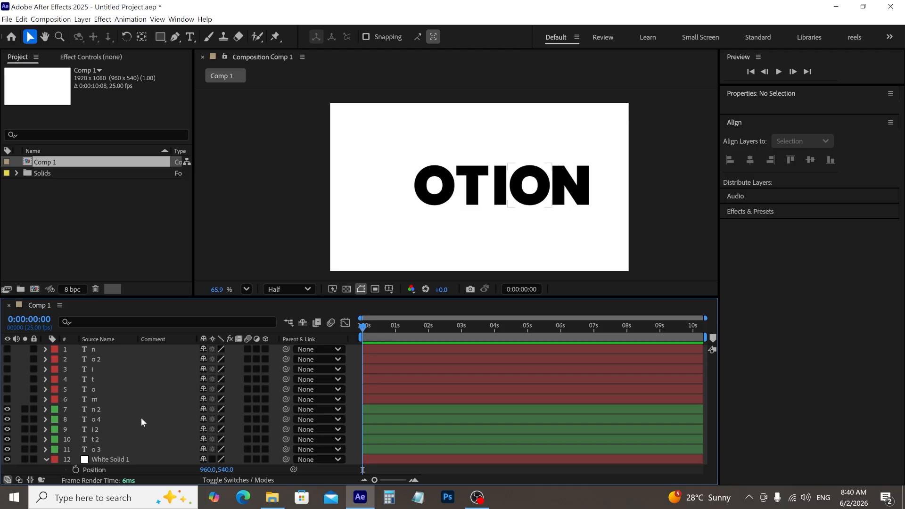
# Step: Give the five remaining green letter copies a stroke and no fill, leaving them deselected
pyautogui.click(109, 449)
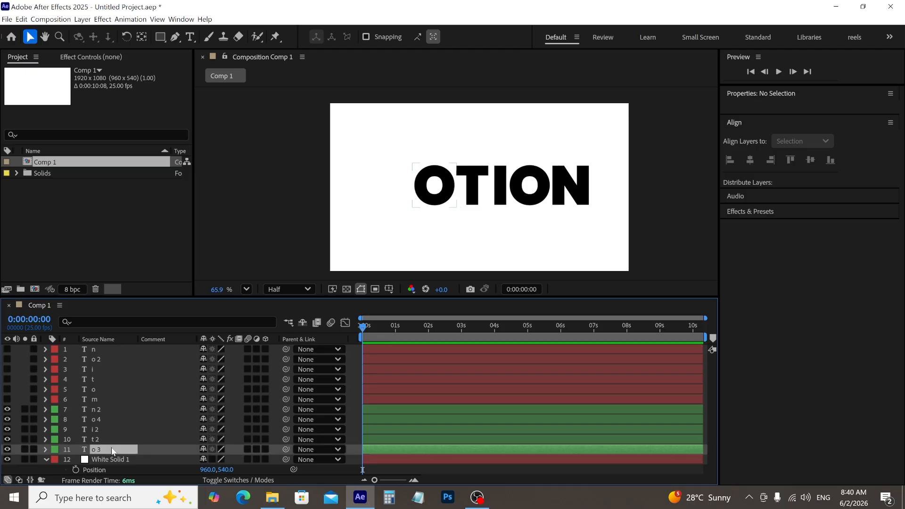
pyautogui.keyDown('shift'); pyautogui.click(109, 407); pyautogui.keyUp('shift')
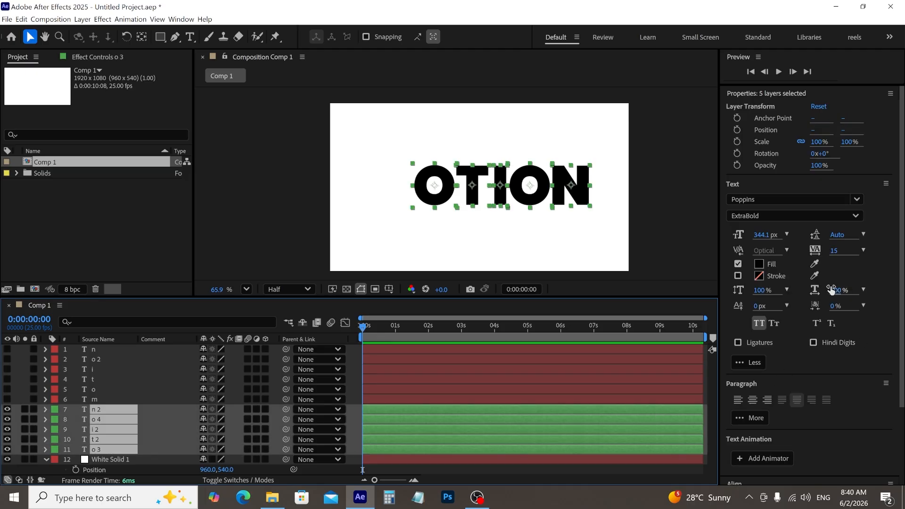
pyautogui.click(738, 276)
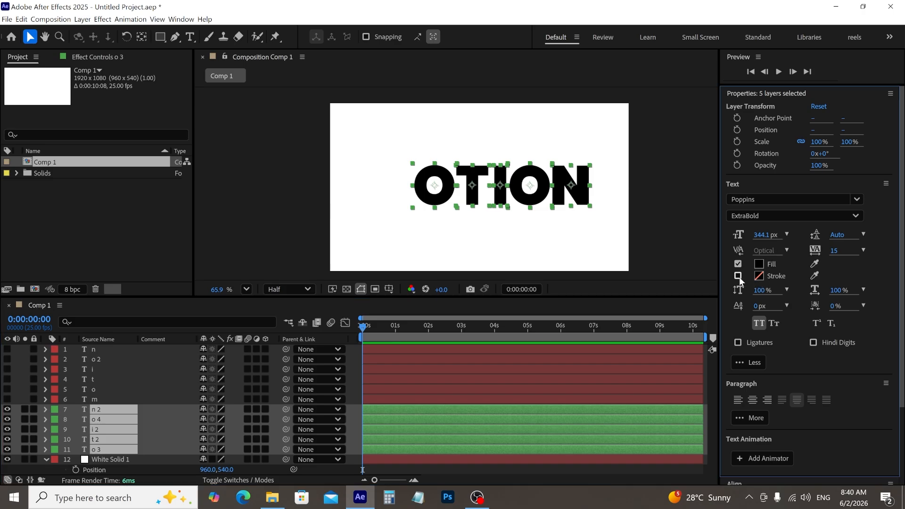
pyautogui.click(738, 264)
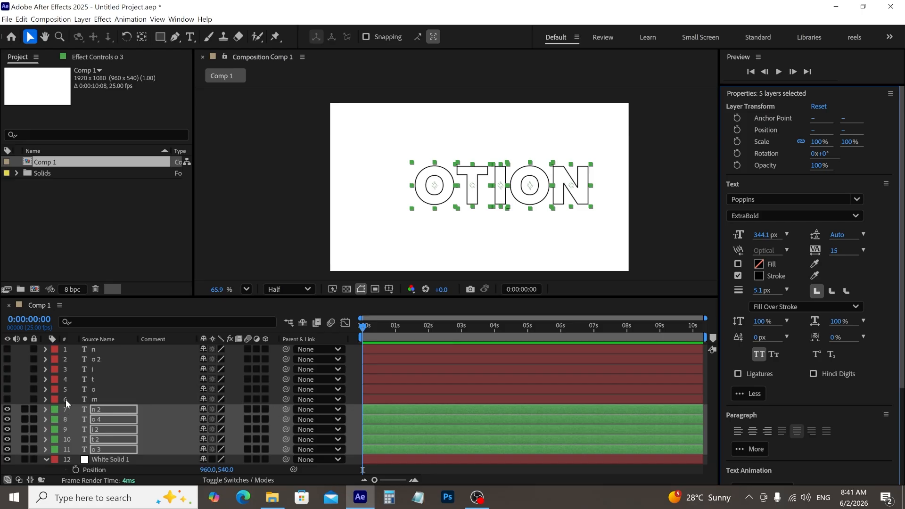
pyautogui.press('F2')
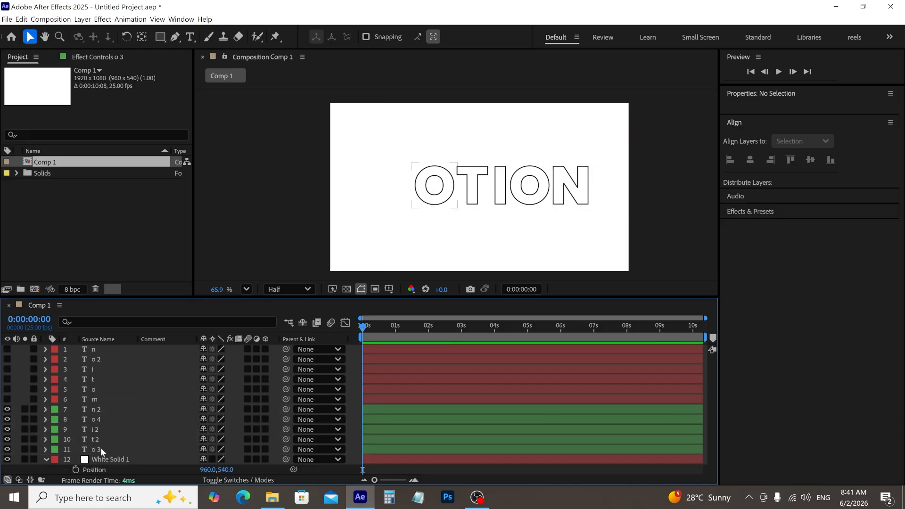
# Step: Create shapes from text for the green copies of the first O and the T
pyautogui.click(102, 450)
pyautogui.rightClick(102, 450)
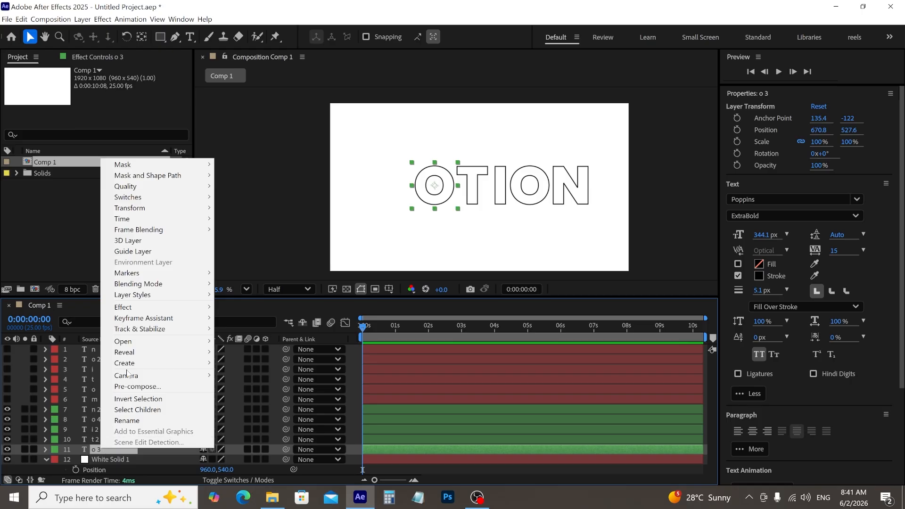
pyautogui.moveTo(139, 363)
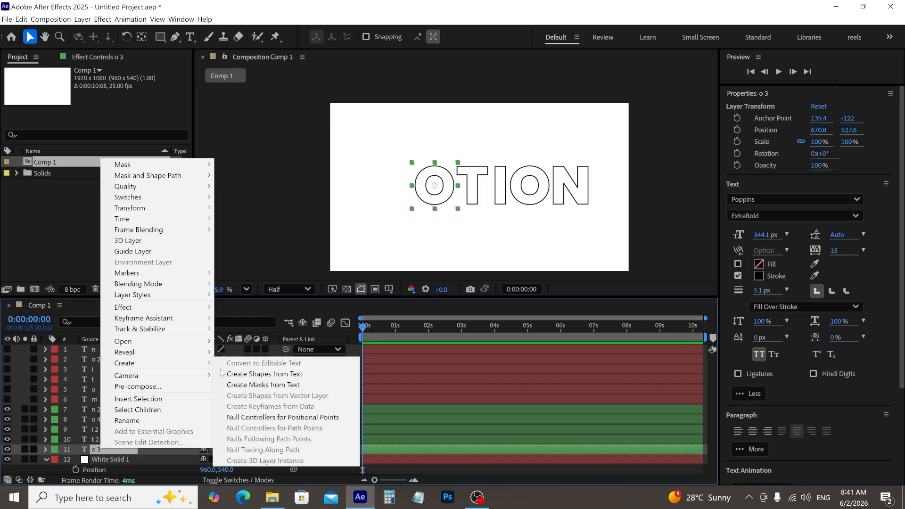
pyautogui.click(283, 374)
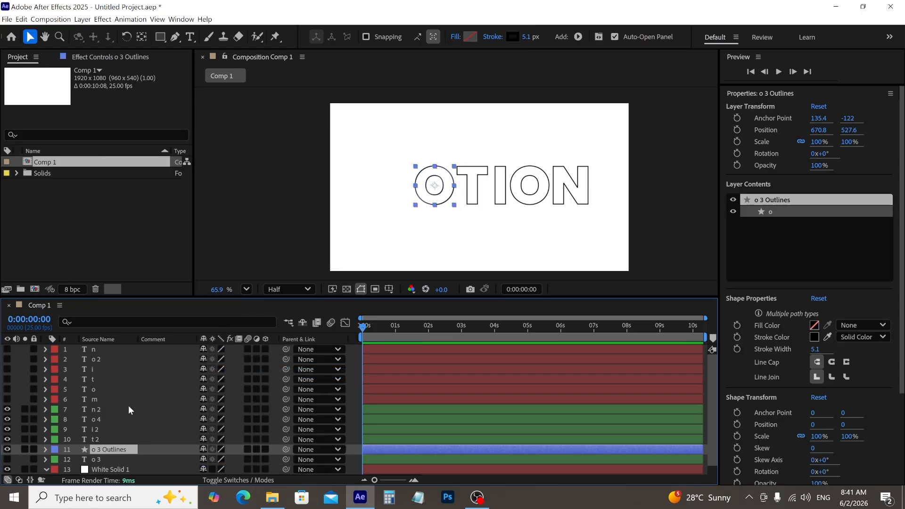
pyautogui.click(92, 439)
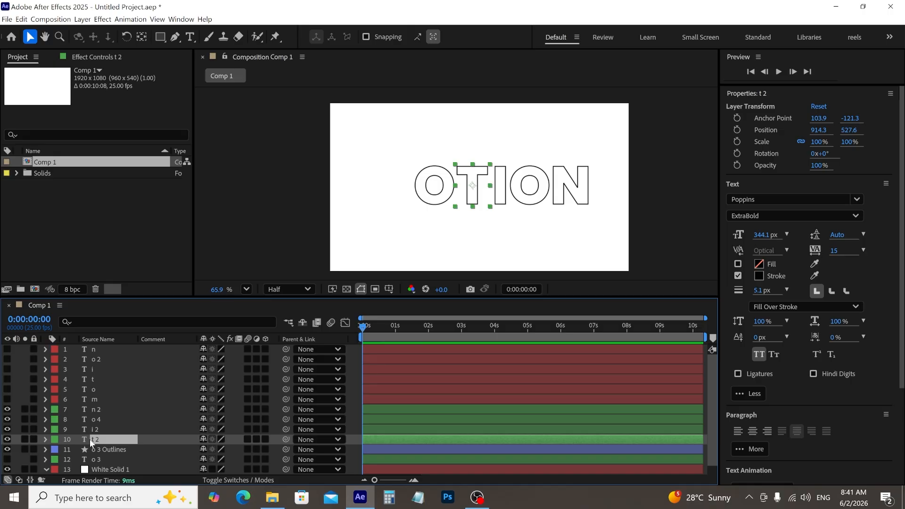
pyautogui.rightClick(90, 439)
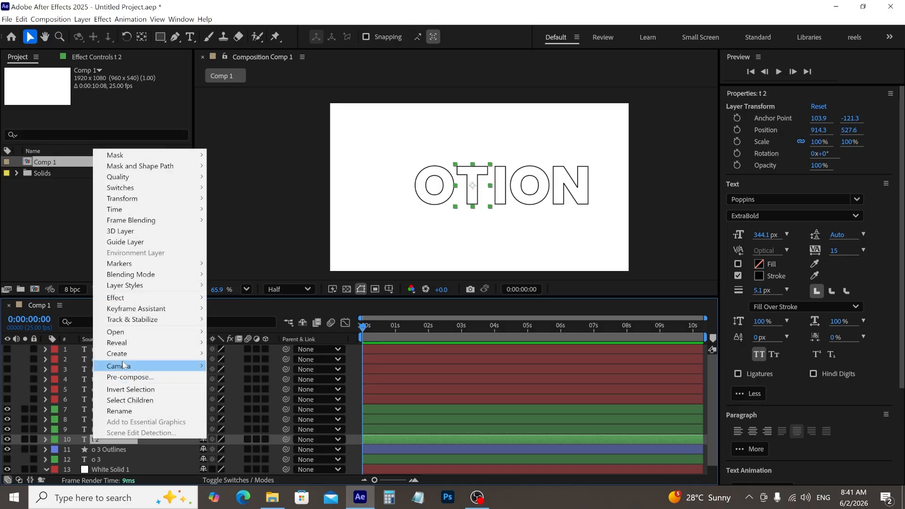
pyautogui.moveTo(124, 354)
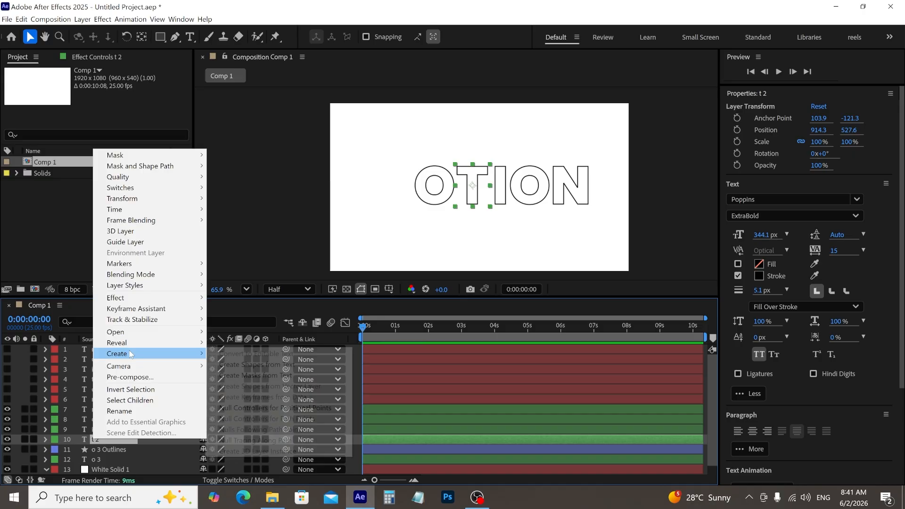
pyautogui.click(252, 366)
# Step: Create shapes from text for the green copies of the I, the second O and the N
pyautogui.click(80, 428)
pyautogui.rightClick(86, 428)
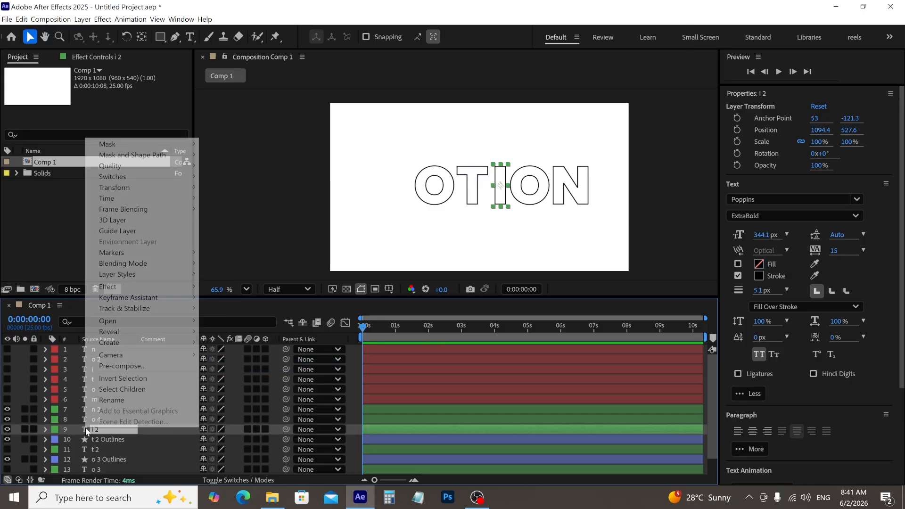
pyautogui.moveTo(109, 342)
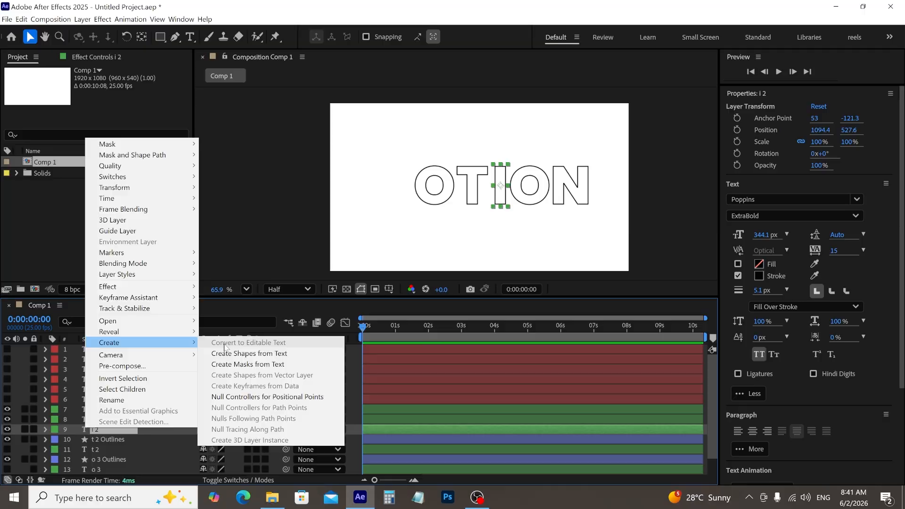
pyautogui.click(251, 354)
pyautogui.click(107, 420)
pyautogui.rightClick(107, 419)
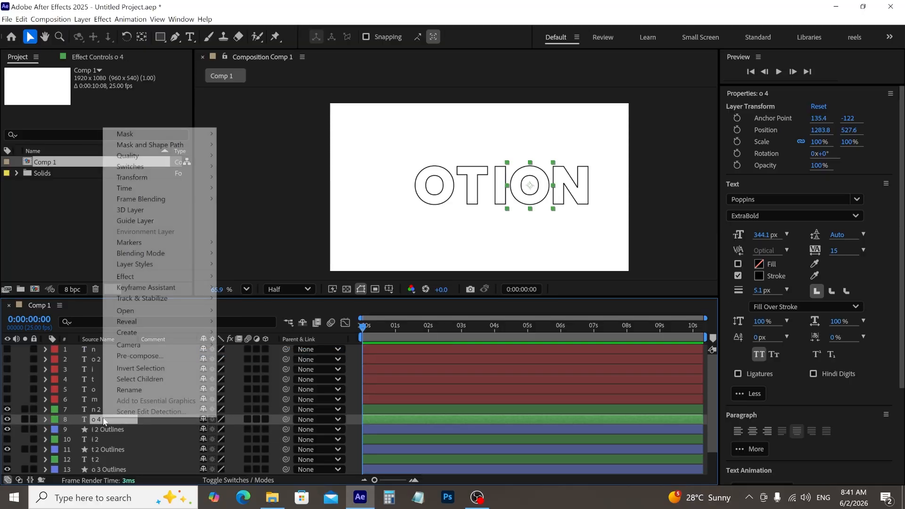
pyautogui.moveTo(137, 332)
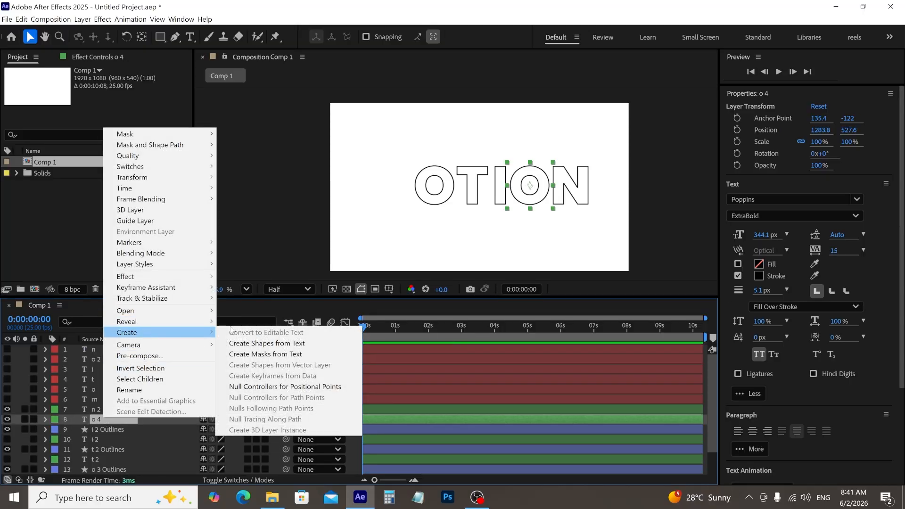
pyautogui.click(245, 343)
pyautogui.click(112, 409)
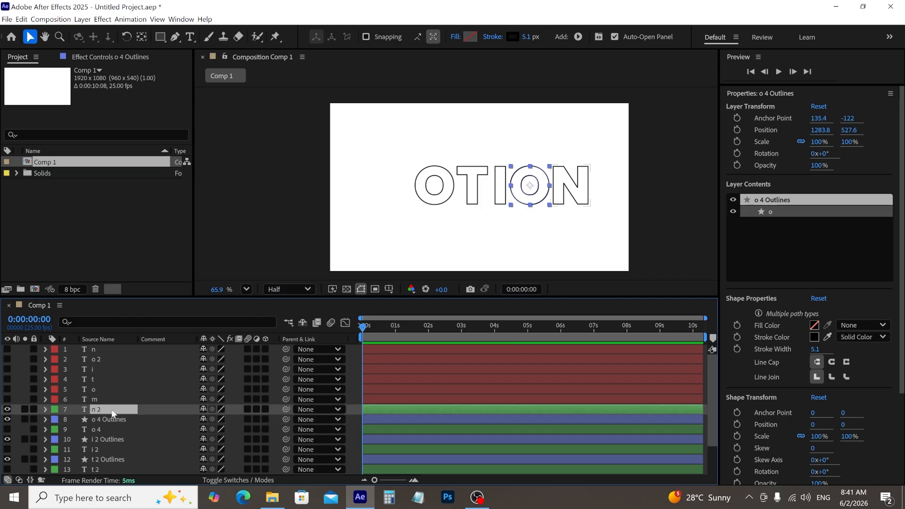
pyautogui.rightClick(111, 409)
pyautogui.moveTo(156, 323)
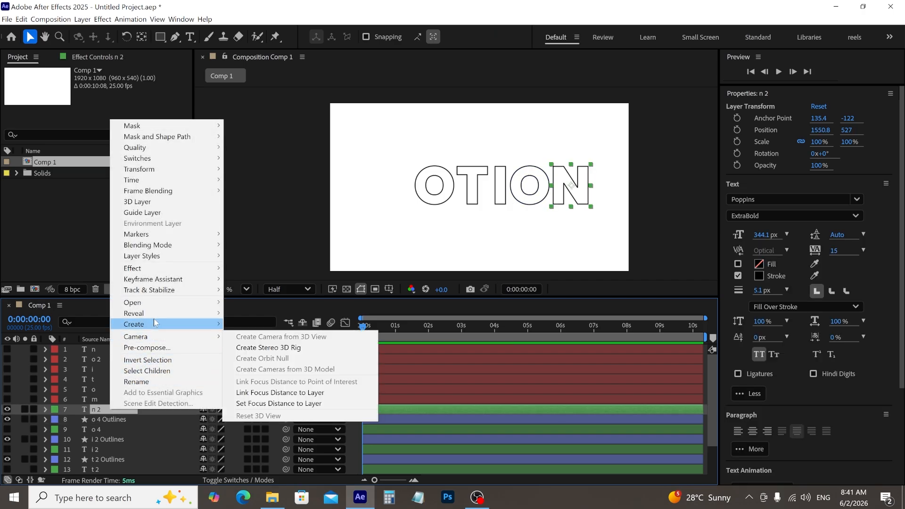
pyautogui.click(247, 335)
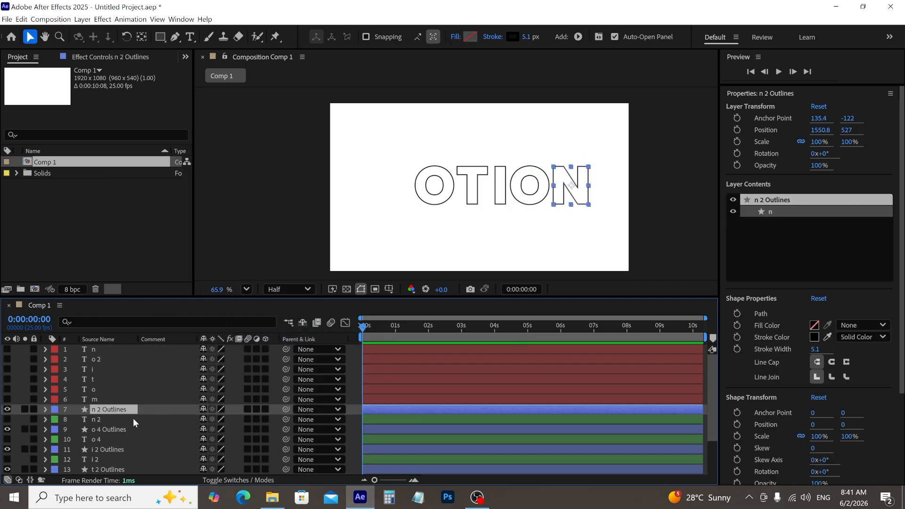
# Step: Delete the five hidden green text layers o 3, t 2, i 2, o 4 and n 2, keeping their outline shape layers
pyautogui.scroll(-3, 132, 419)
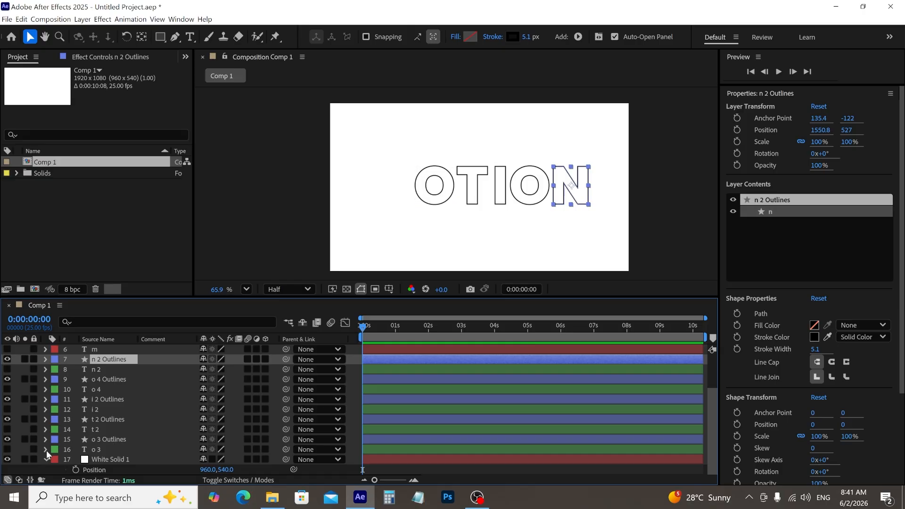
pyautogui.click(94, 449)
pyautogui.keyDown('ctrl'); pyautogui.click(96, 430); pyautogui.keyUp('ctrl')
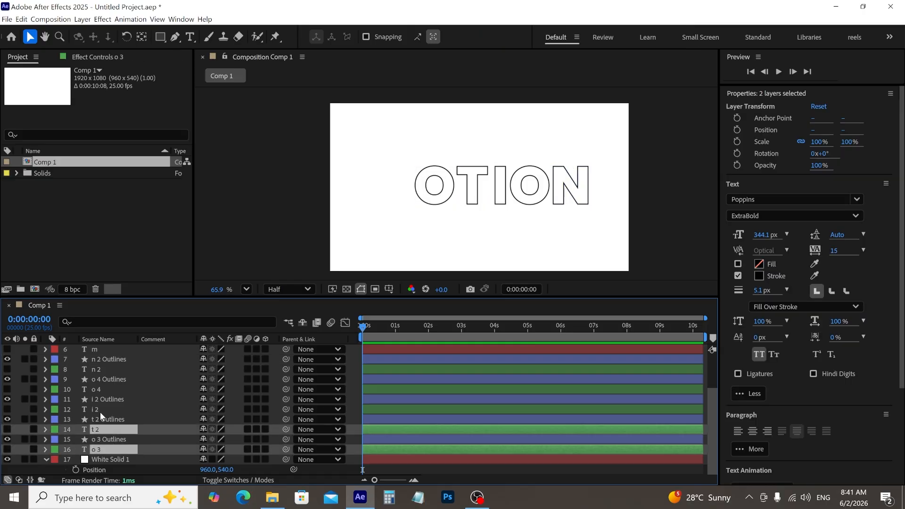
pyautogui.keyDown('ctrl'); pyautogui.click(98, 410); pyautogui.keyUp('ctrl')
pyautogui.keyDown('ctrl'); pyautogui.click(101, 391); pyautogui.keyUp('ctrl')
pyautogui.keyDown('ctrl'); pyautogui.click(100, 371); pyautogui.keyUp('ctrl')
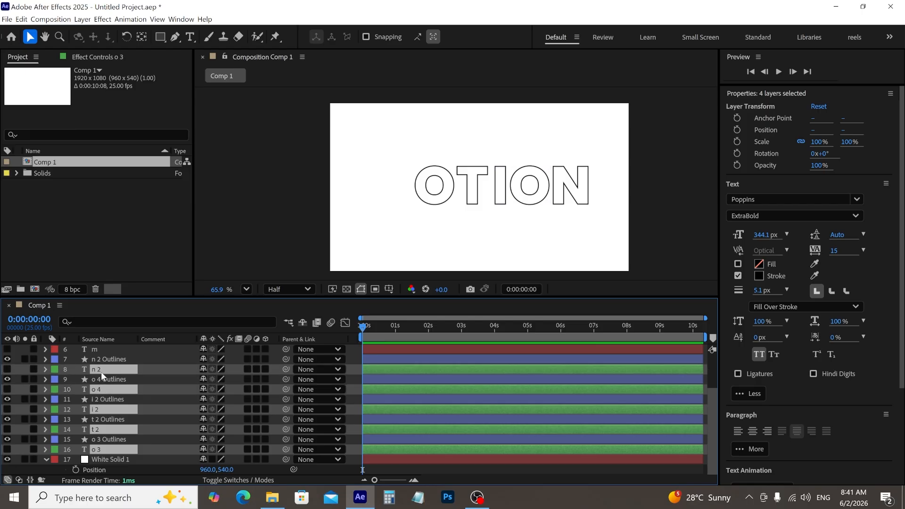
pyautogui.press('Delete')
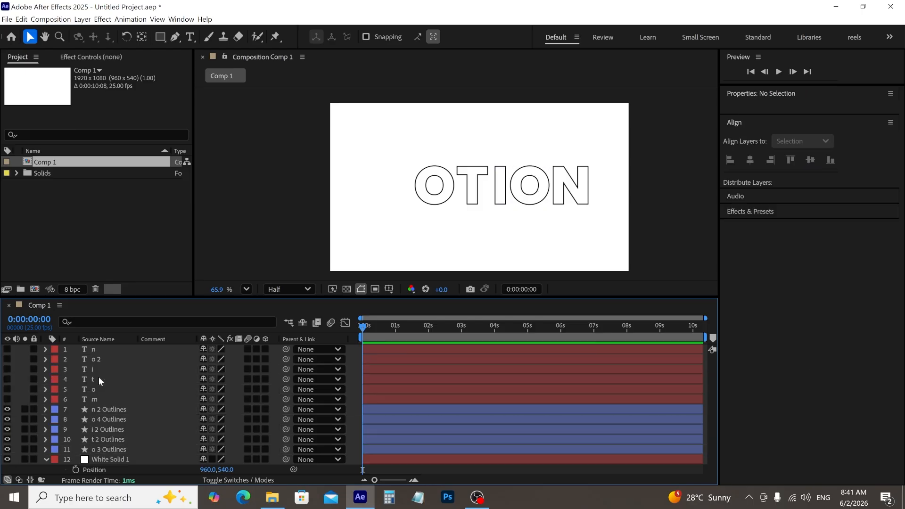
# Step: Animate the Trim Paths End of the first O's outline from 0% at 0:00:00:00 to 100% at 0:00:00:20, easing the last keyframe
pyautogui.click(112, 450)
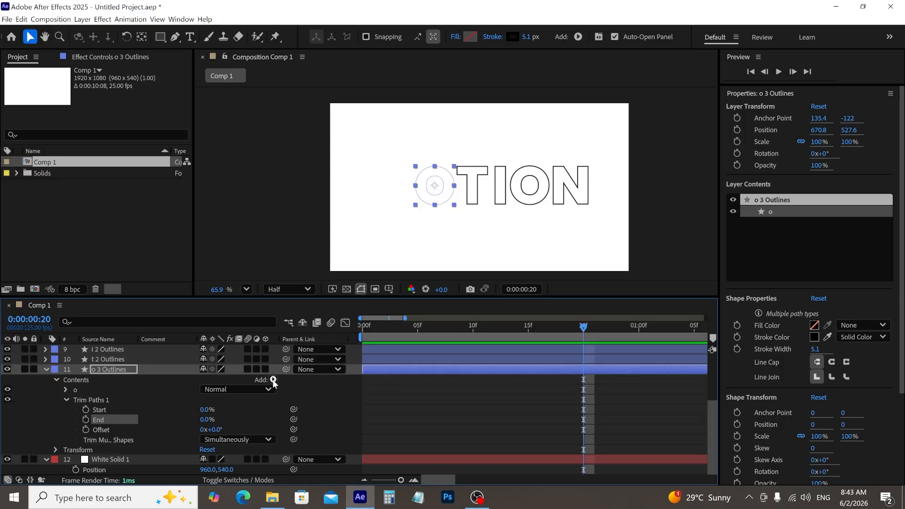
pyautogui.press('Home')
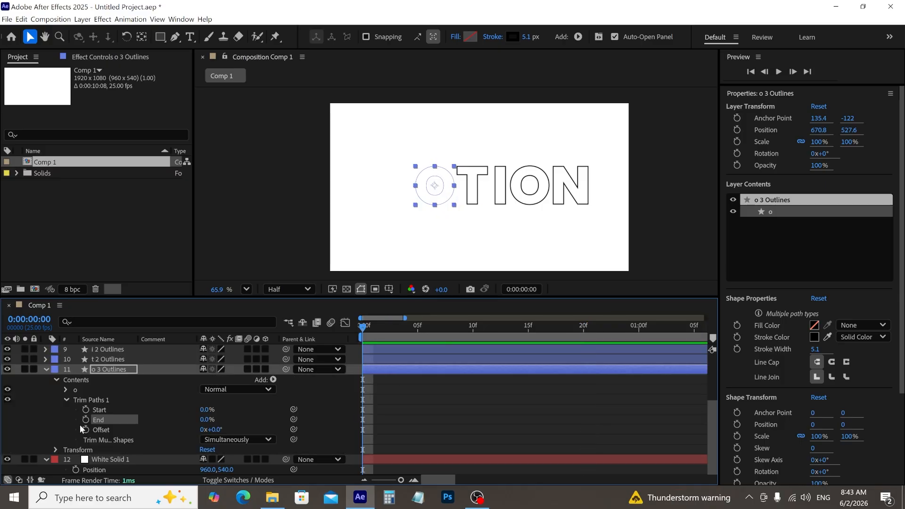
pyautogui.click(86, 418)
pyautogui.moveTo(359, 329); pyautogui.dragTo(585, 341)
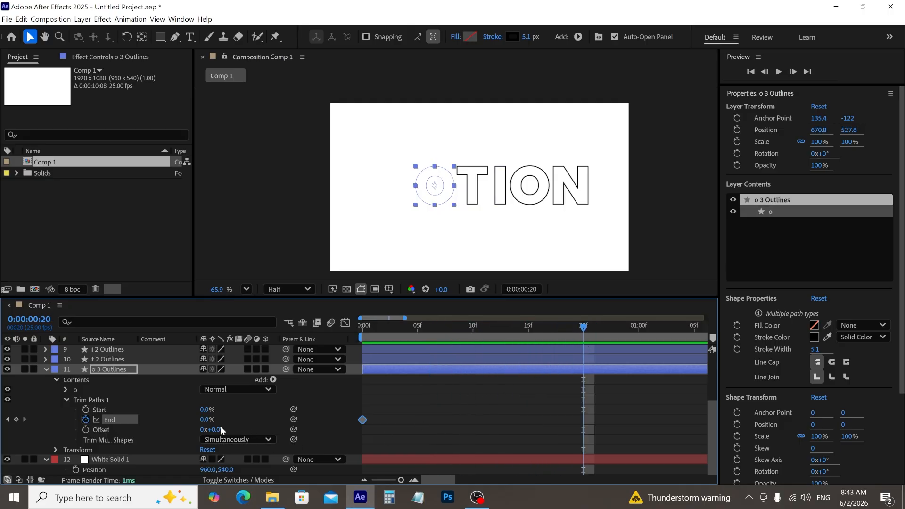
pyautogui.moveTo(206, 421); pyautogui.dragTo(397, 400)
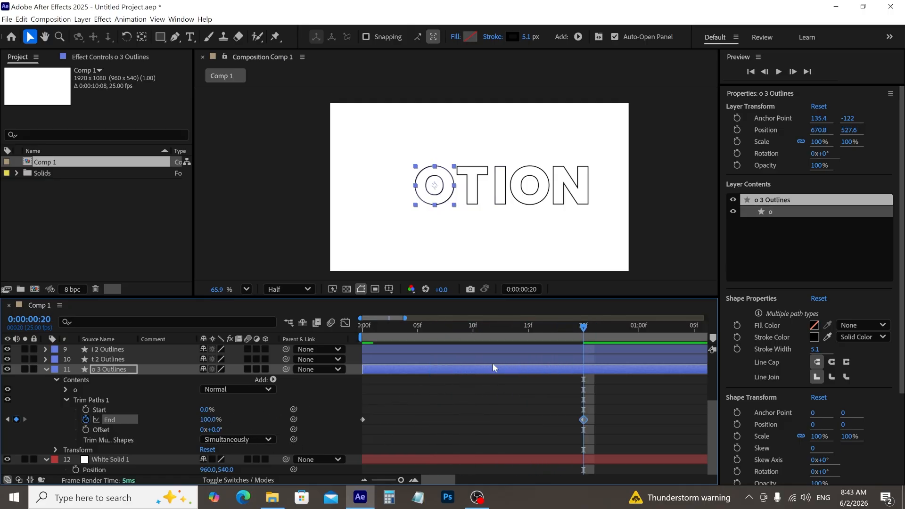
pyautogui.moveTo(599, 407); pyautogui.dragTo(566, 432)
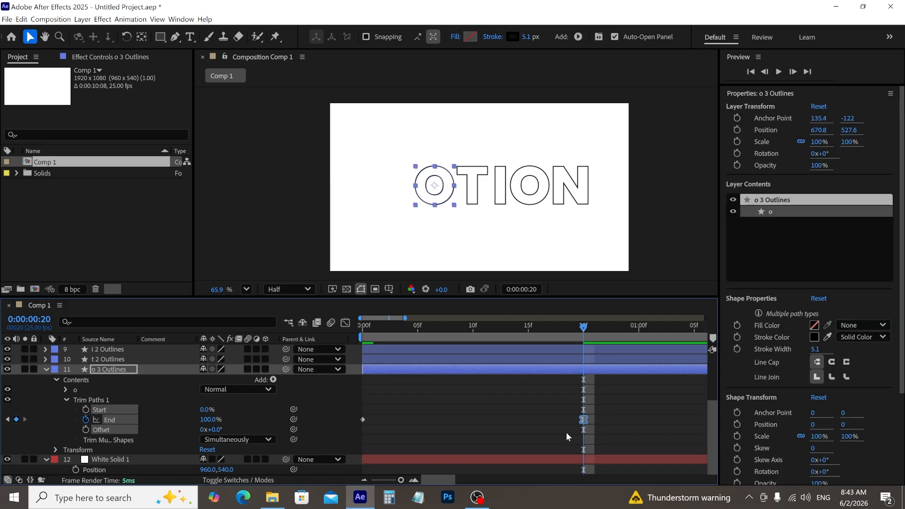
# Step: Copy both Trim Paths End keyframes from the first O's outline to the T's outline, starting at 0:00:00:20, and reveal them
pyautogui.moveTo(616, 410); pyautogui.dragTo(348, 437)
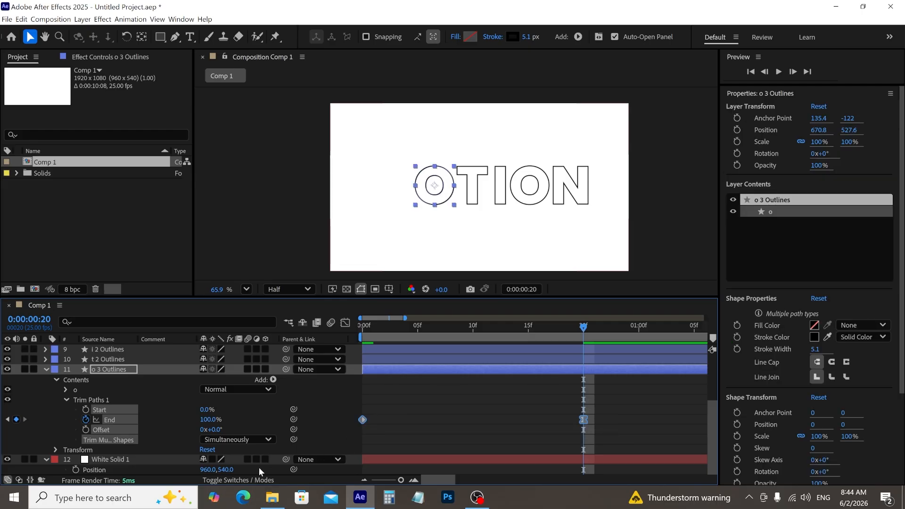
pyautogui.click(587, 360)
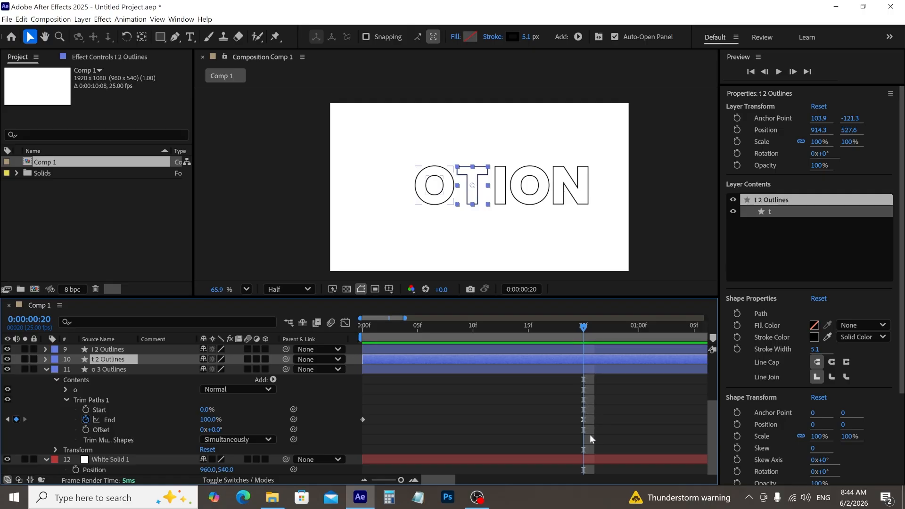
pyautogui.hotkey('ctrl', 'v')
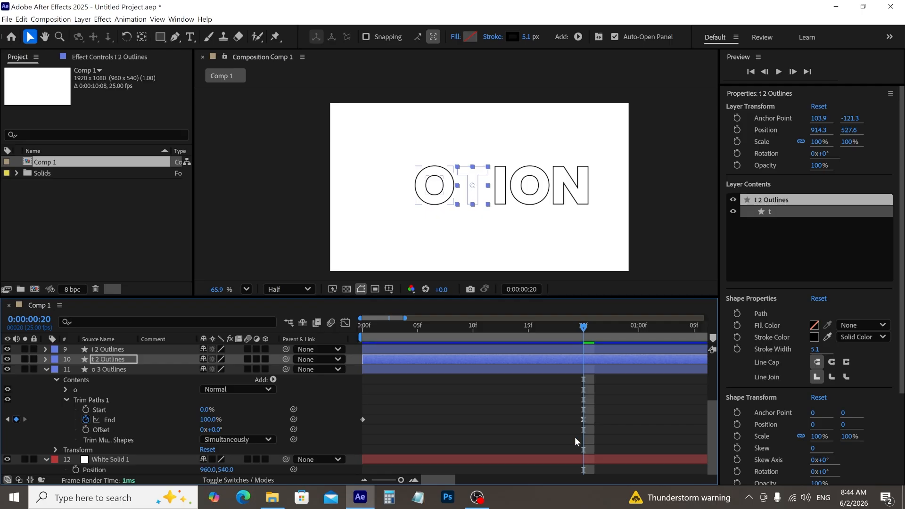
pyautogui.press('u')
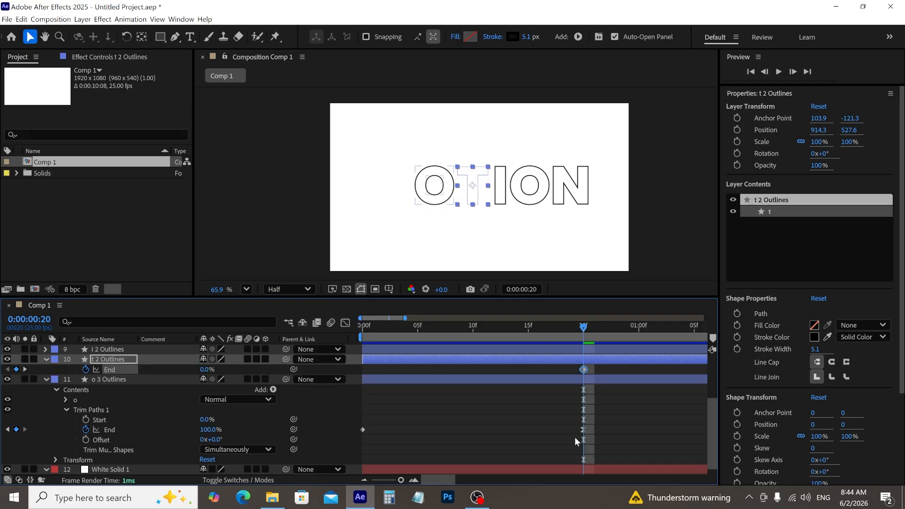
pyautogui.click(363, 479)
pyautogui.click(364, 479)
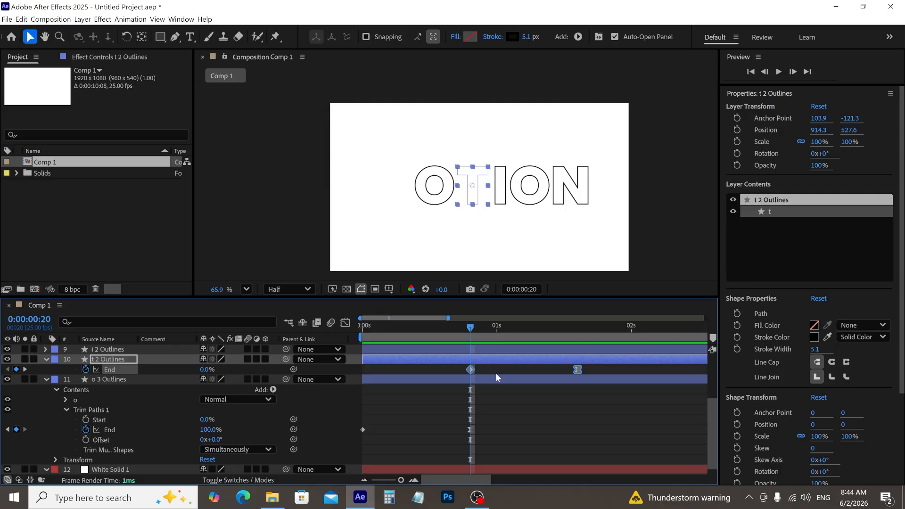
# Step: Apply Easy Ease to both Trim Paths End keyframes on the T's outline
pyautogui.click(460, 370)
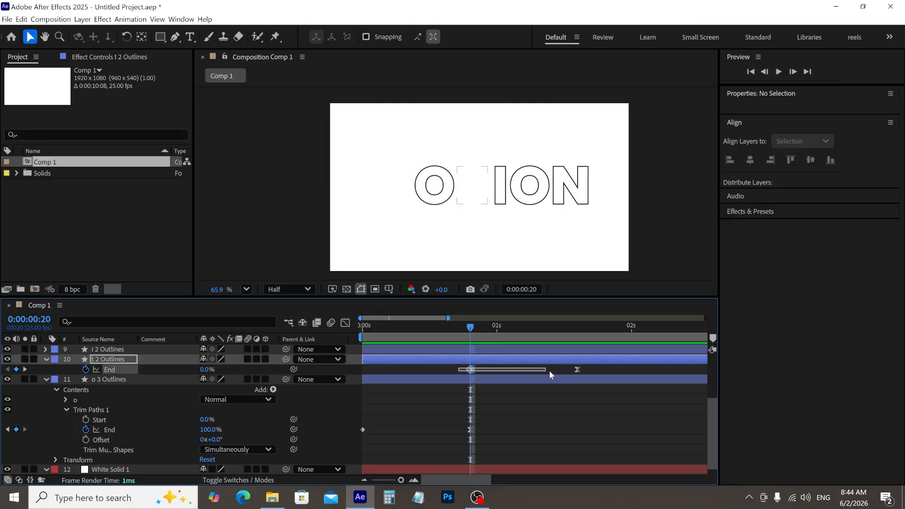
pyautogui.moveTo(550, 371); pyautogui.dragTo(595, 373)
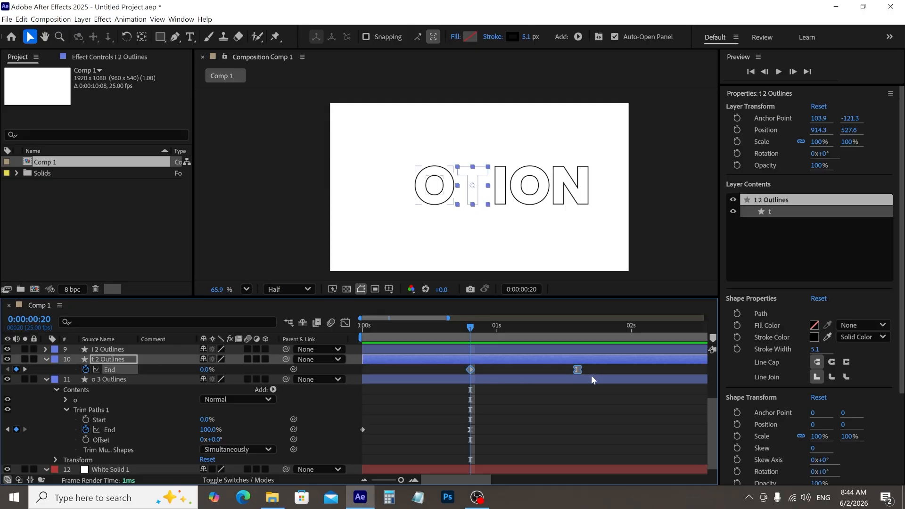
pyautogui.press('F9')
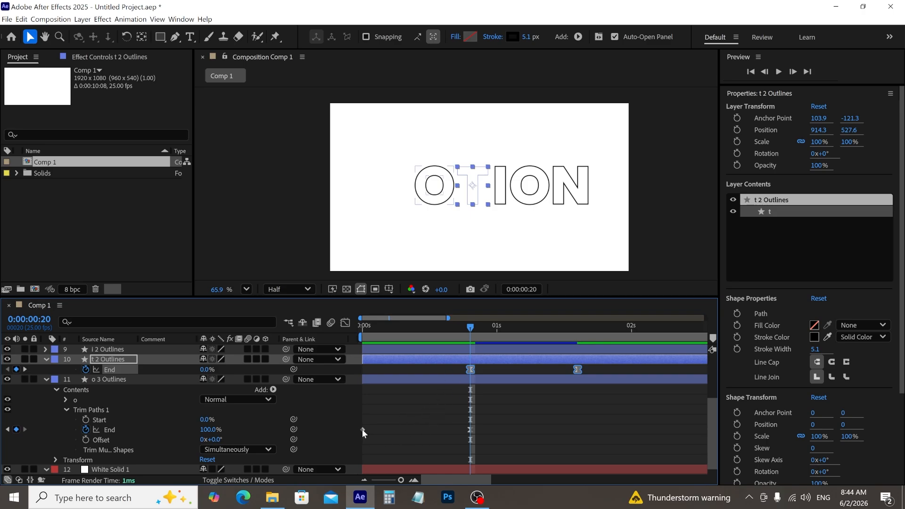
# Step: Copy the T's eased Trim Paths End keyframes to the I's outline, starting at 0:00:01:15
pyautogui.moveTo(362, 429)
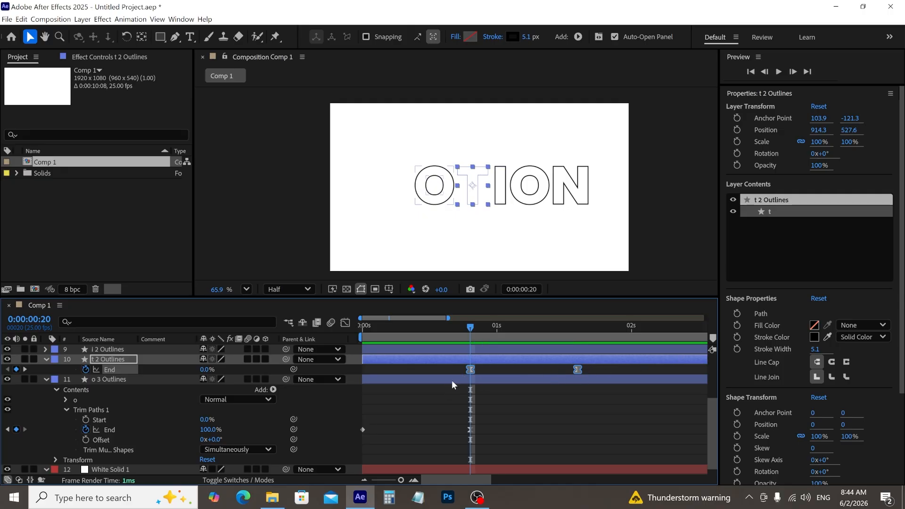
pyautogui.moveTo(452, 366); pyautogui.dragTo(598, 375)
pyautogui.moveTo(473, 329); pyautogui.dragTo(572, 333)
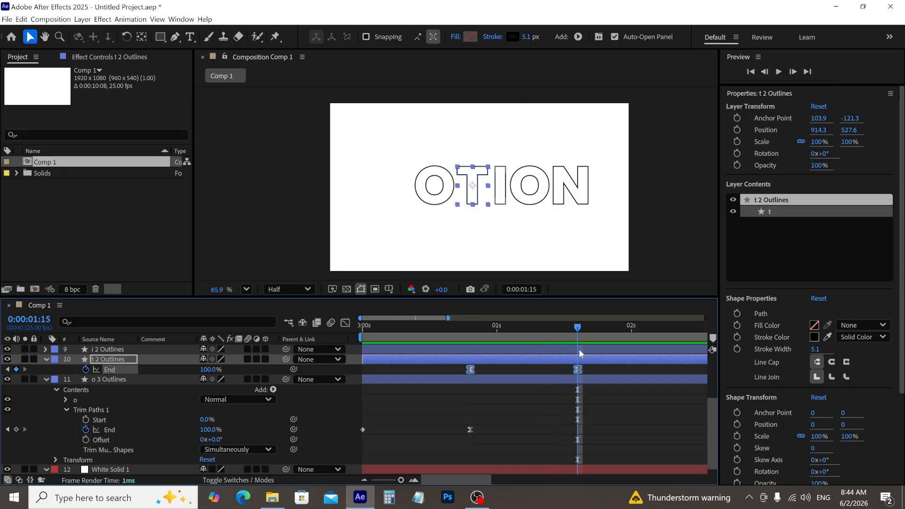
pyautogui.click(579, 349)
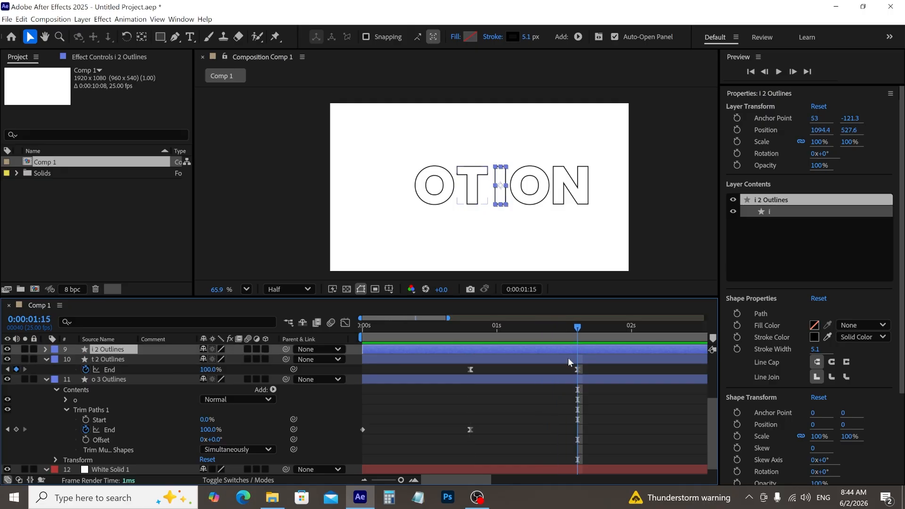
pyautogui.hotkey('ctrl', 'v')
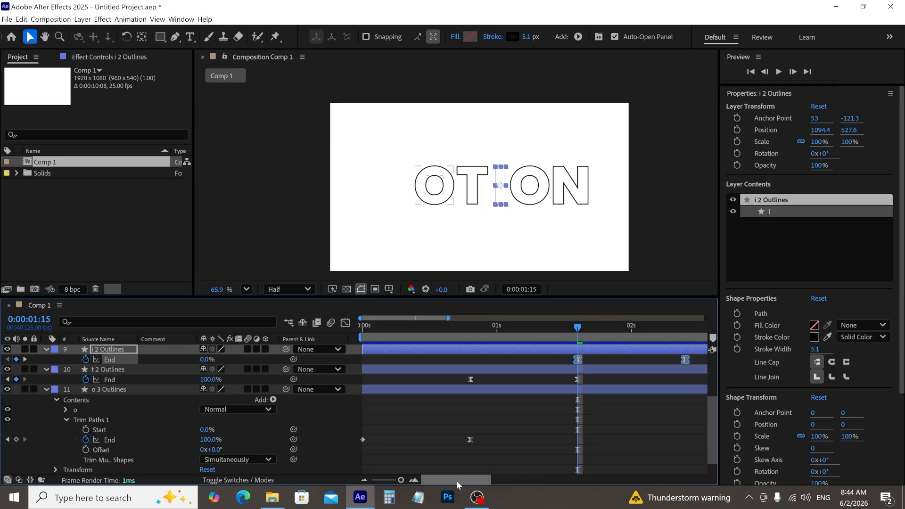
# Step: Paste the eased Trim Paths End keyframes onto the second O's outline, starting at 0:00:02:10
pyautogui.moveTo(456, 479); pyautogui.dragTo(490, 481)
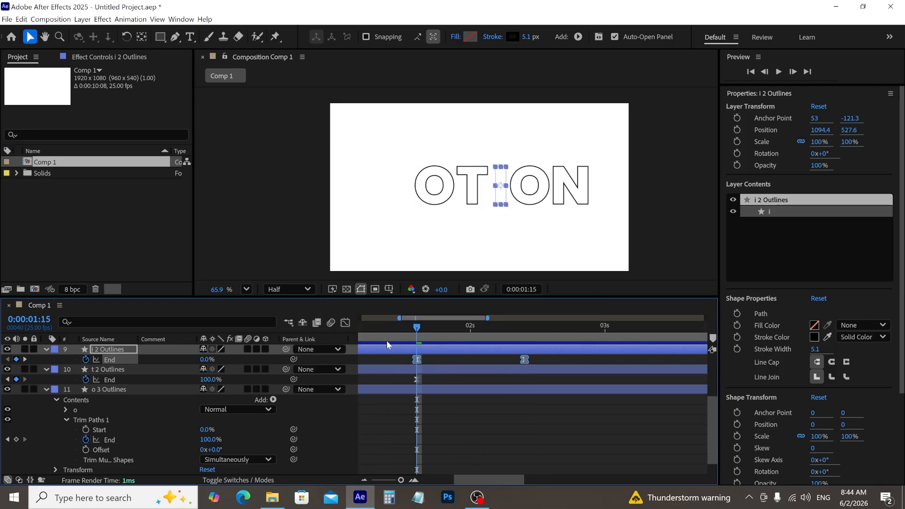
pyautogui.moveTo(422, 329); pyautogui.dragTo(524, 335)
pyautogui.scroll(3, 526, 363)
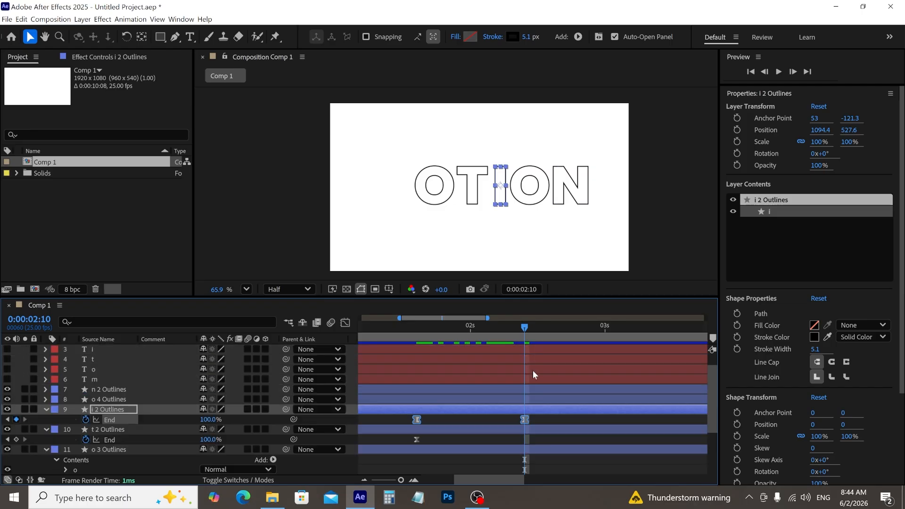
pyautogui.click(528, 400)
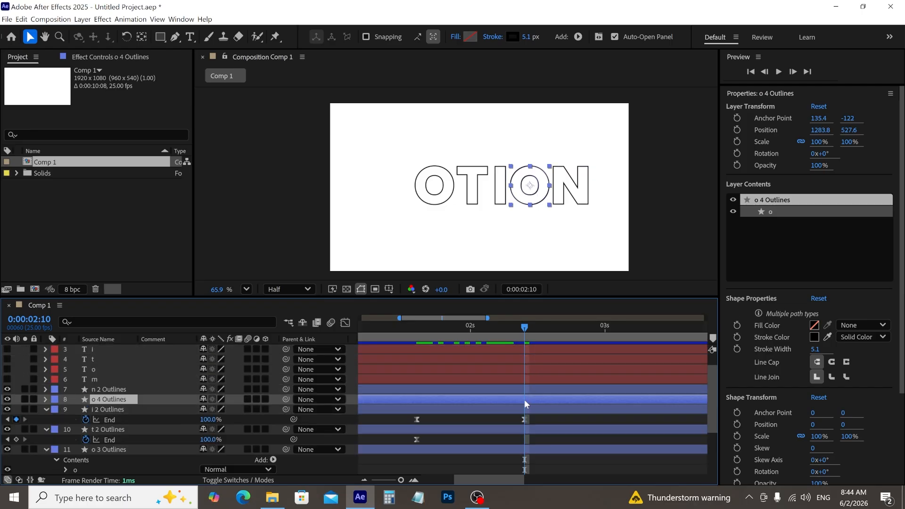
pyautogui.hotkey('ctrl', 'v')
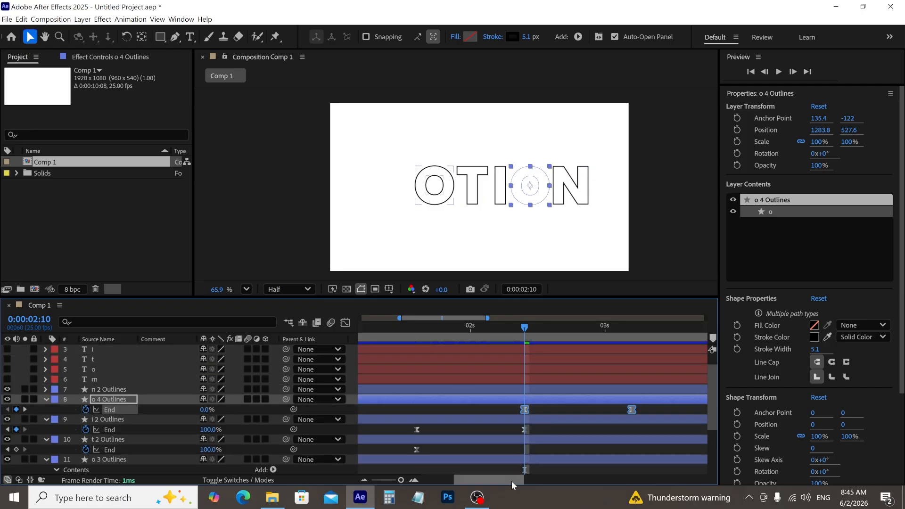
# Step: Paste the eased Trim Paths End keyframes onto the N's outline, starting at 0:00:03:05, and reveal its animated properties
pyautogui.moveTo(511, 481); pyautogui.dragTo(544, 484)
pyautogui.click(479, 391)
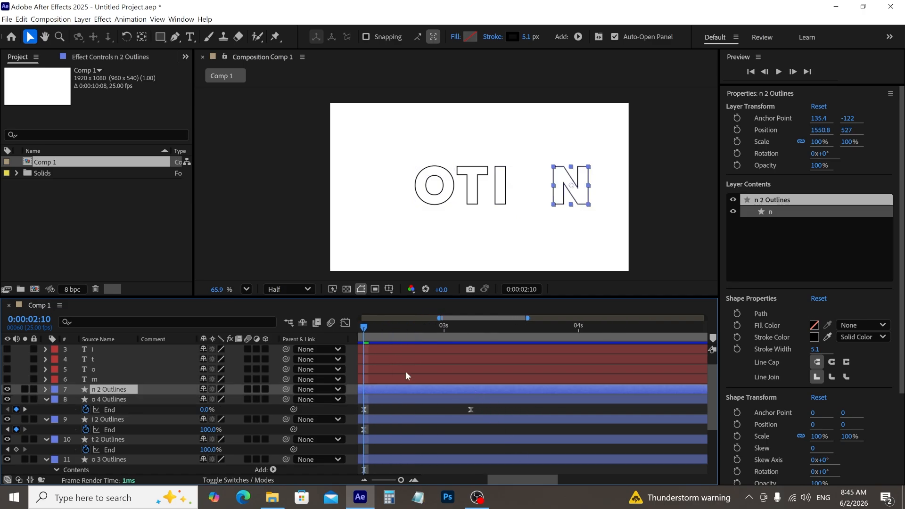
pyautogui.moveTo(375, 340); pyautogui.dragTo(473, 327)
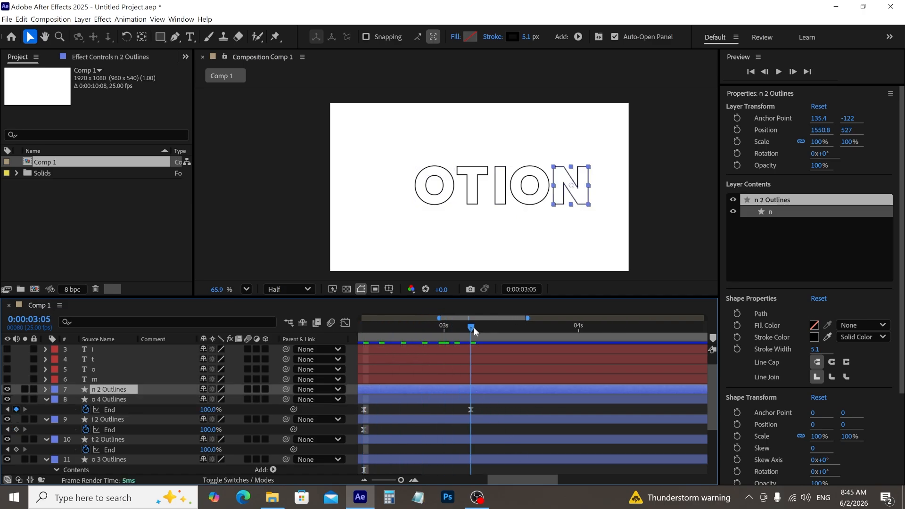
pyautogui.hotkey('ctrl', 'v')
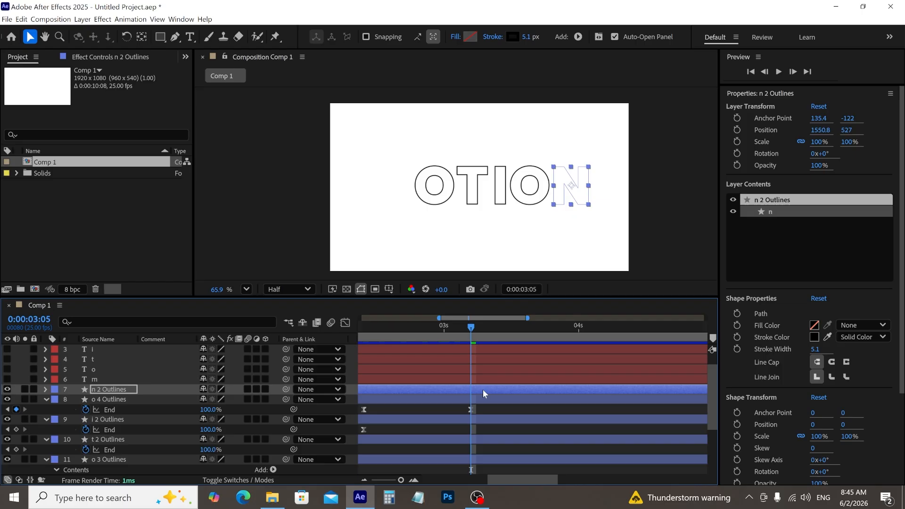
pyautogui.press('u')
# Step: Preview the outline draw-on animation from the start of the composition
pyautogui.moveTo(508, 480); pyautogui.dragTo(346, 480)
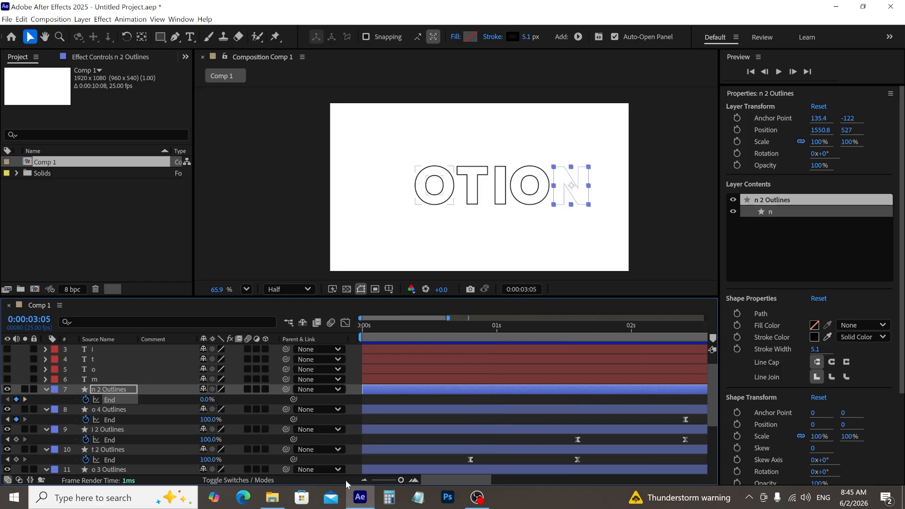
pyautogui.press('space')
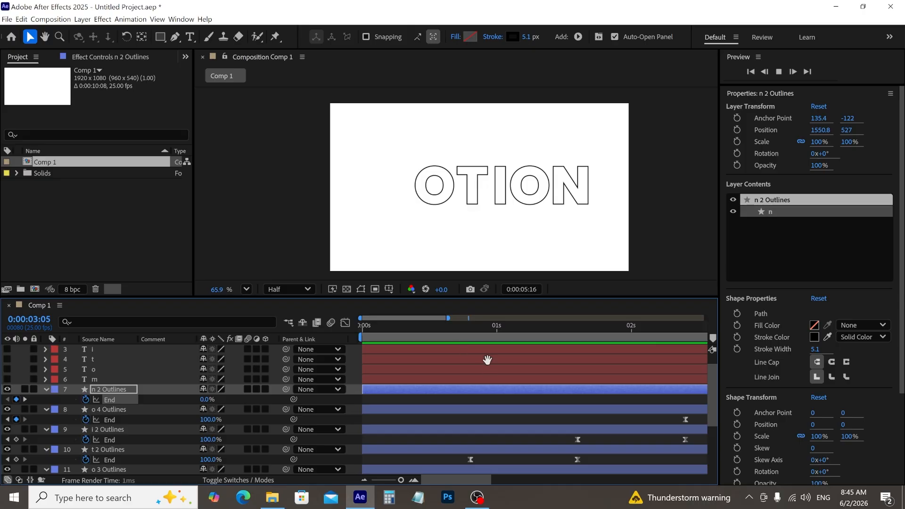
pyautogui.press('space')
pyautogui.moveTo(533, 327); pyautogui.dragTo(100, 326)
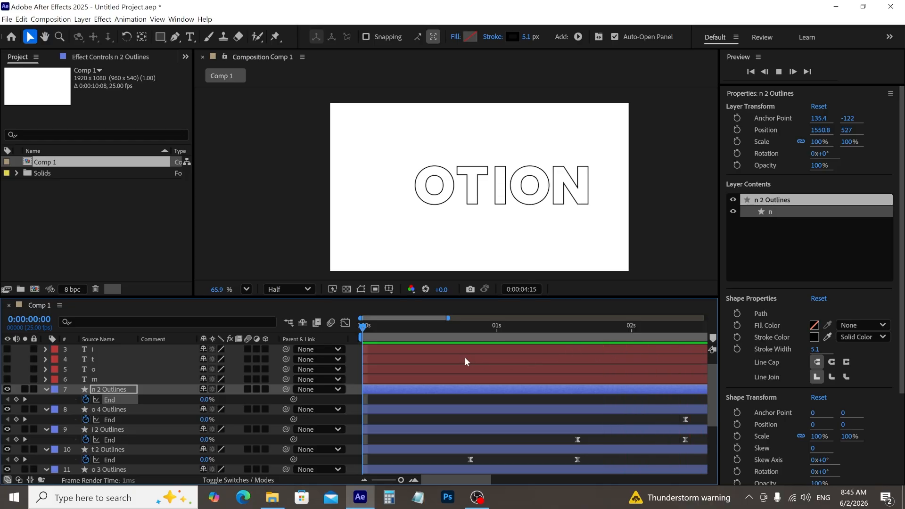
pyautogui.press('space')
pyautogui.press('Home')
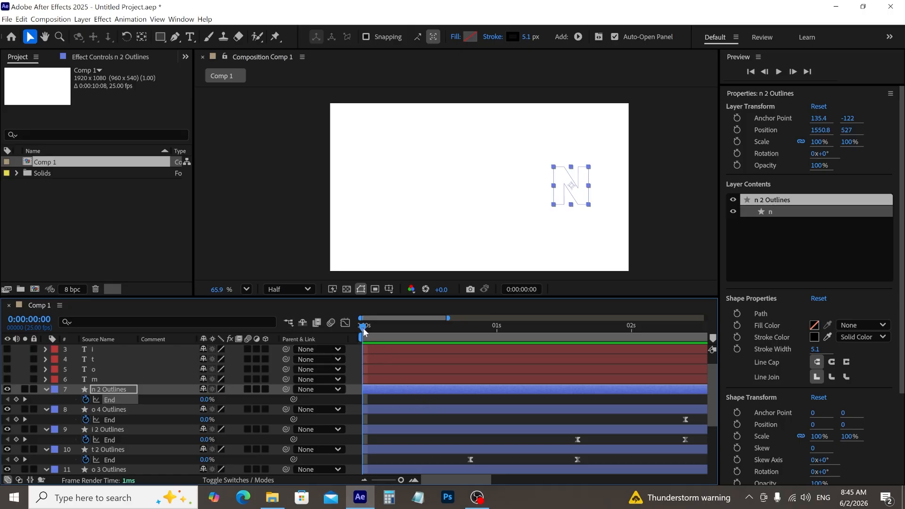
# Step: Add an empty shape layer above the hidden letter n, with the current time at 0:00:00:01
pyautogui.moveTo(362, 329); pyautogui.dragTo(366, 329)
pyautogui.scroll(1, 188, 392)
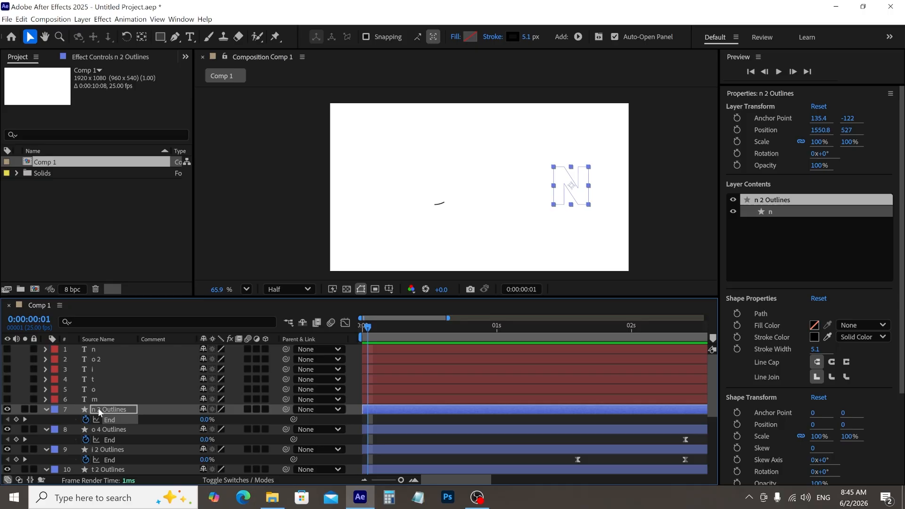
pyautogui.click(66, 349)
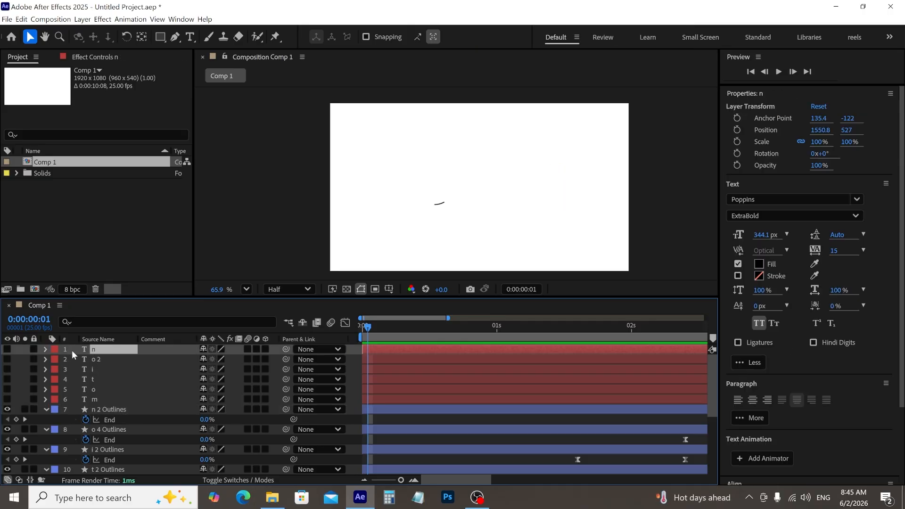
pyautogui.rightClick(72, 349)
pyautogui.moveTo(95, 358)
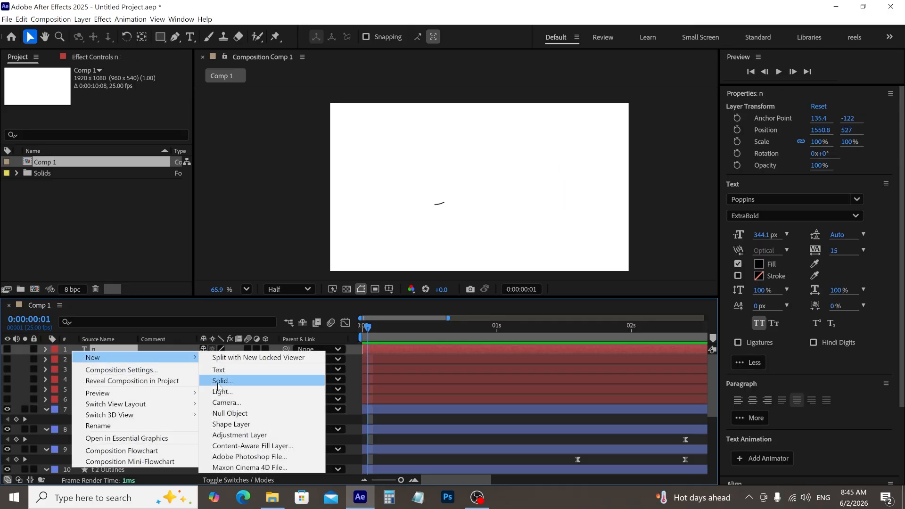
pyautogui.click(235, 424)
pyautogui.press('q')
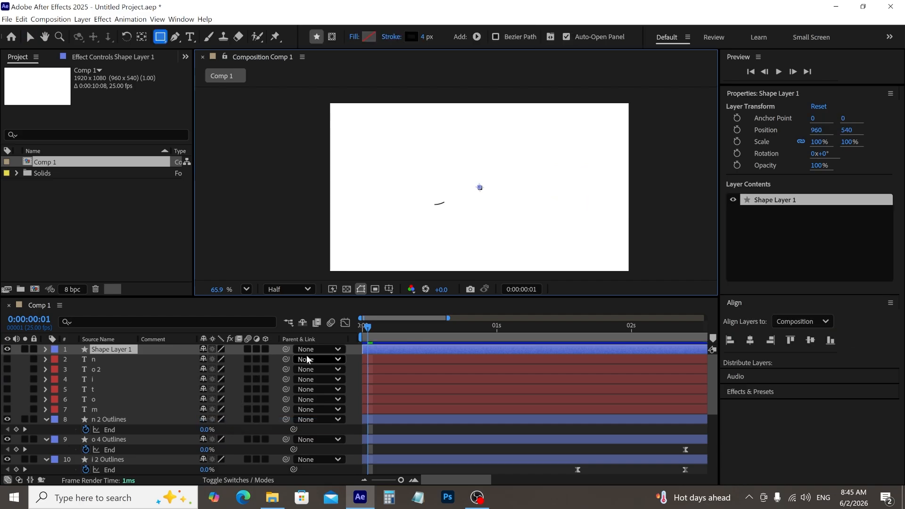
# Step: Draw a straight horizontal Pen path from the start of the first O's stroke to beyond the composition's left edge
pyautogui.scroll(4, 424, 223)
pyautogui.scroll(1, 424, 223)
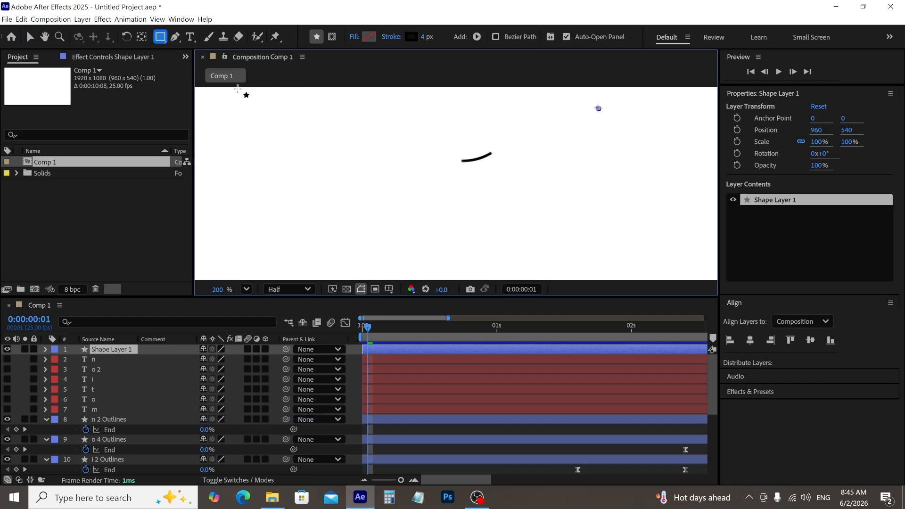
pyautogui.click(175, 36)
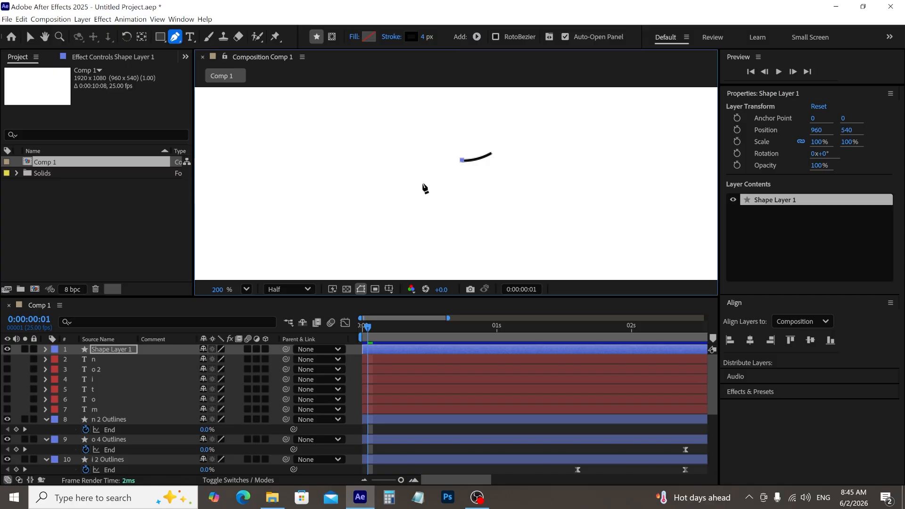
pyautogui.scroll(-4, 401, 179)
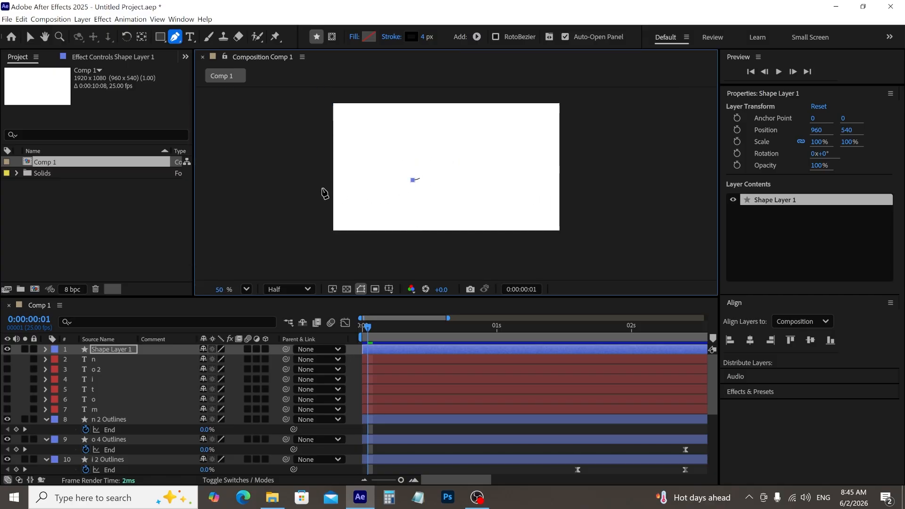
pyautogui.keyDown('shift'); pyautogui.click(312, 186); pyautogui.keyUp('shift')
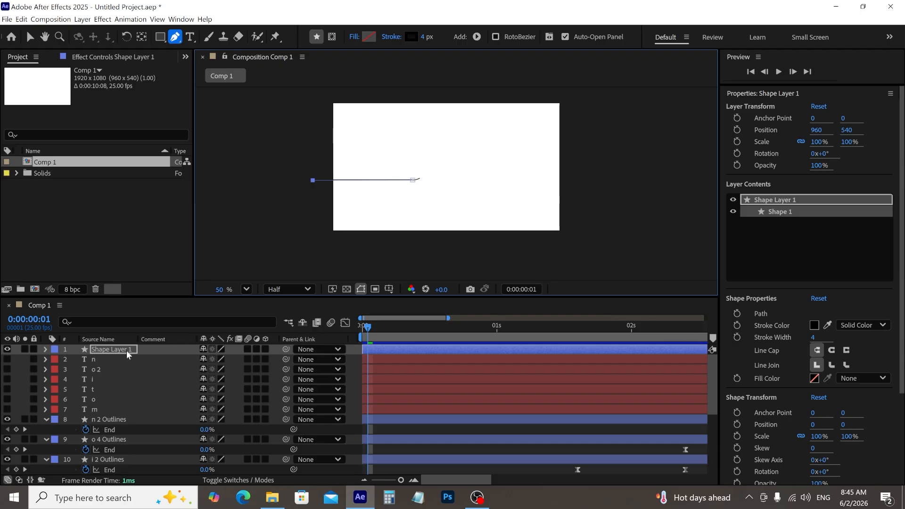
# Step: Add Trim Paths to the horizontal line's shape layer
pyautogui.click(45, 350)
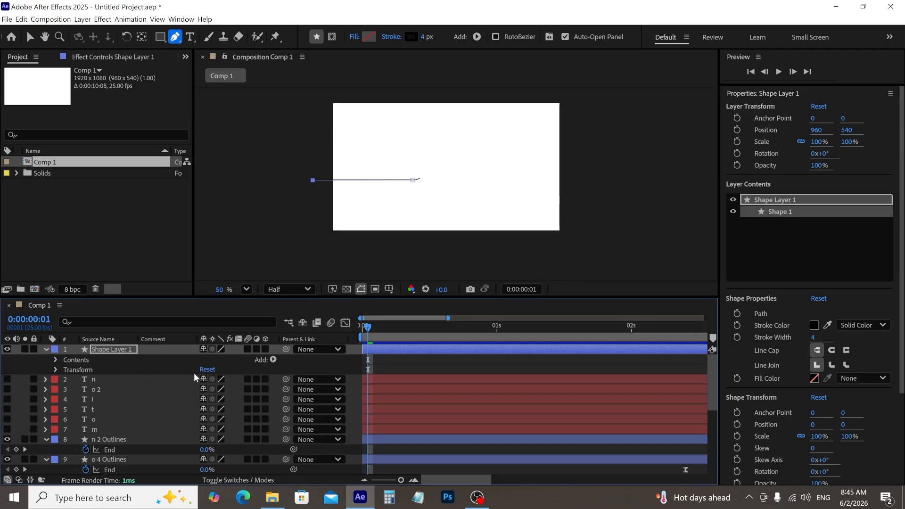
pyautogui.click(273, 360)
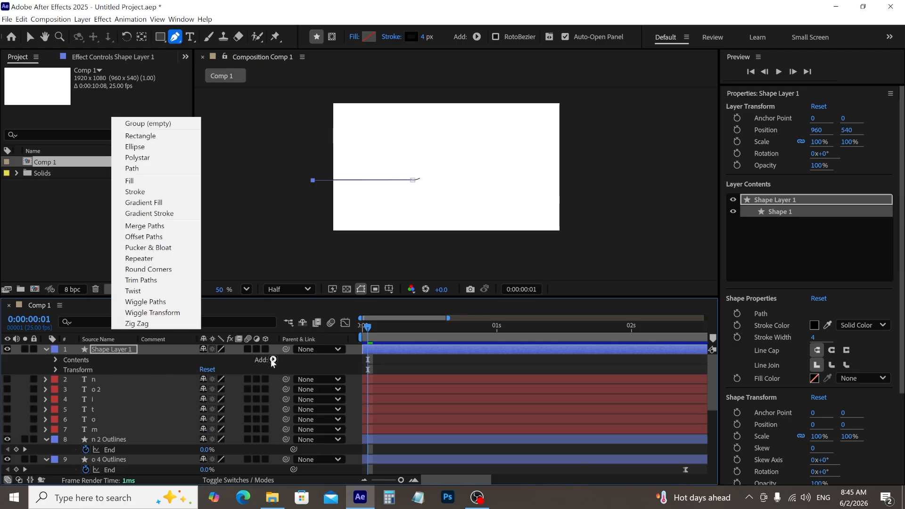
pyautogui.click(142, 279)
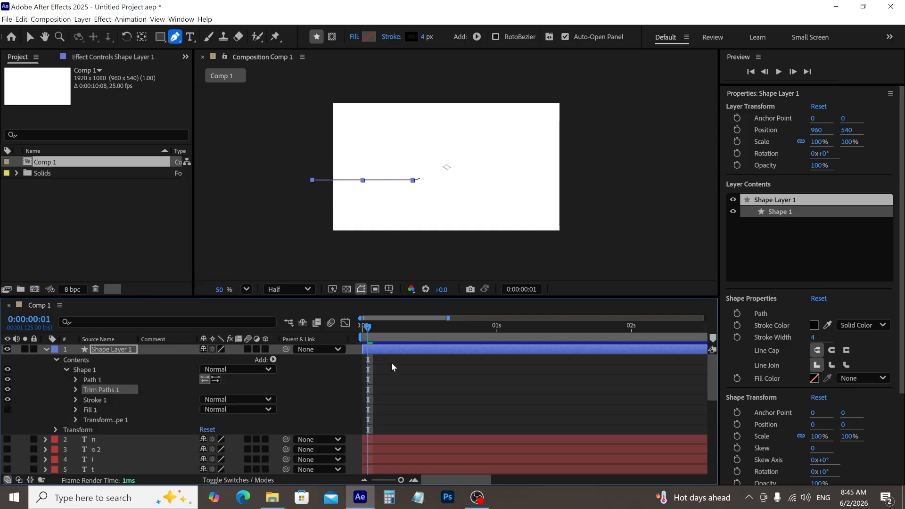
# Step: Animate the line's Trim Paths Start from 100% at 0:00:00:01 to 0% at 0:00:00:20
pyautogui.click(414, 481)
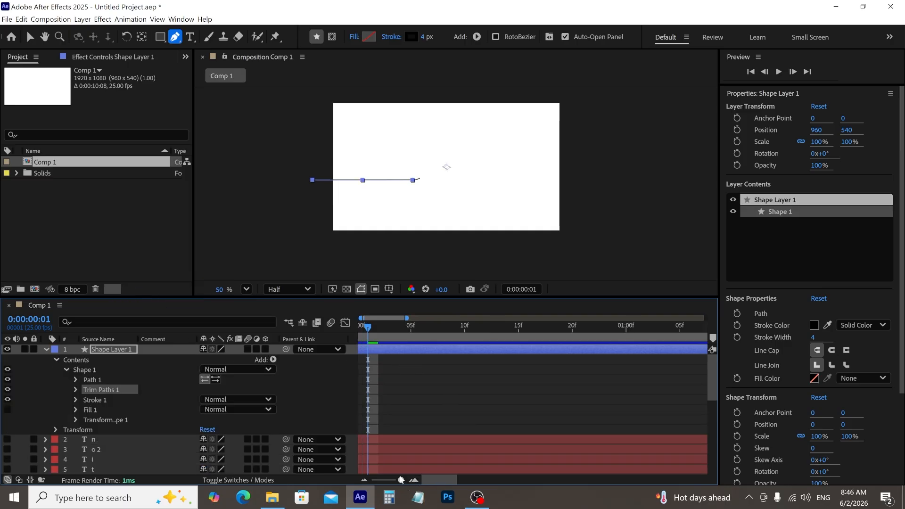
pyautogui.click(76, 390)
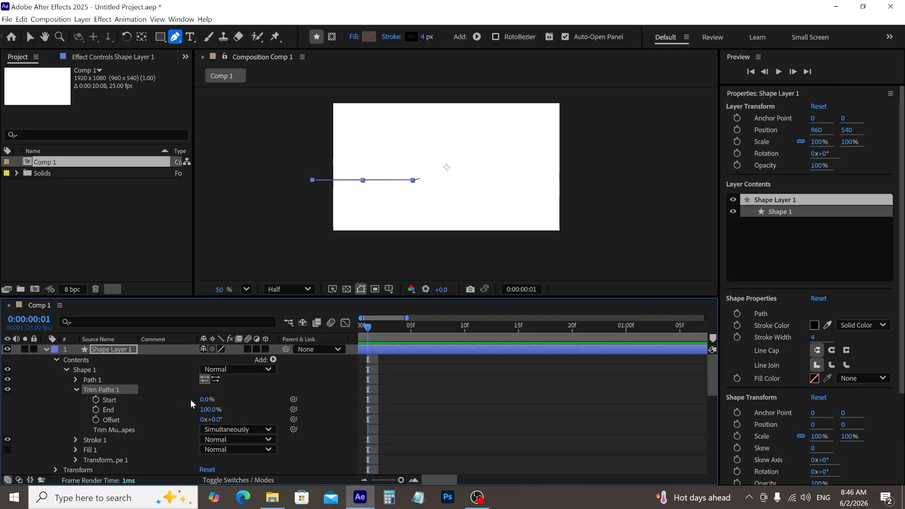
pyautogui.moveTo(206, 399); pyautogui.dragTo(265, 398)
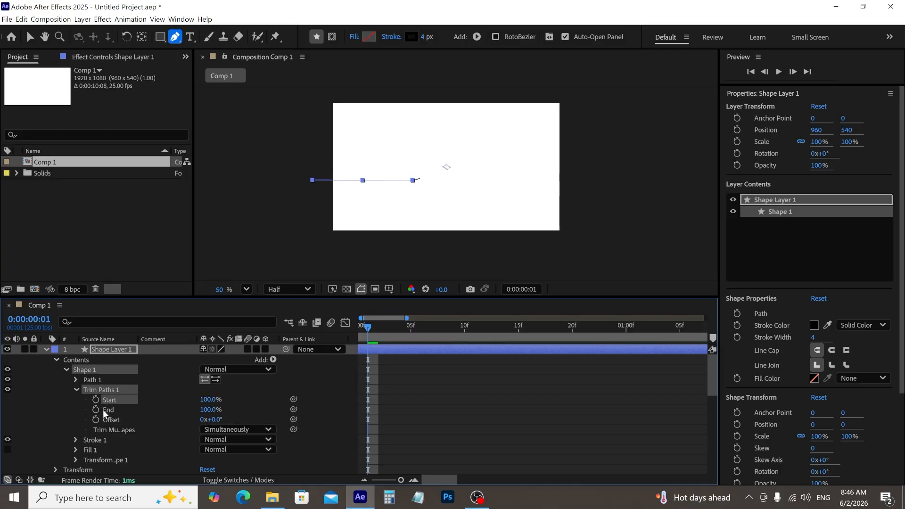
pyautogui.click(96, 399)
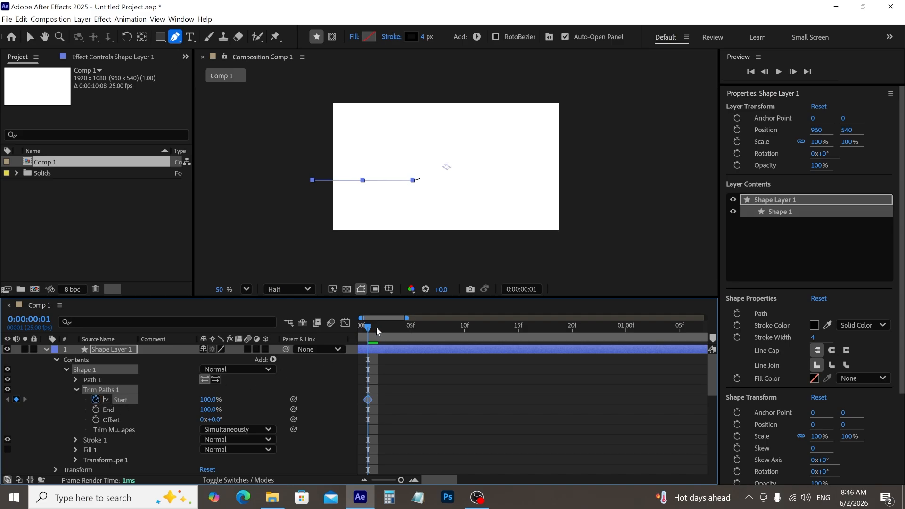
pyautogui.moveTo(369, 329); pyautogui.dragTo(573, 345)
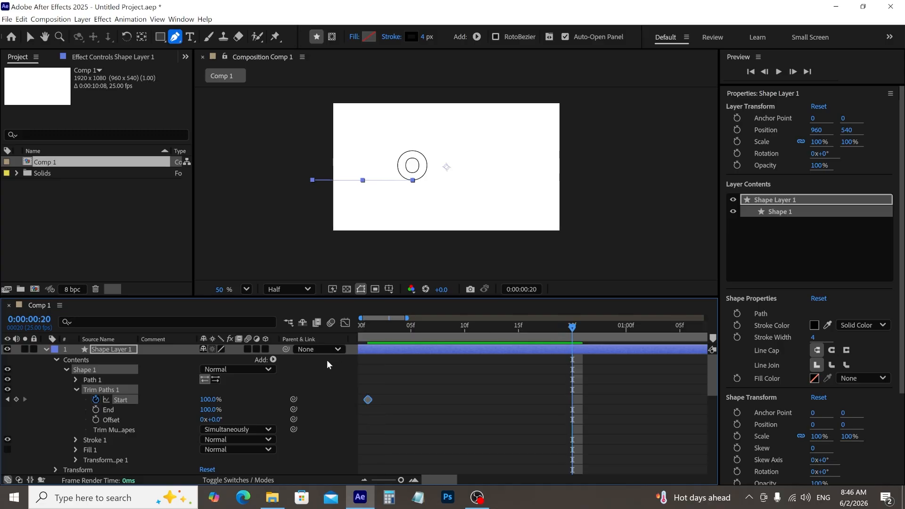
pyautogui.click(210, 399)
pyautogui.write('0')
pyautogui.press('Return')
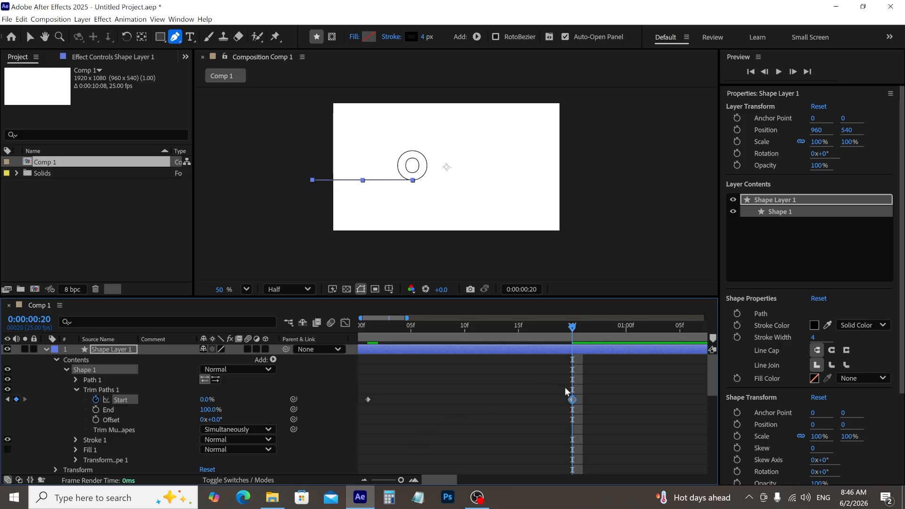
# Step: Reduce the line's shape layer and the o 3 Outlines layer to showing only their keyframed properties
pyautogui.press('u')
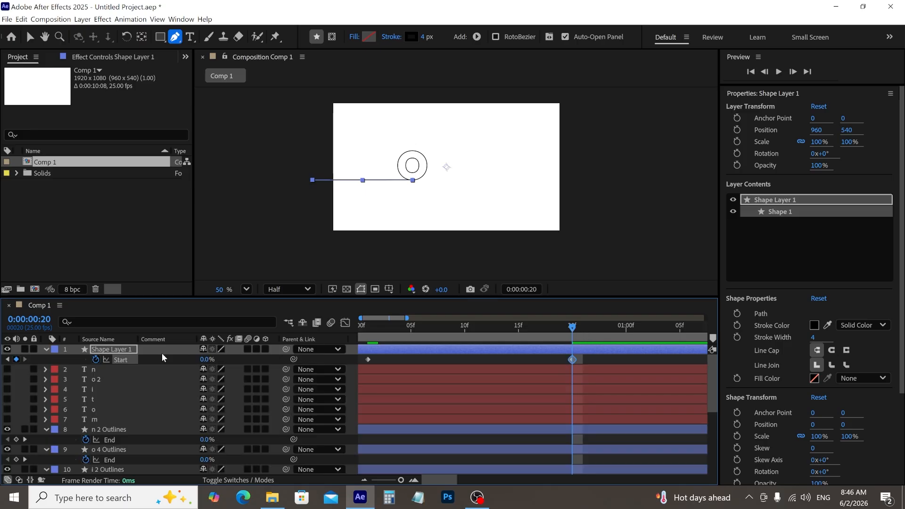
pyautogui.scroll(-3, 476, 417)
pyautogui.scroll(4, 500, 400)
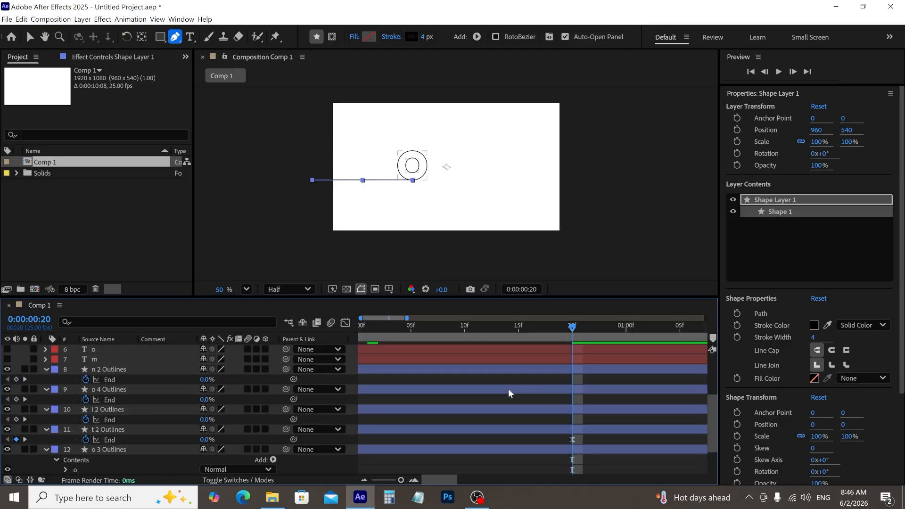
pyautogui.scroll(-4, 567, 346)
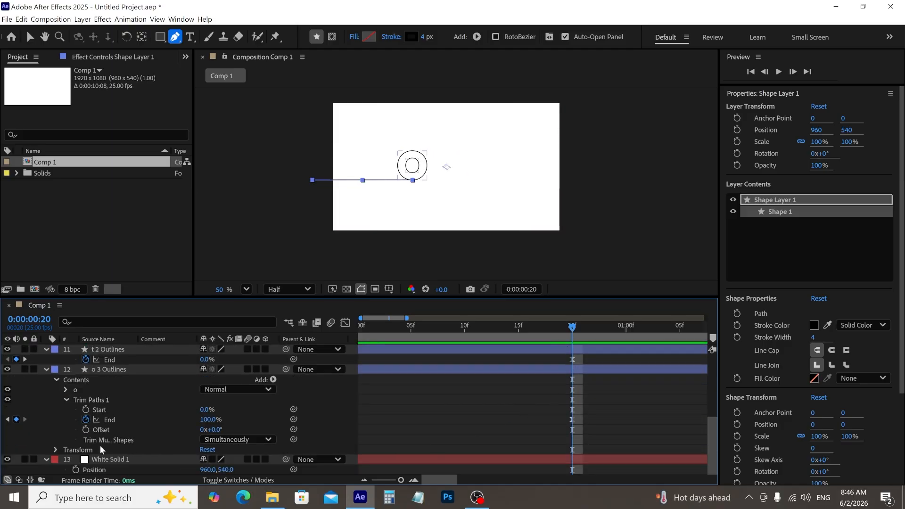
pyautogui.click(46, 369)
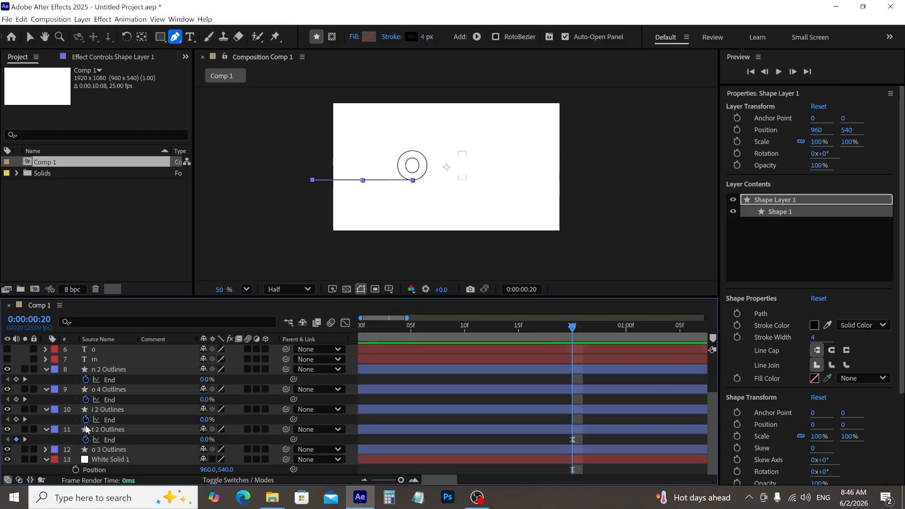
pyautogui.click(46, 450)
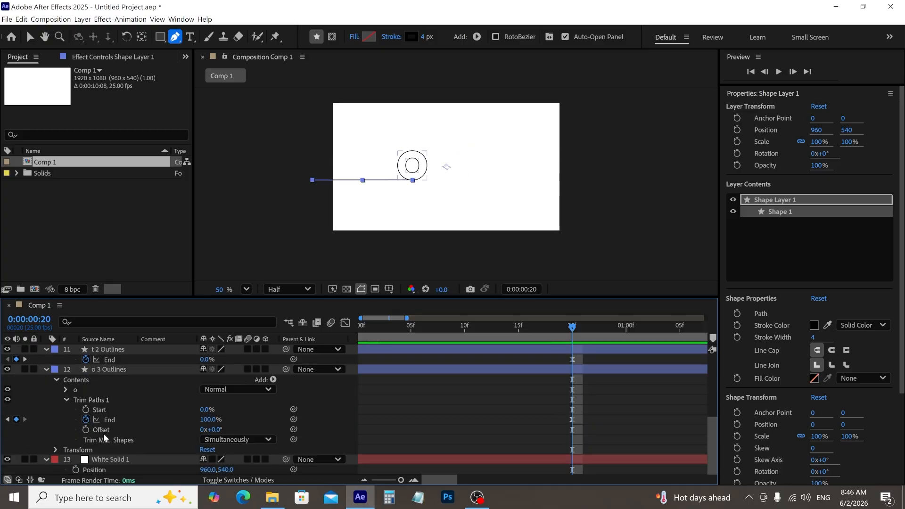
pyautogui.scroll(-2, 103, 433)
pyautogui.scroll(-1, 391, 412)
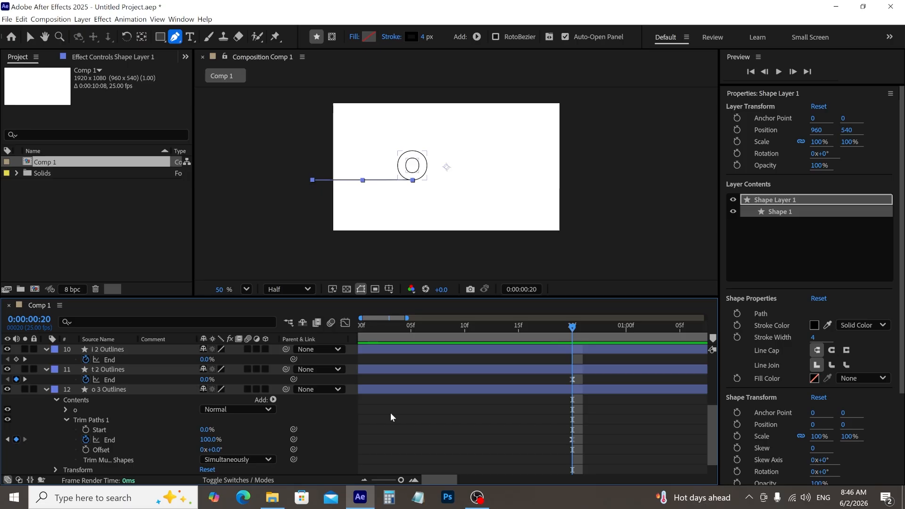
pyautogui.scroll(5, 335, 399)
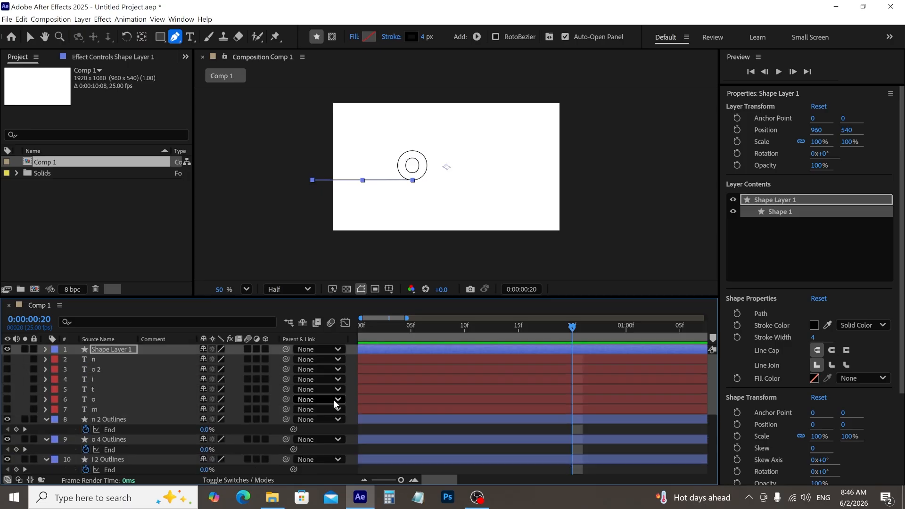
pyautogui.scroll(1, 334, 400)
pyautogui.scroll(-4, 503, 456)
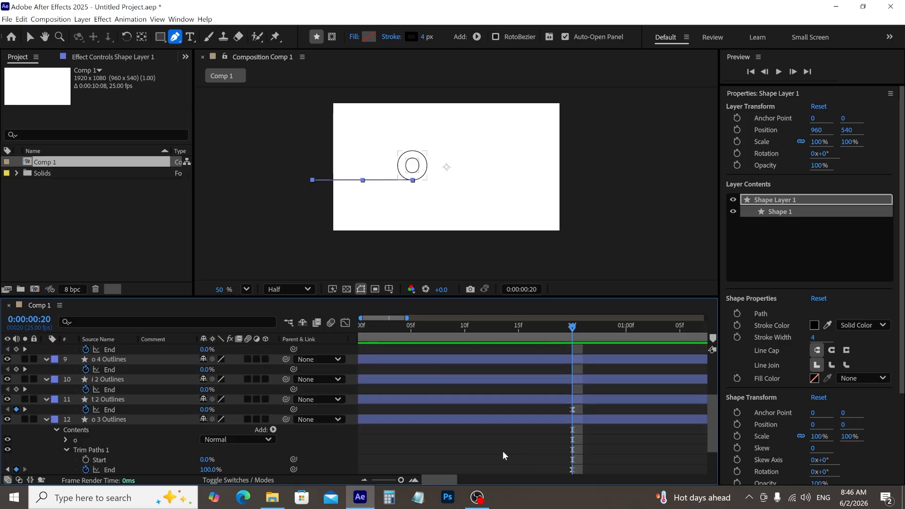
pyautogui.click(133, 420)
pyautogui.press('u')
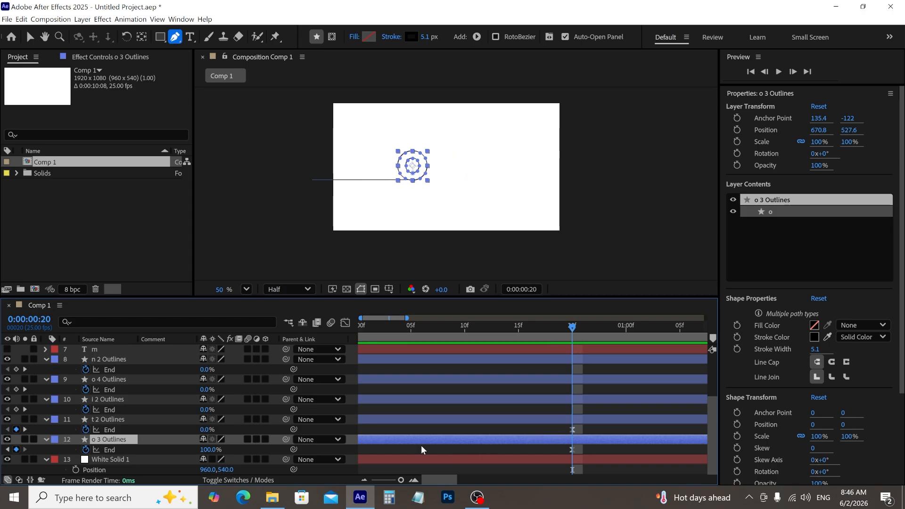
# Step: Shift the five letter outline layers, n 2 through o 3, together so they start at 0:00:00:20
pyautogui.keyDown('shift'); pyautogui.click(116, 359); pyautogui.keyUp('shift')
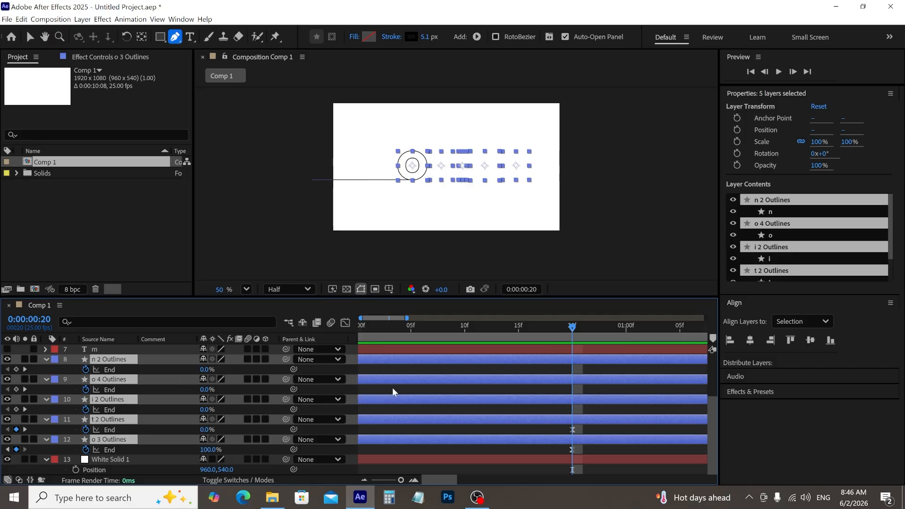
pyautogui.moveTo(388, 398); pyautogui.dragTo(601, 404)
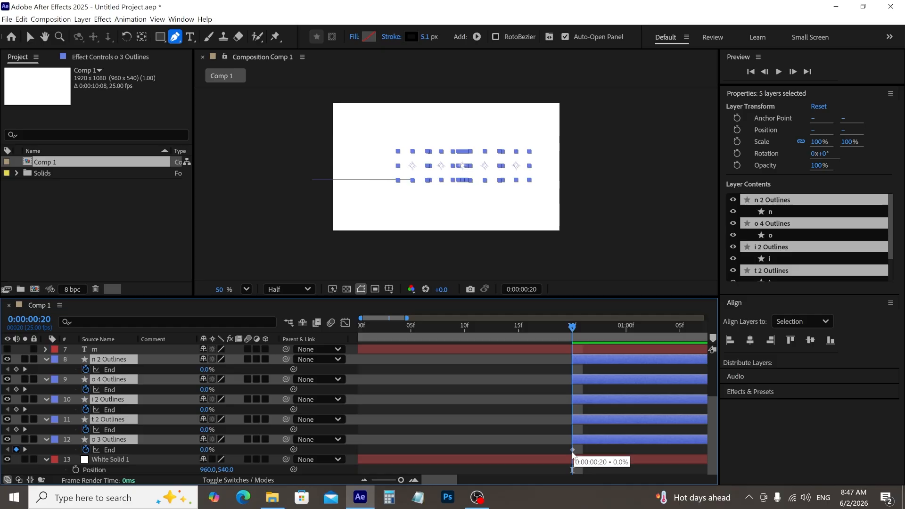
pyautogui.scroll(3, 573, 452)
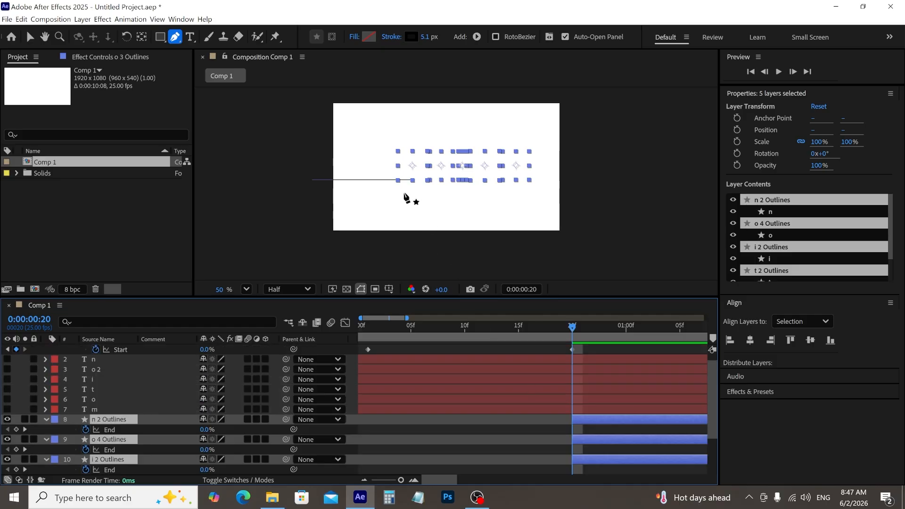
pyautogui.scroll(1, 564, 361)
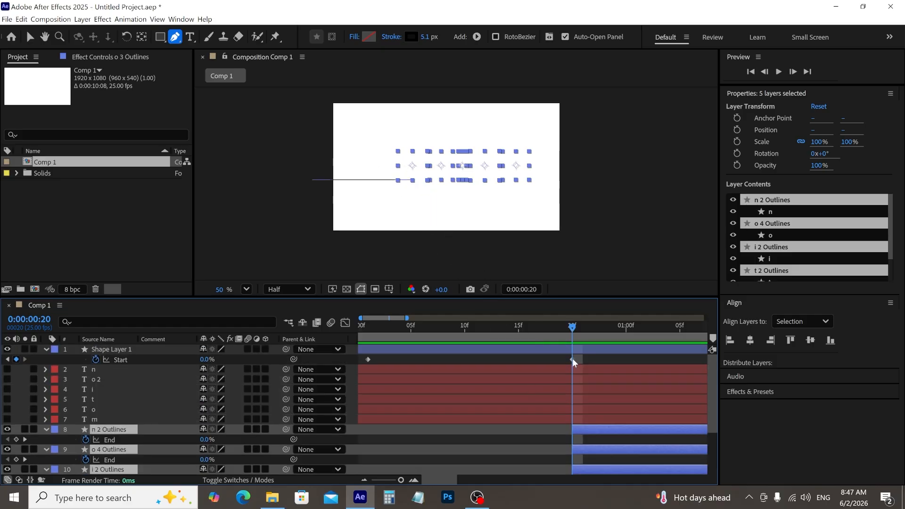
# Step: Preview from the start how the line leads into the letter outlines, scrubbing ahead to 0:00:05:00
pyautogui.moveTo(573, 326); pyautogui.dragTo(308, 342)
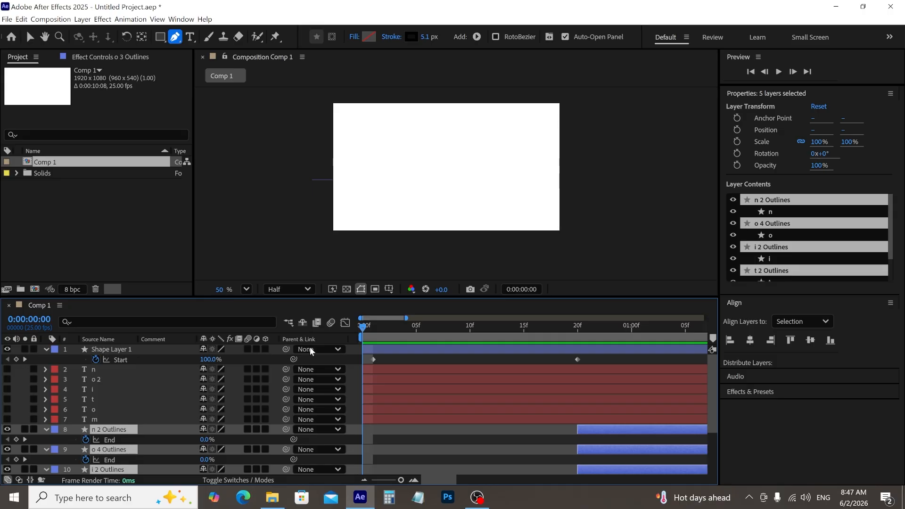
pyautogui.press('space')
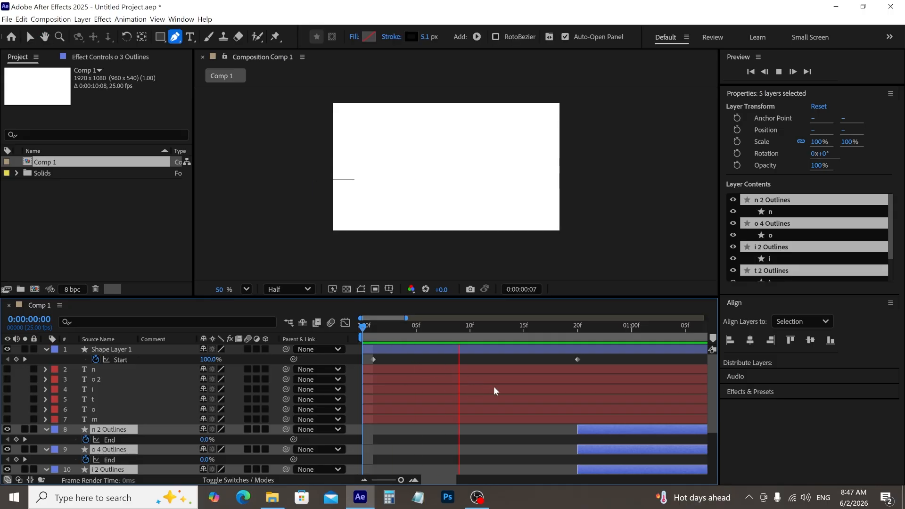
pyautogui.press('space')
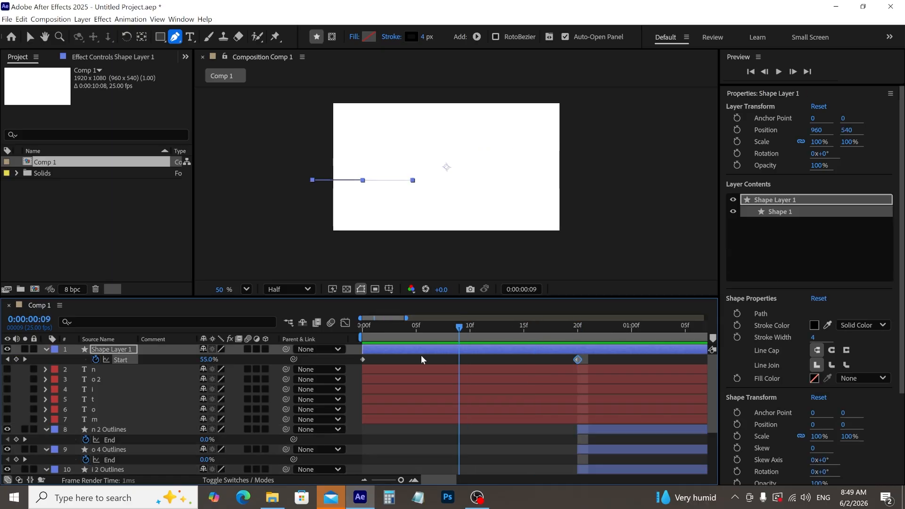
pyautogui.moveTo(421, 355)
pyautogui.mouseDown()
pyautogui.moveTo(358, 357)
pyautogui.moveTo(372, 332)
pyautogui.moveTo(665, 335)
pyautogui.moveTo(723, 350)
pyautogui.moveTo(709, 354)
pyautogui.mouseUp()
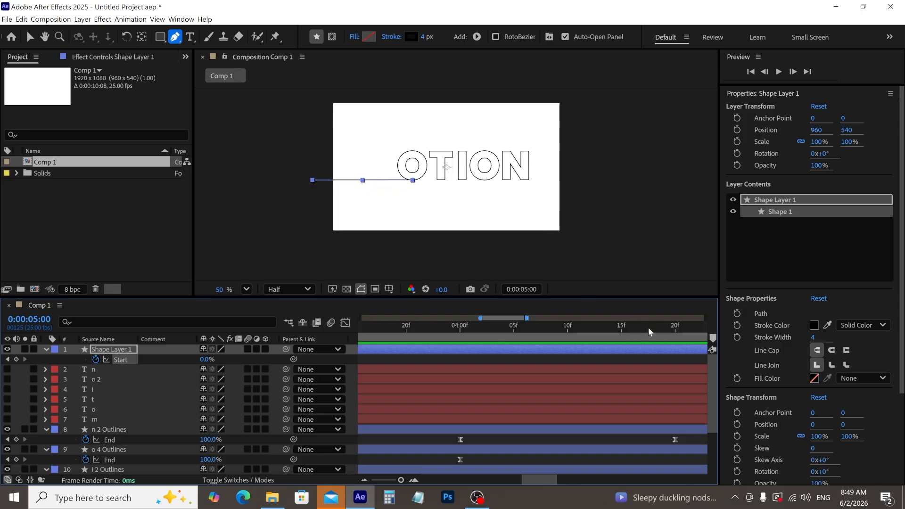
# Step: Return the current time to 0:00:00:20 and reveal the full Trim Paths properties of the line's shape layer
pyautogui.moveTo(649, 327); pyautogui.dragTo(578, 360)
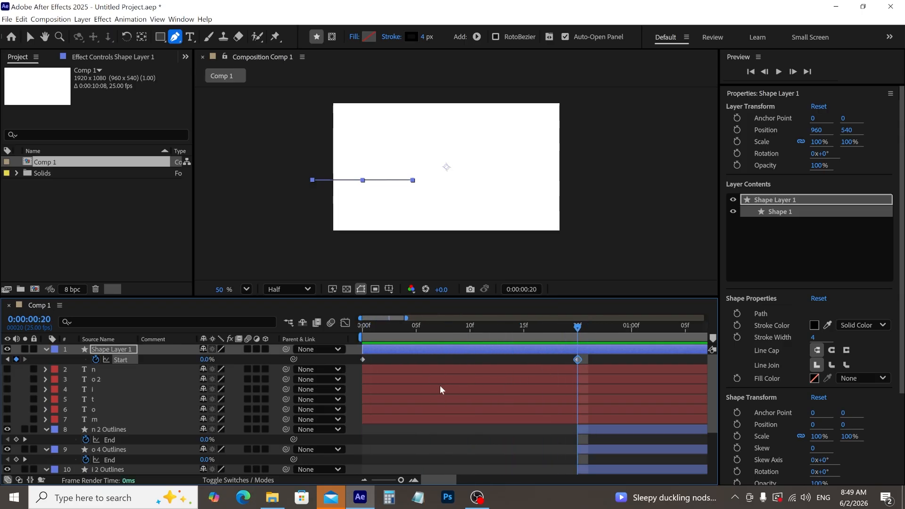
pyautogui.click(48, 350)
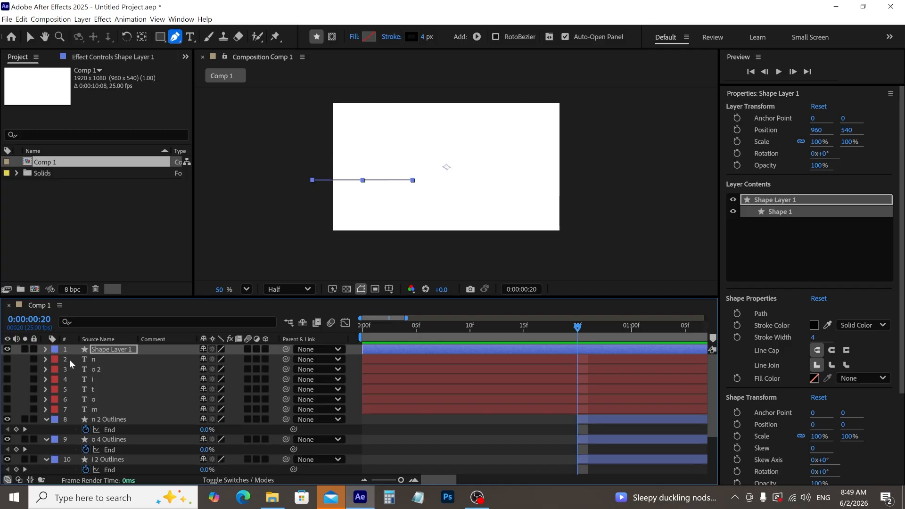
pyautogui.click(46, 350)
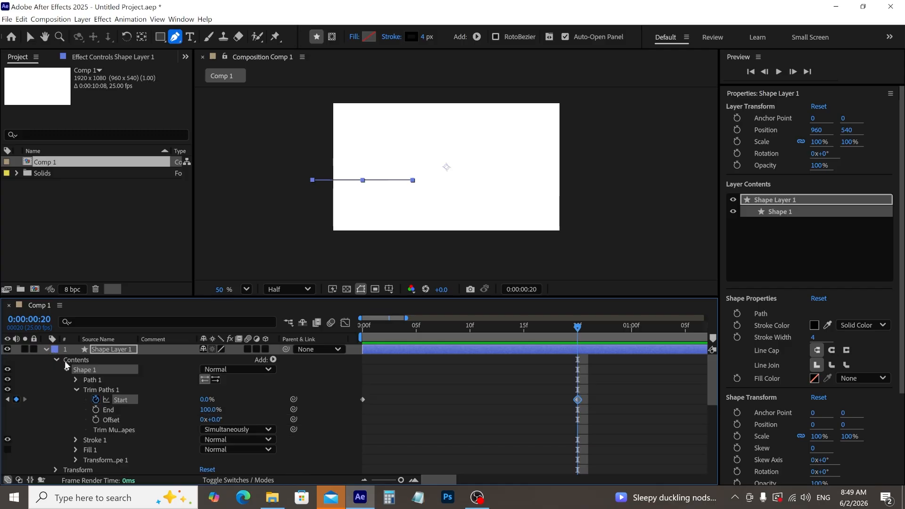
# Step: Try a Trim Paths End of 30% on the line and bring it back to 100%
pyautogui.click(210, 409)
pyautogui.write('30')
pyautogui.press('Return')
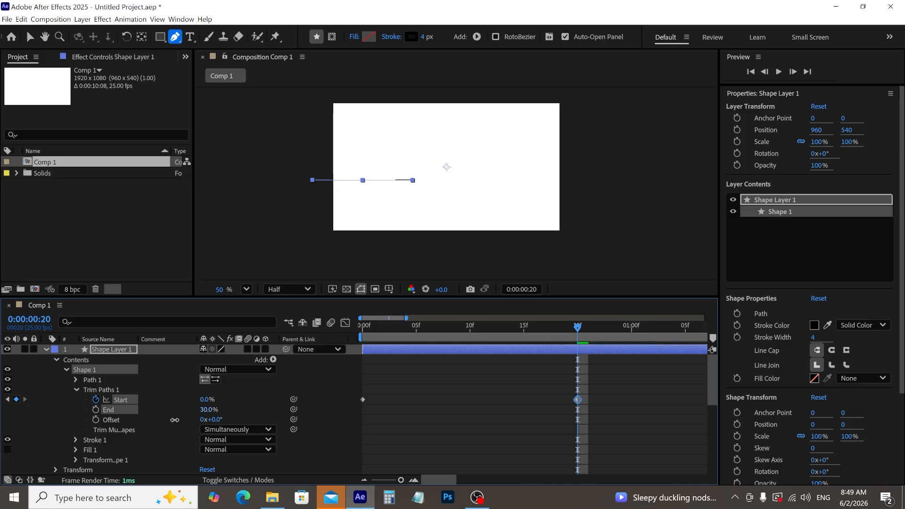
pyautogui.moveTo(175, 420); pyautogui.dragTo(222, 421)
pyautogui.click(390, 389)
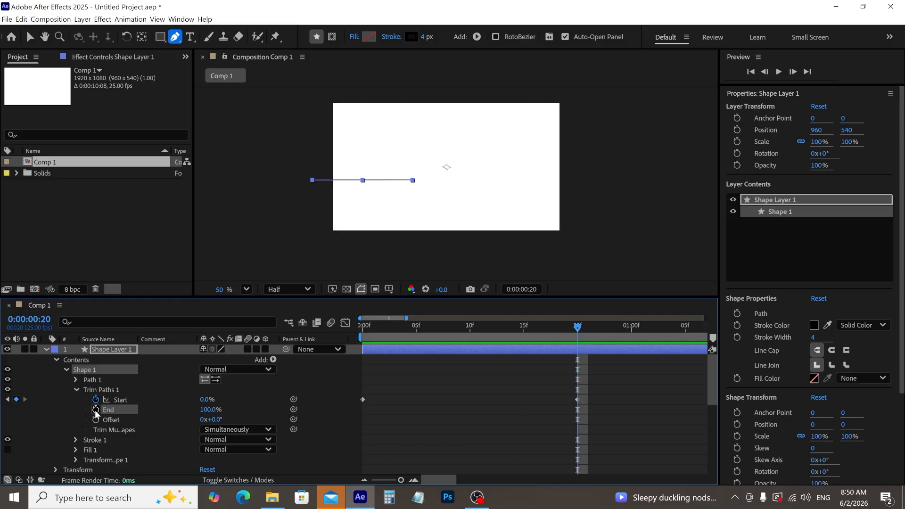
# Step: Animate the line's Trim Paths End from 100% at 0:00:00:20 to 0% at 0:00:01:14
pyautogui.click(96, 410)
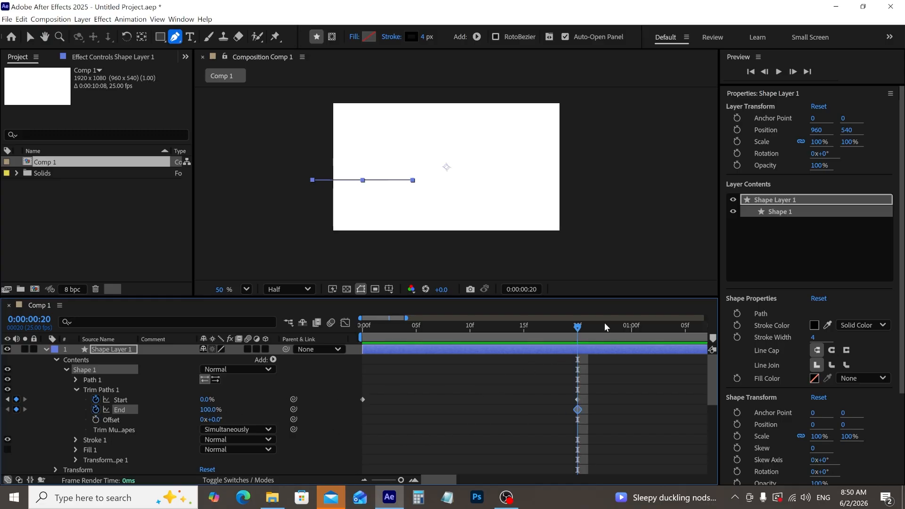
pyautogui.moveTo(608, 325); pyautogui.dragTo(641, 353)
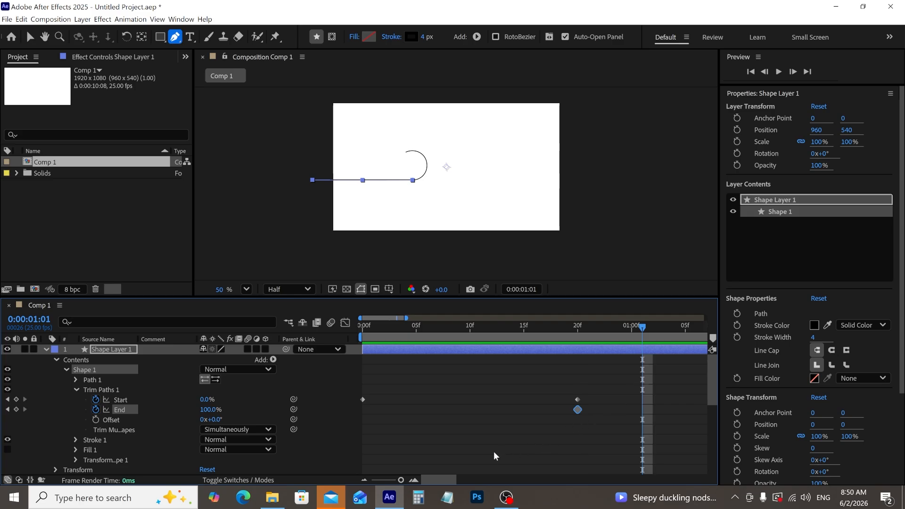
pyautogui.moveTo(451, 482); pyautogui.dragTo(473, 480)
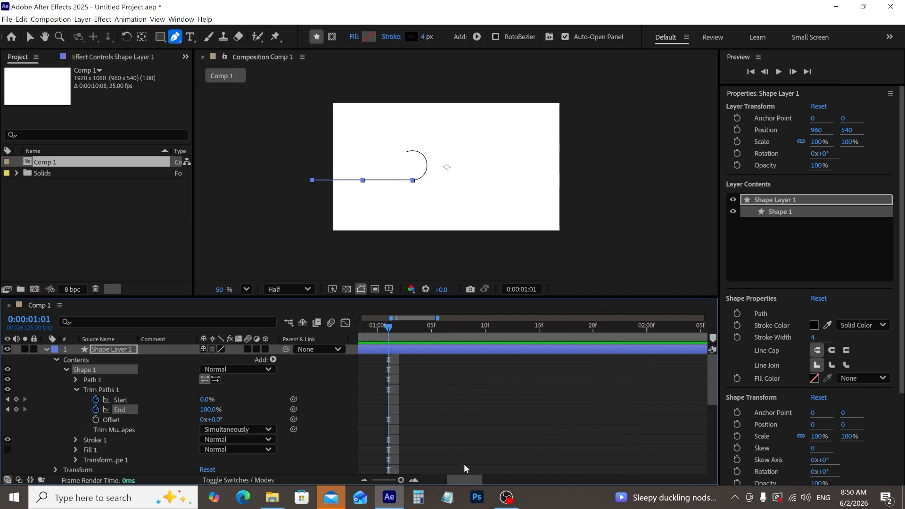
pyautogui.moveTo(394, 330); pyautogui.dragTo(528, 337)
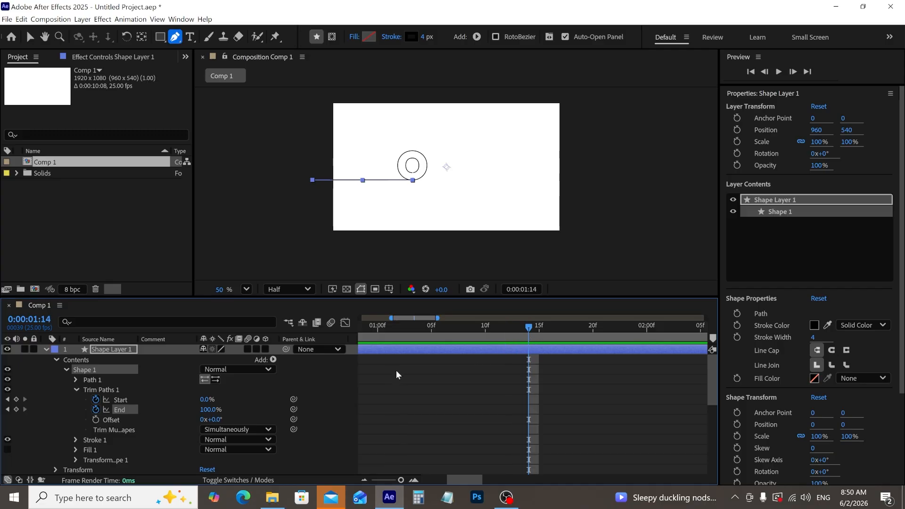
pyautogui.moveTo(211, 411); pyautogui.dragTo(124, 415)
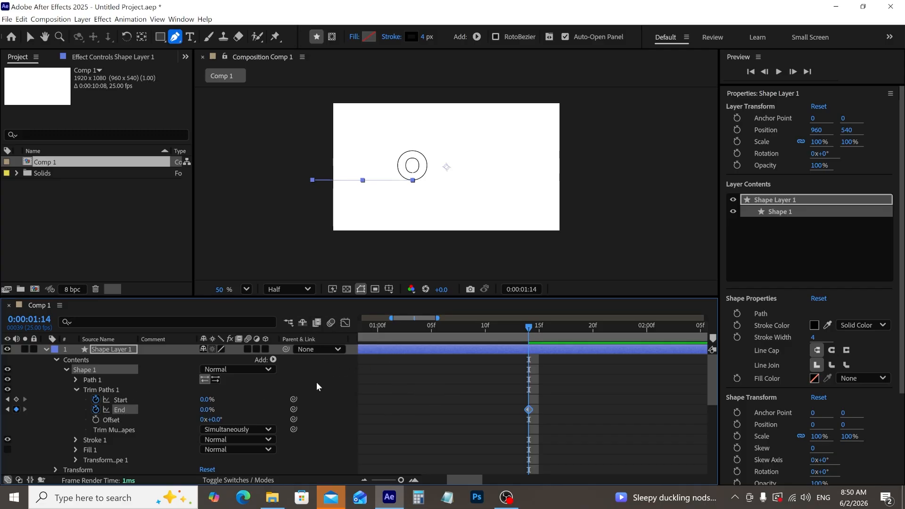
# Step: Show only the line's keyframed properties and play the whole animation from 0:00:00:00
pyautogui.press('u')
pyautogui.moveTo(528, 332); pyautogui.dragTo(382, 332)
pyautogui.press('Home')
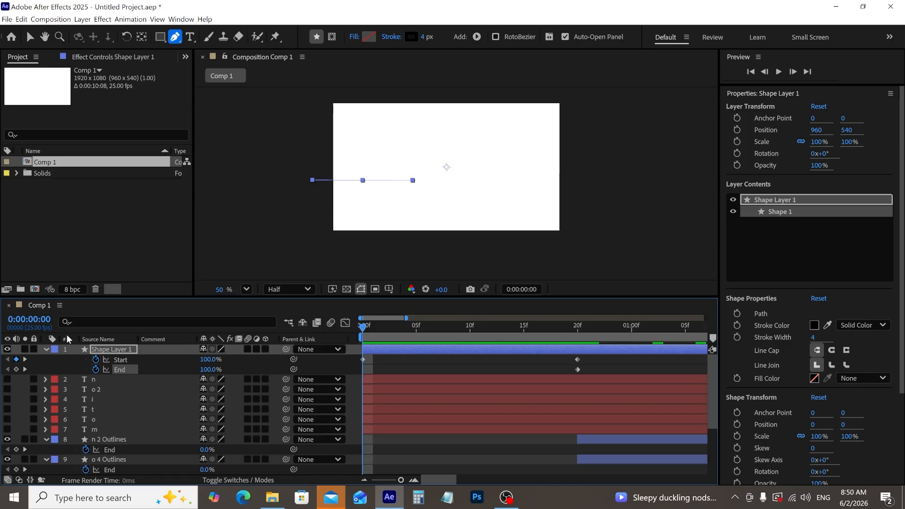
pyautogui.press('space')
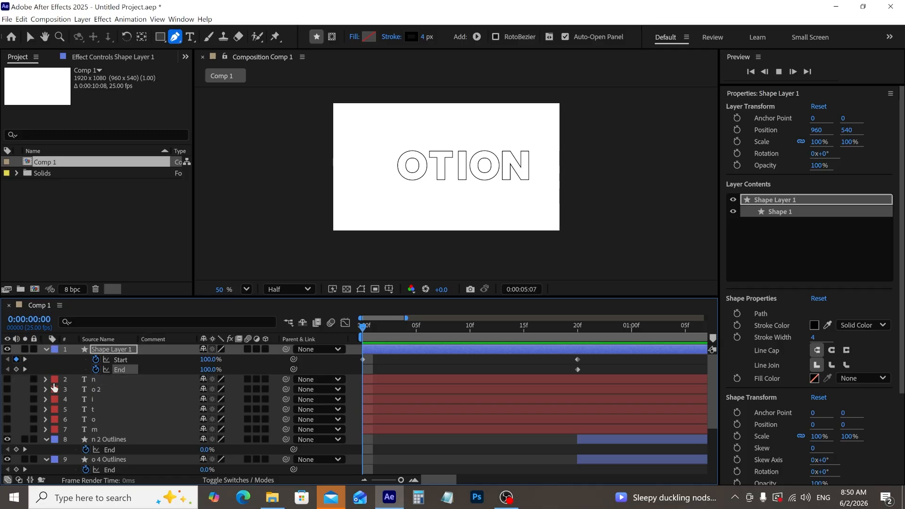
pyautogui.press('space')
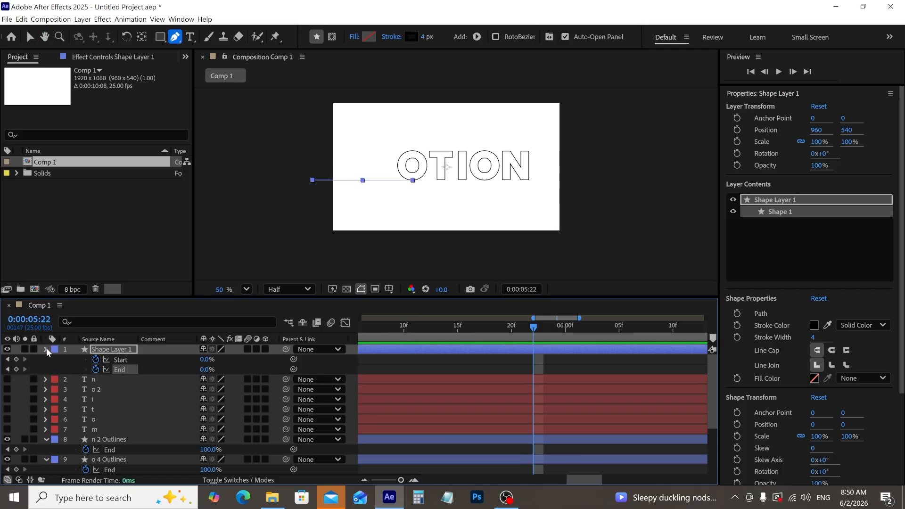
# Step: Collapse the properties of all layers from Shape Layer 1 through o 3 Outlines and deselect them
pyautogui.click(46, 350)
pyautogui.scroll(-3, 64, 372)
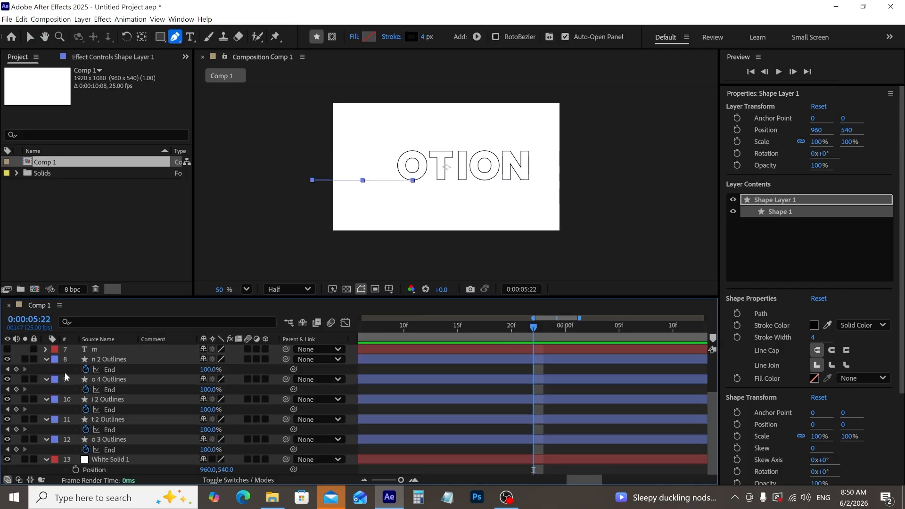
pyautogui.keyDown('shift'); pyautogui.click(102, 359); pyautogui.keyUp('shift')
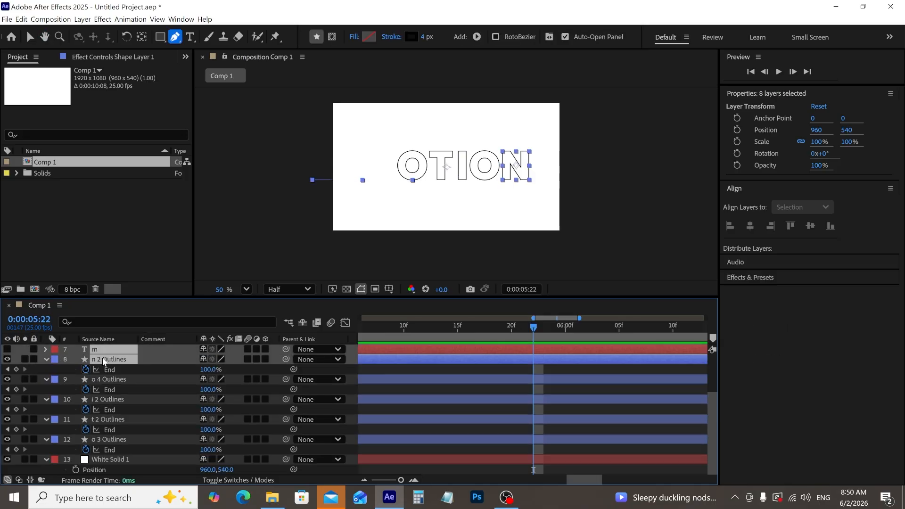
pyautogui.keyDown('shift'); pyautogui.click(114, 440); pyautogui.keyUp('shift')
pyautogui.click(47, 438)
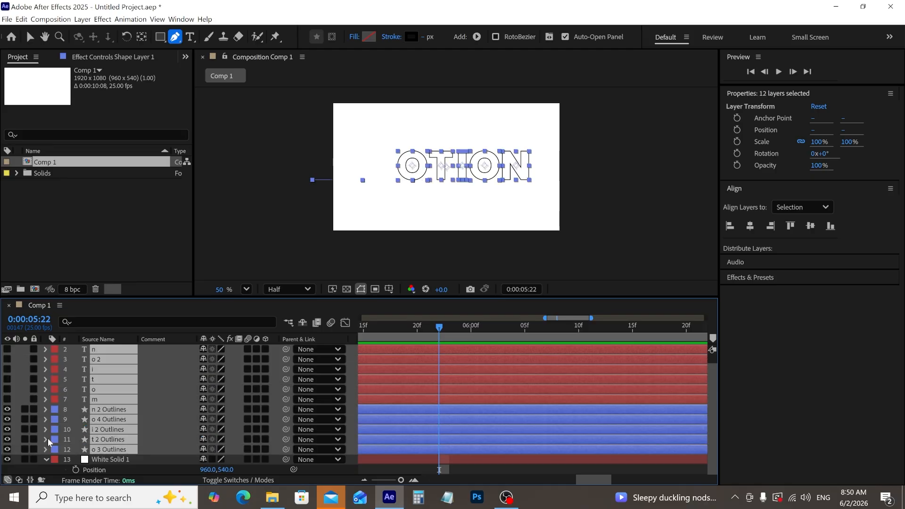
pyautogui.scroll(1, 164, 378)
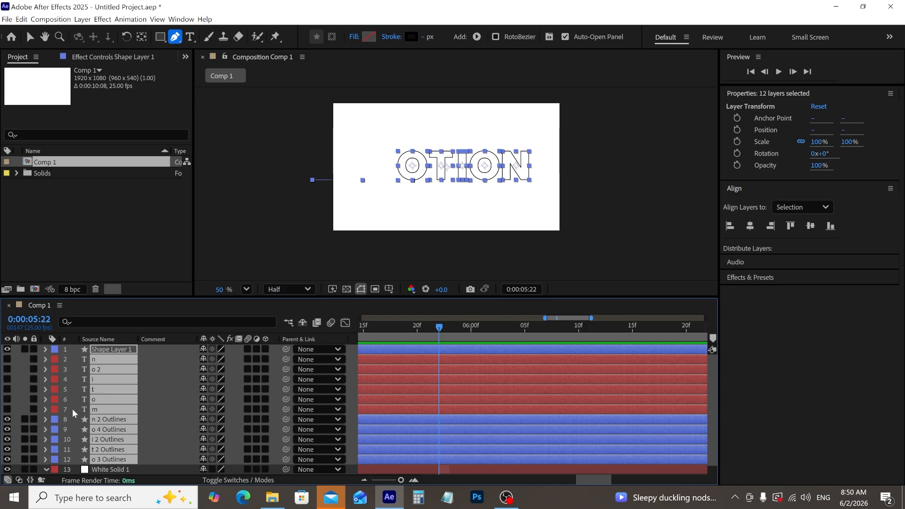
pyautogui.press('F2')
pyautogui.scroll(-1, 76, 410)
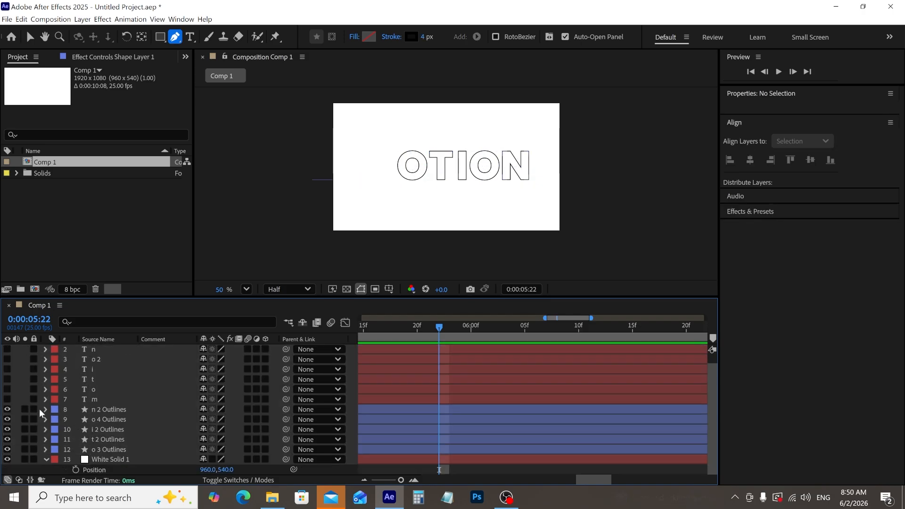
# Step: Make the m text layer visible, duplicate it, and hide the duplicate
pyautogui.click(7, 400)
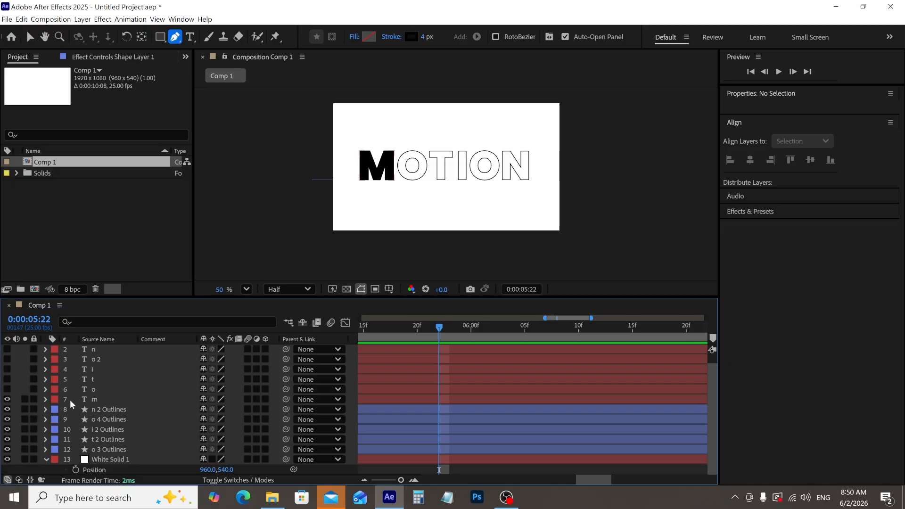
pyautogui.click(84, 399)
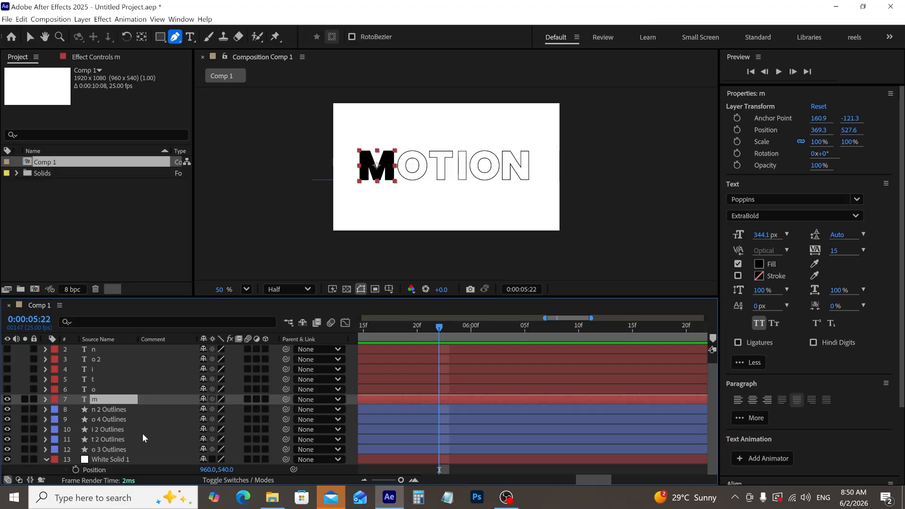
pyautogui.hotkey('ctrl', 'd')
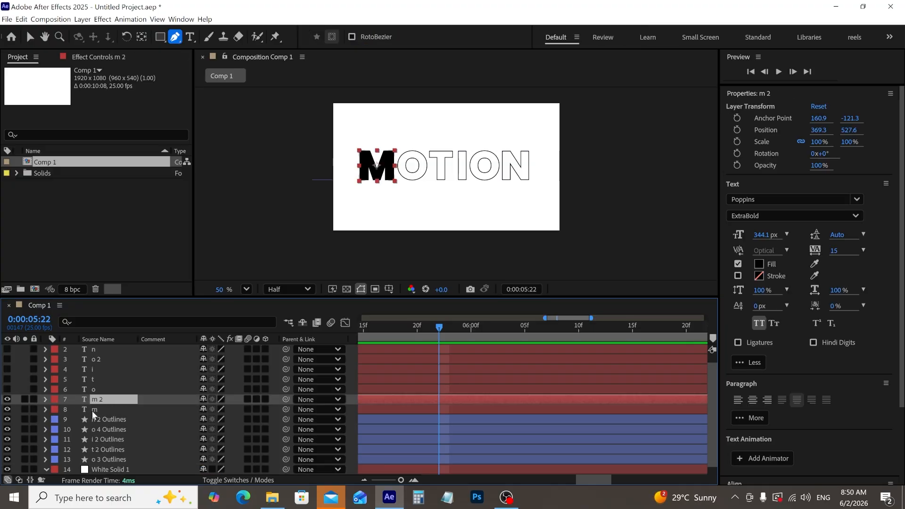
pyautogui.click(7, 399)
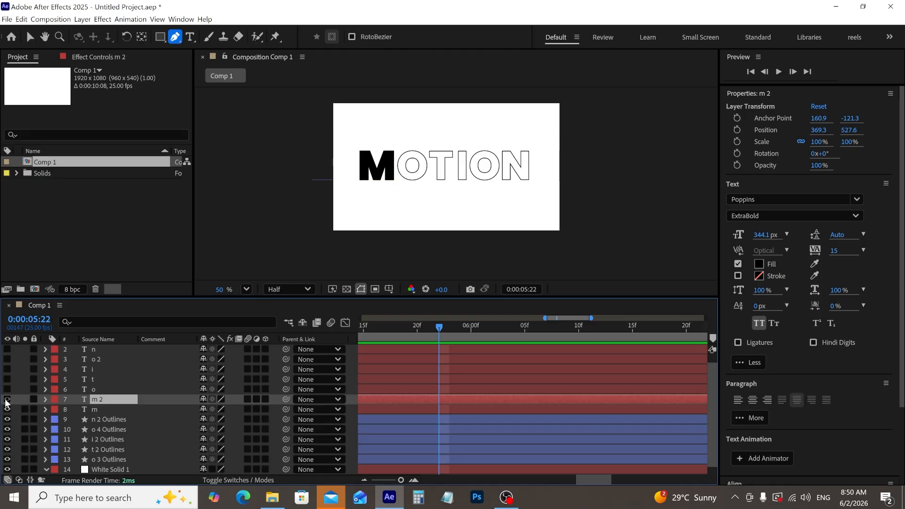
# Step: Change the label color of the visible m text layer to Cyan
pyautogui.click(87, 410)
pyautogui.click(55, 409)
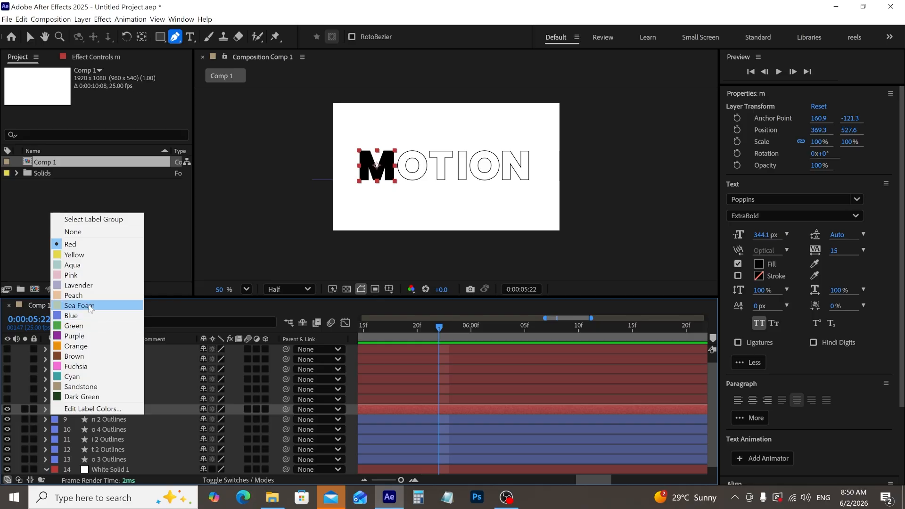
pyautogui.click(91, 289)
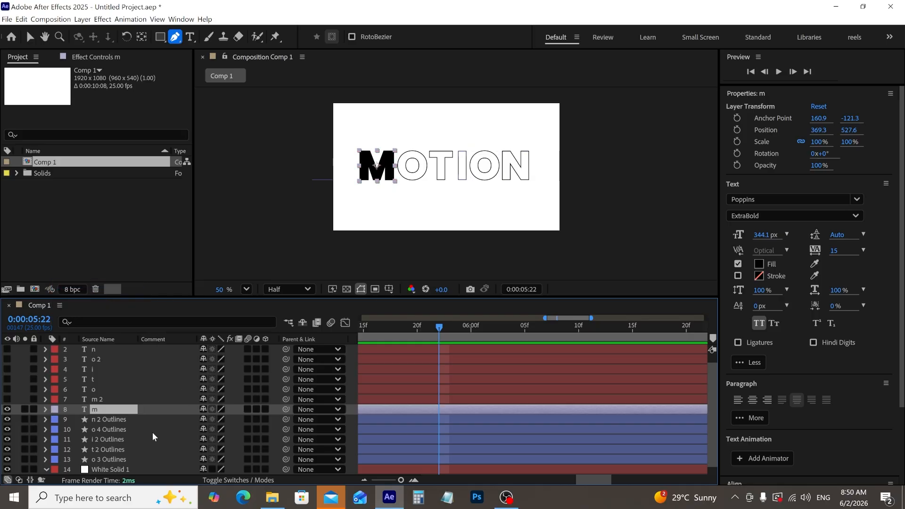
pyautogui.click(53, 410)
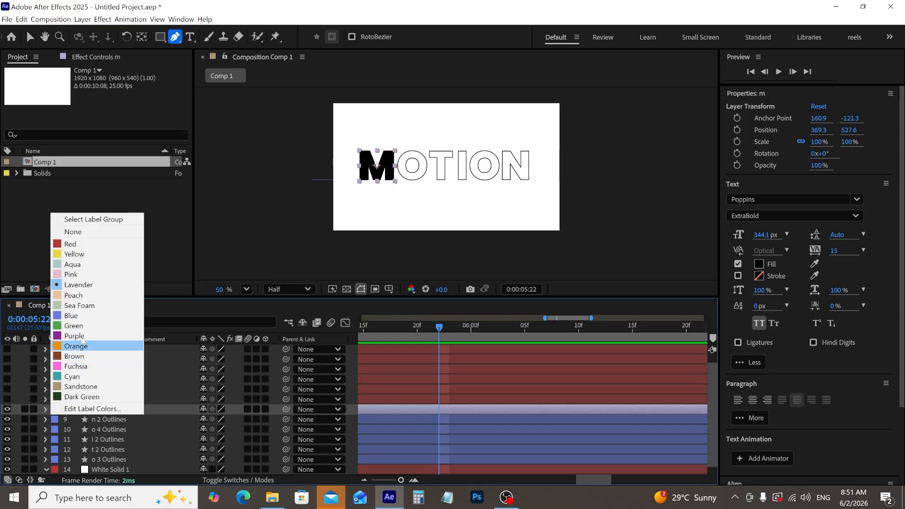
pyautogui.click(70, 377)
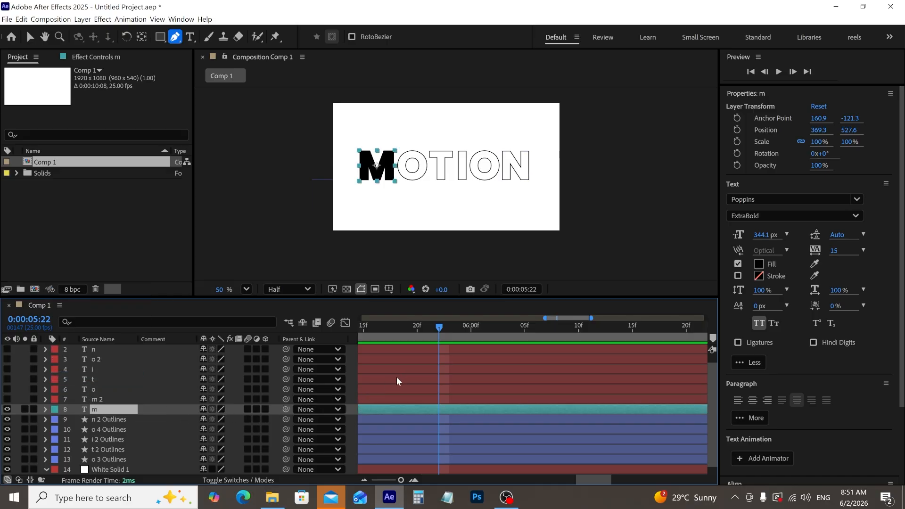
# Step: At 0:00:01:15, move the solid M above the outlined O to about 667, 266 and scale it down to 42%
pyautogui.moveTo(438, 329); pyautogui.dragTo(576, 367)
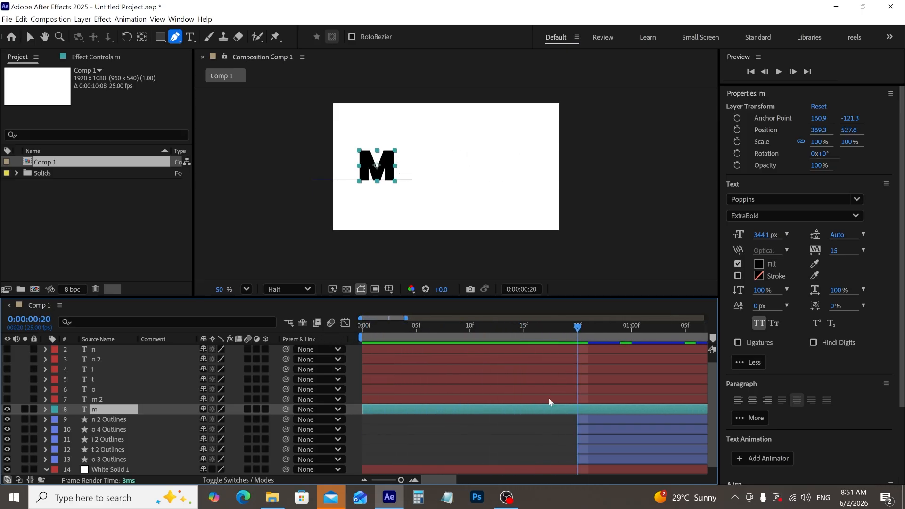
pyautogui.moveTo(440, 482); pyautogui.dragTo(466, 482)
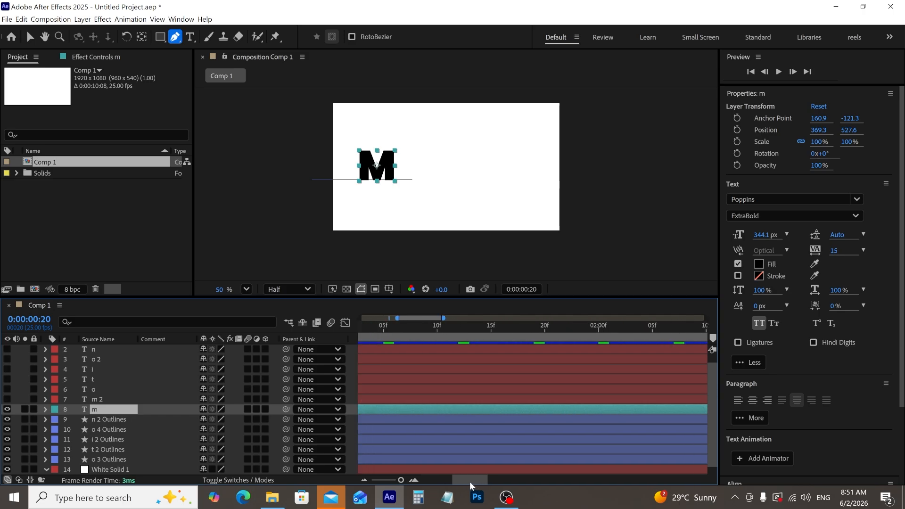
pyautogui.click(388, 479)
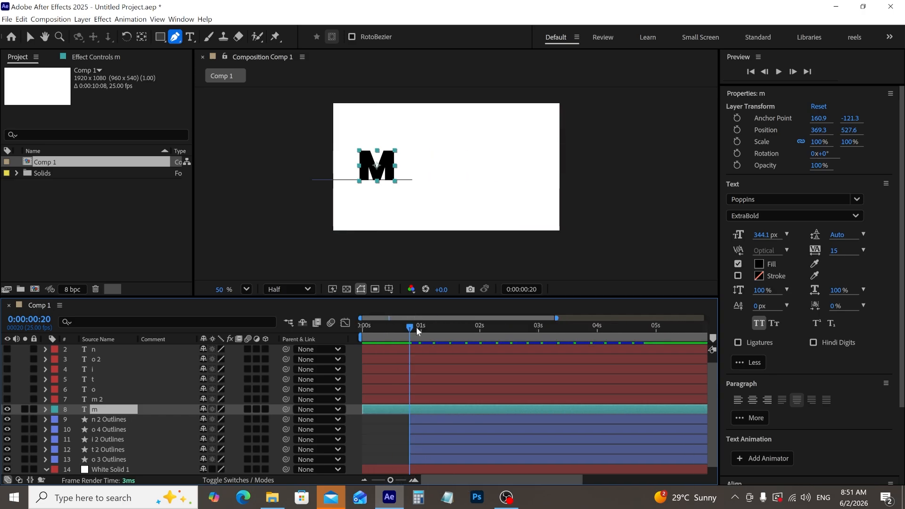
pyautogui.moveTo(416, 328); pyautogui.dragTo(456, 340)
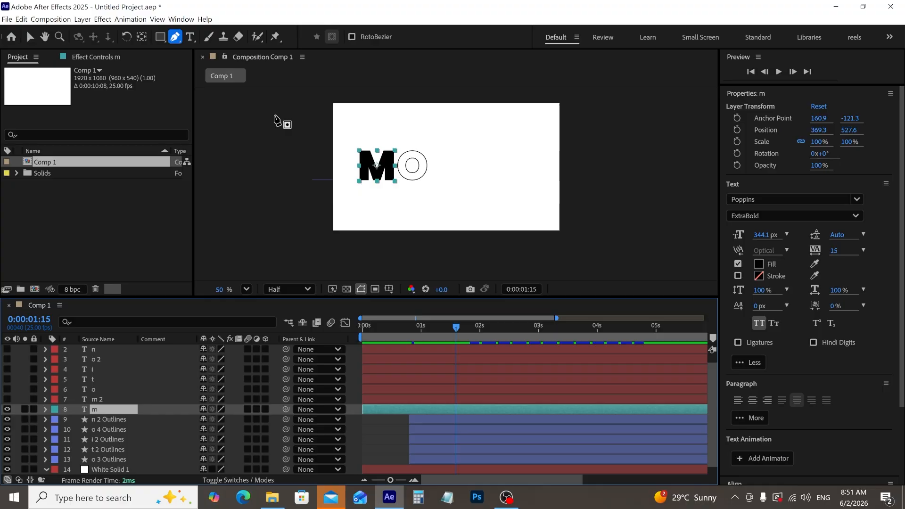
pyautogui.press('v')
pyautogui.moveTo(382, 168); pyautogui.dragTo(412, 135)
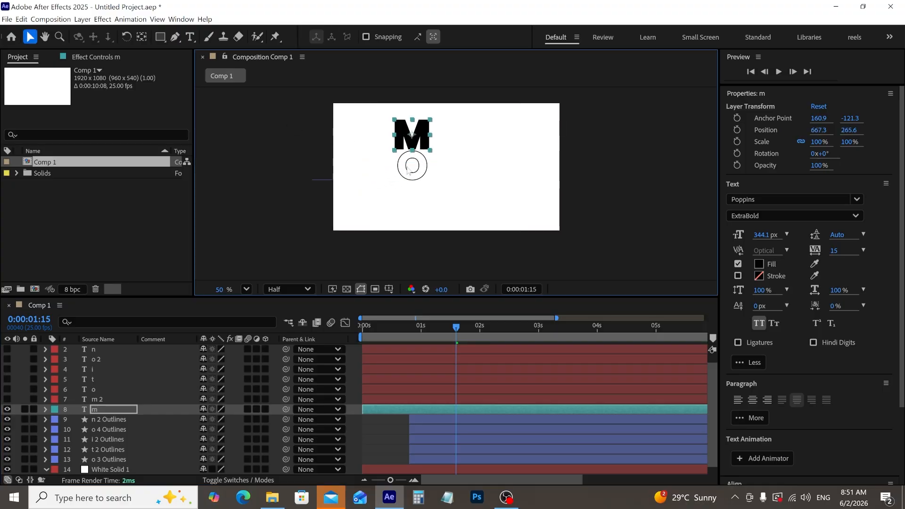
pyautogui.press('s')
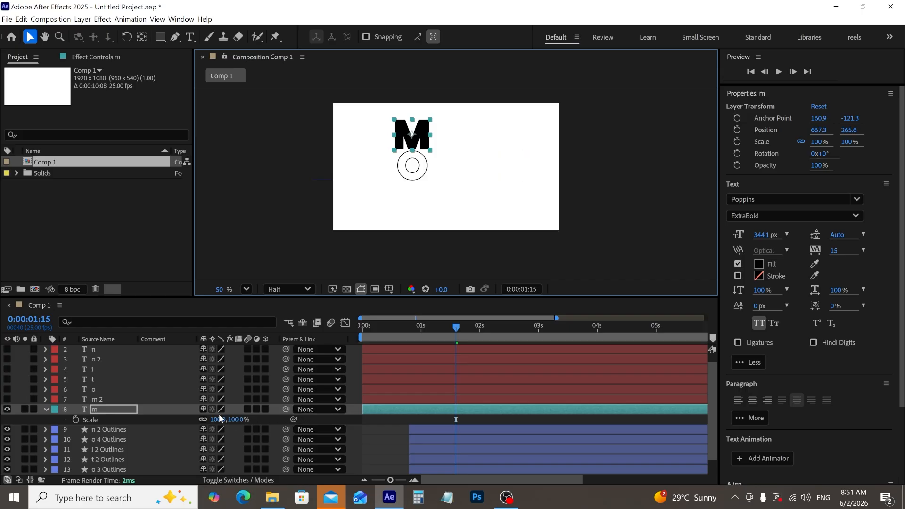
pyautogui.moveTo(217, 419); pyautogui.dragTo(177, 415)
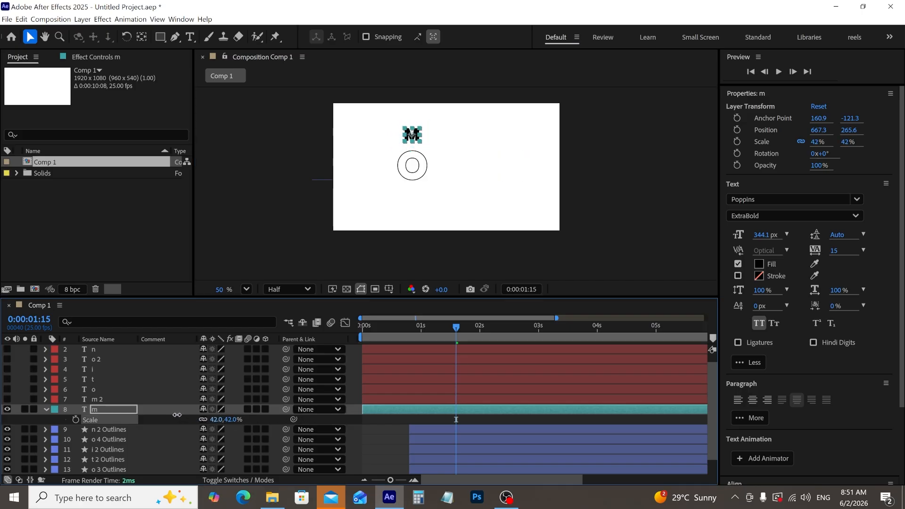
# Step: Reduce the M's scale to 35% and rest it on top of the outlined O at about 667, 359
pyautogui.scroll(2, 433, 214)
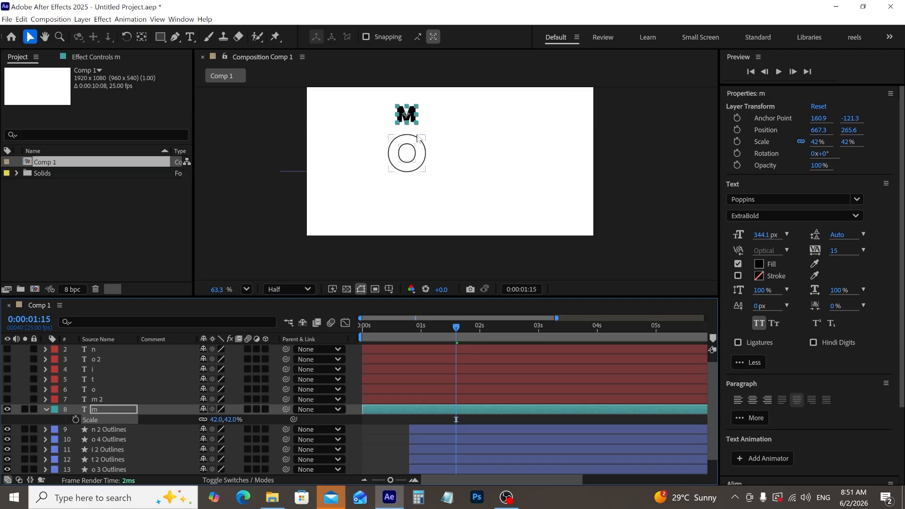
pyautogui.scroll(6, 420, 113)
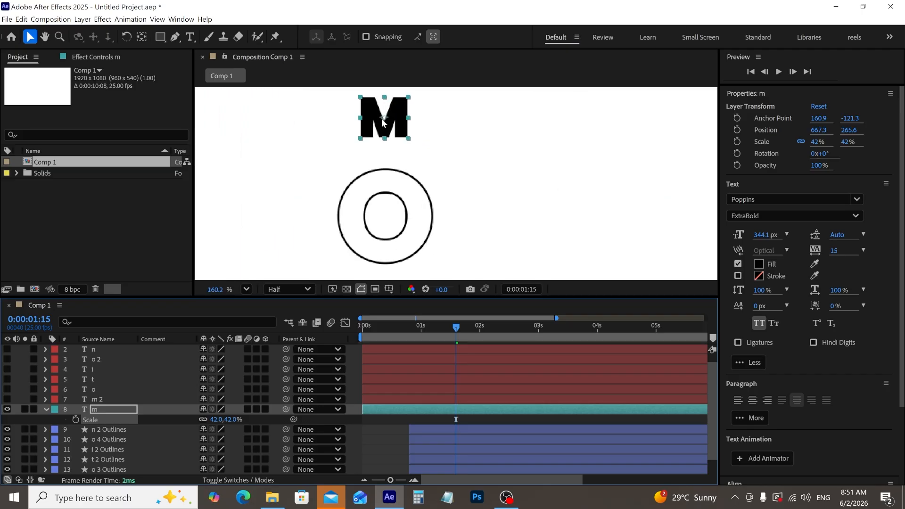
pyautogui.moveTo(383, 121); pyautogui.dragTo(383, 152)
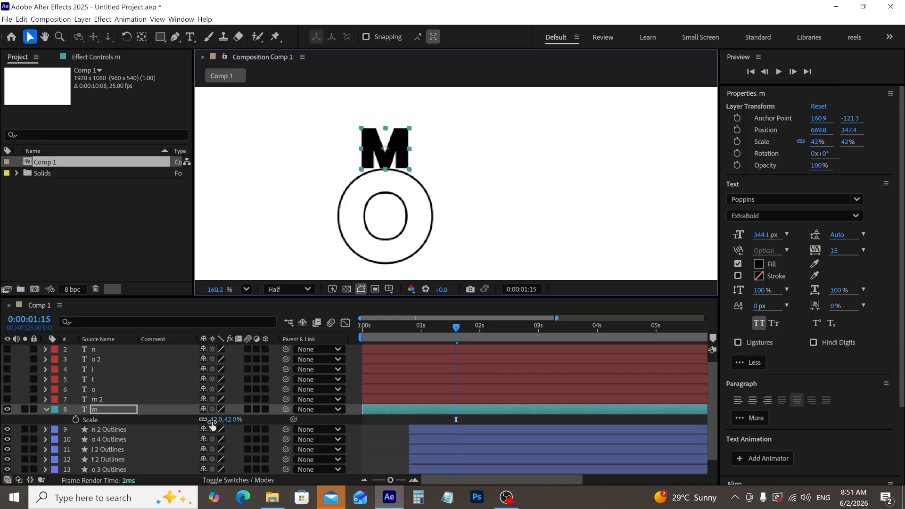
pyautogui.moveTo(211, 419); pyautogui.dragTo(208, 419)
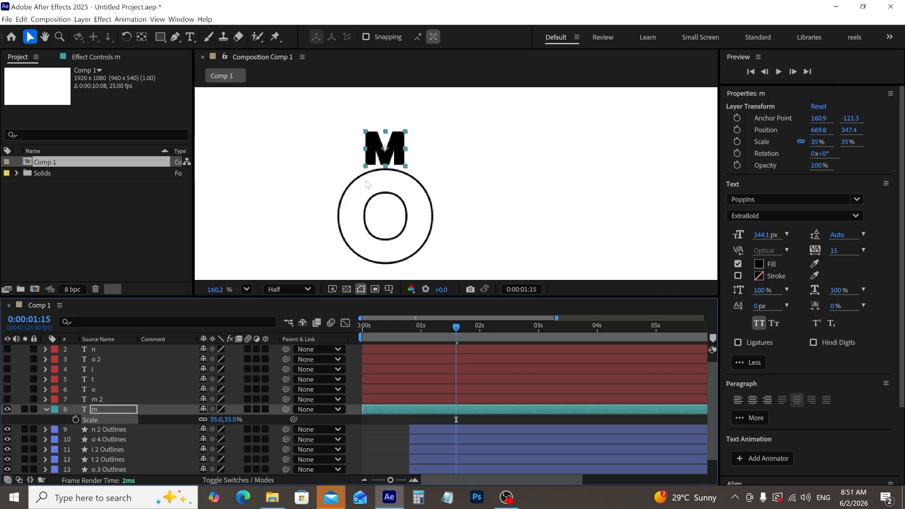
pyautogui.moveTo(386, 150); pyautogui.dragTo(383, 154)
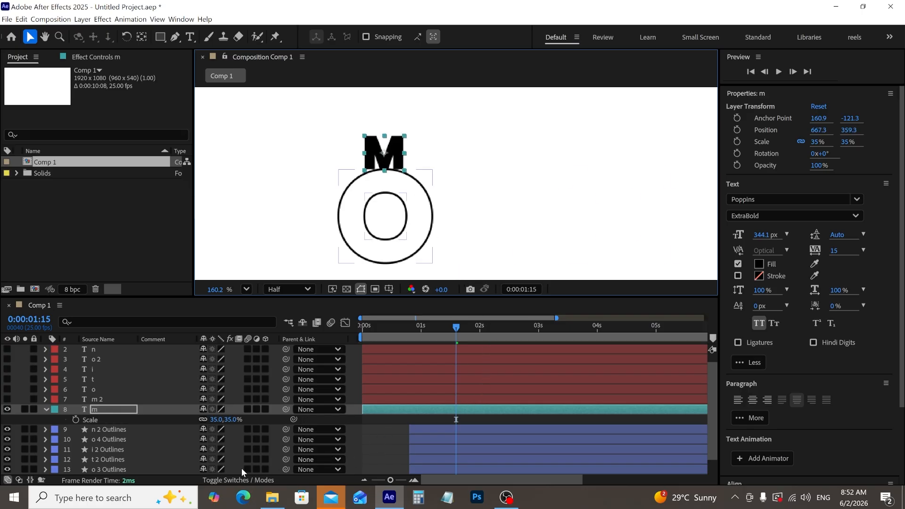
# Step: Separate the m layer's Position dimensions and set X and Y Position keyframes at 0:00:01:15
pyautogui.press('p')
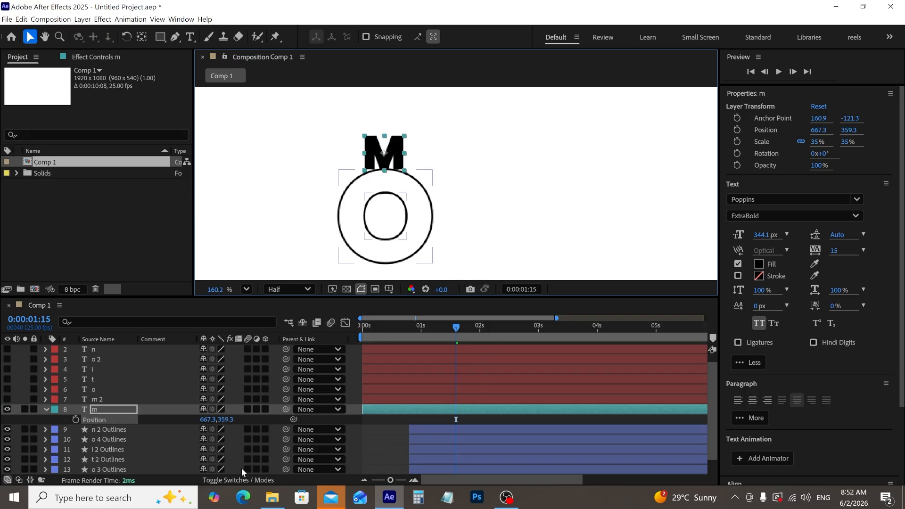
pyautogui.rightClick(101, 421)
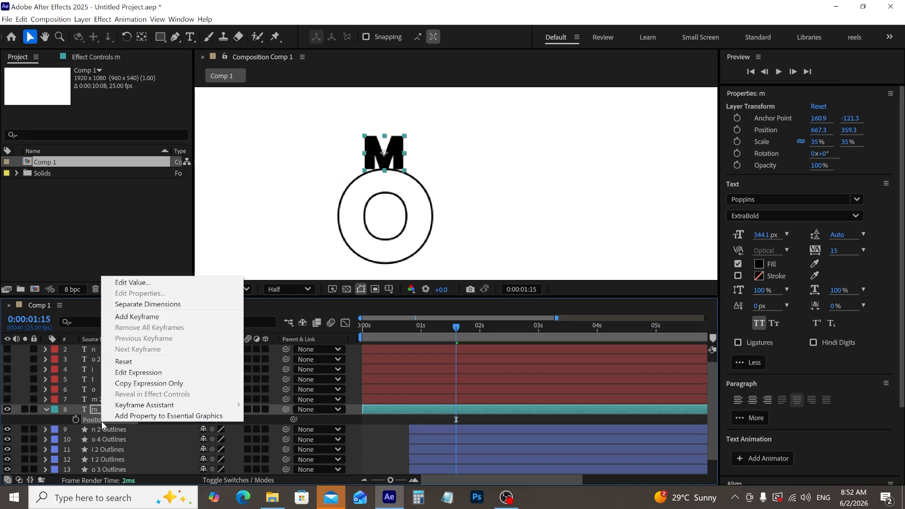
pyautogui.click(169, 304)
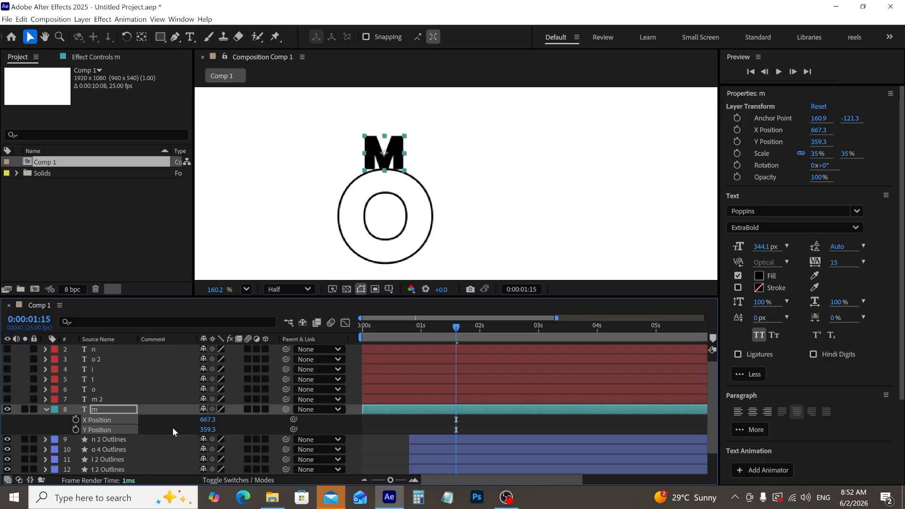
pyautogui.click(76, 430)
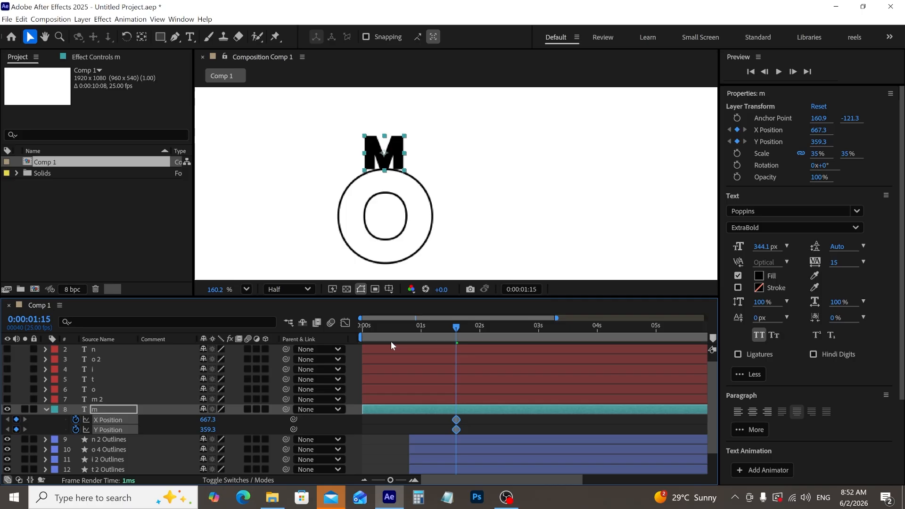
# Step: At 0:00:00:20, set the m layer's Y Position to -85.7 so the M starts above the frame
pyautogui.moveTo(456, 327); pyautogui.dragTo(405, 329)
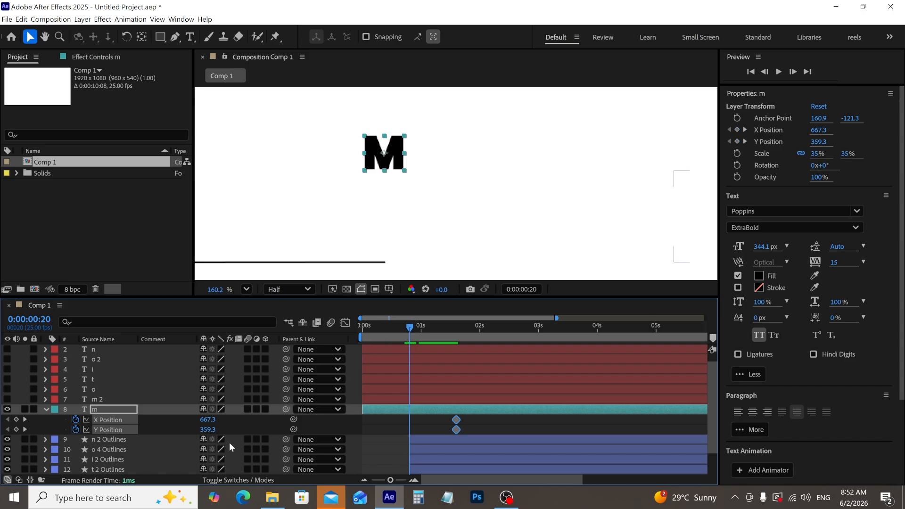
pyautogui.moveTo(203, 433); pyautogui.dragTo(2, 440)
pyautogui.scroll(-3, 446, 249)
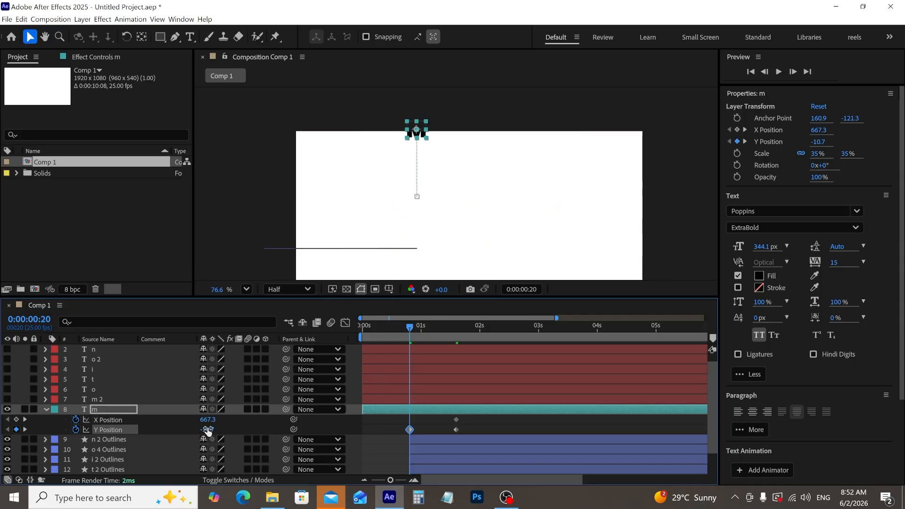
pyautogui.moveTo(208, 429); pyautogui.dragTo(166, 431)
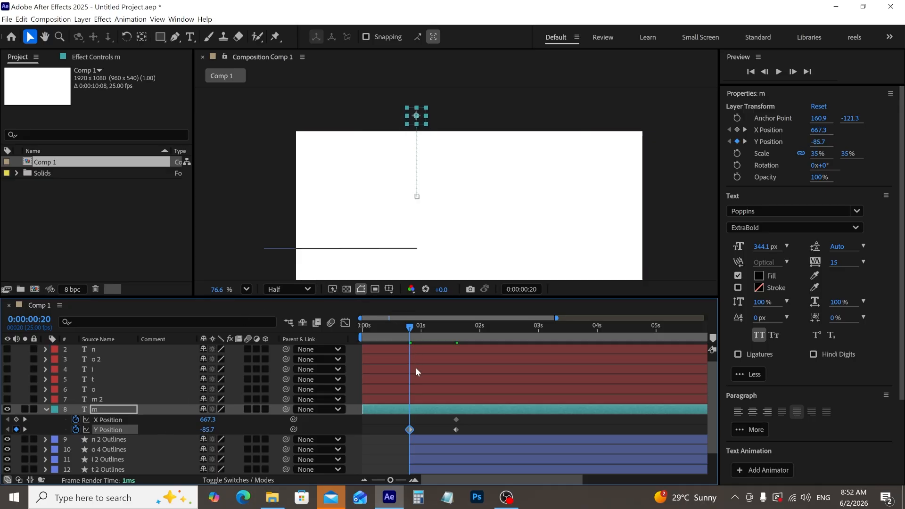
# Step: Keyframe the m layer's X Position to 913.3 over the T at 0:00:02:10 and 1095.3 over the I at 0:00:03:05
pyautogui.scroll(-2, 415, 366)
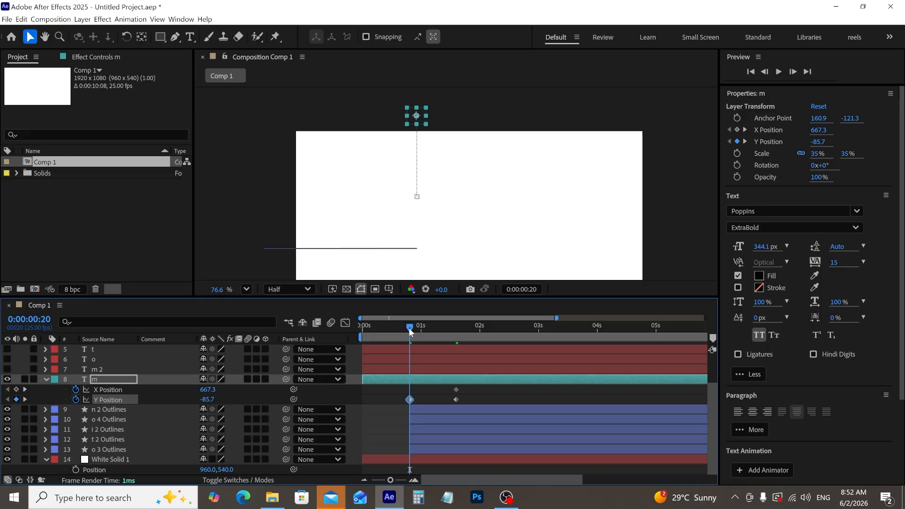
pyautogui.moveTo(409, 327); pyautogui.dragTo(506, 358)
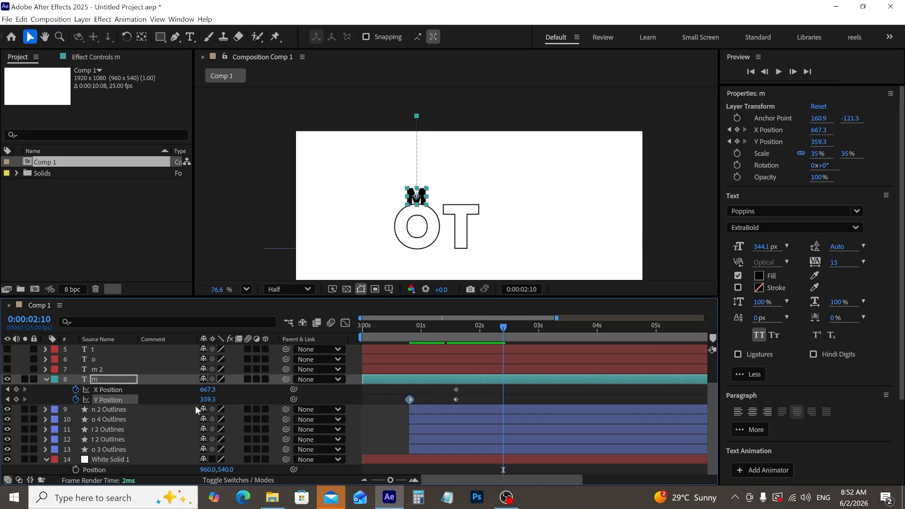
pyautogui.moveTo(211, 390); pyautogui.dragTo(359, 395)
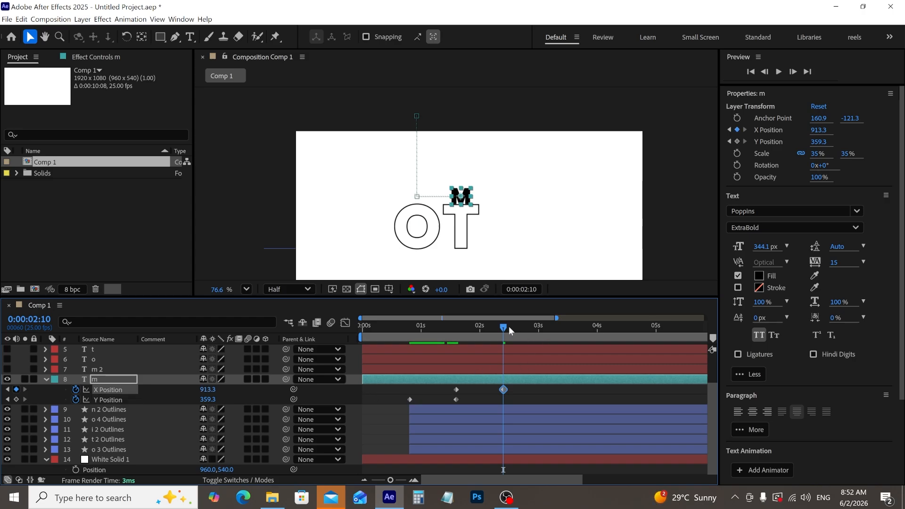
pyautogui.moveTo(507, 325); pyautogui.dragTo(550, 330)
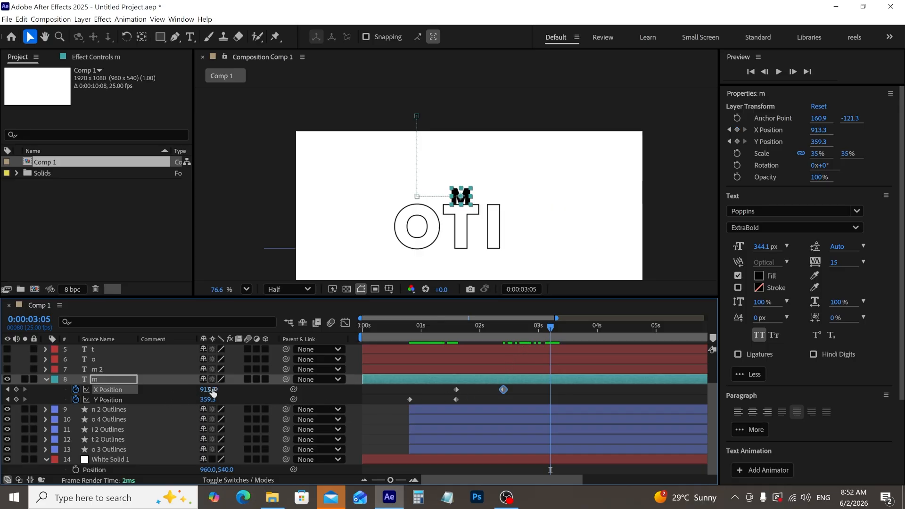
pyautogui.moveTo(208, 389); pyautogui.dragTo(317, 400)
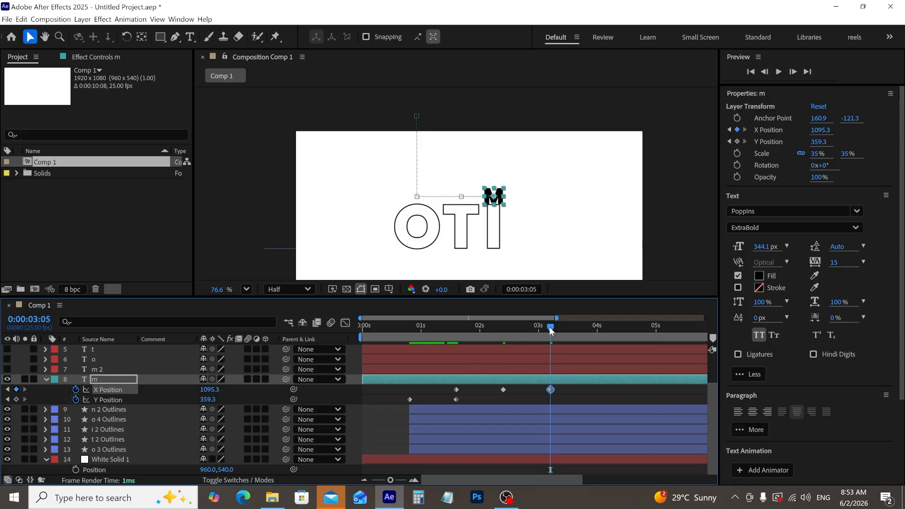
# Step: Keyframe the m layer's X Position to 1285.3 over the second O at 0:00:04:00 and 1543.3 over the N at 0:00:04:22
pyautogui.moveTo(550, 327); pyautogui.dragTo(597, 338)
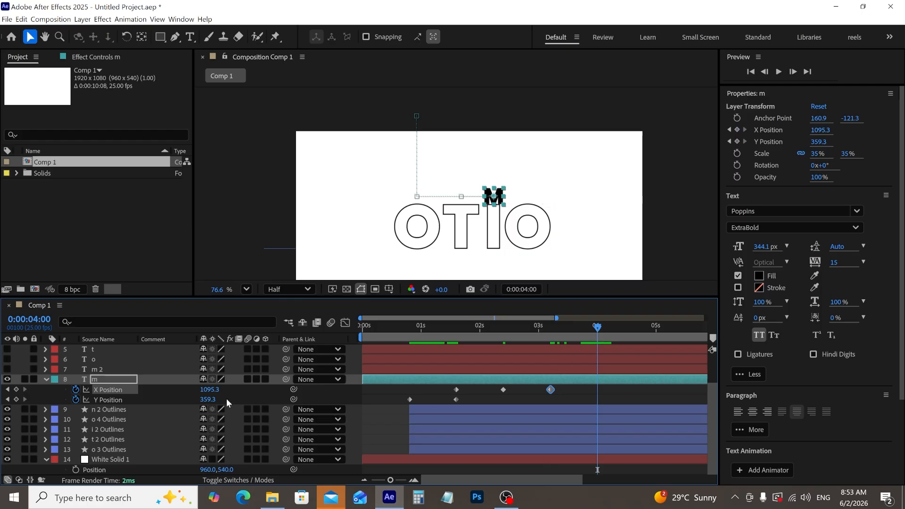
pyautogui.moveTo(210, 389); pyautogui.dragTo(329, 397)
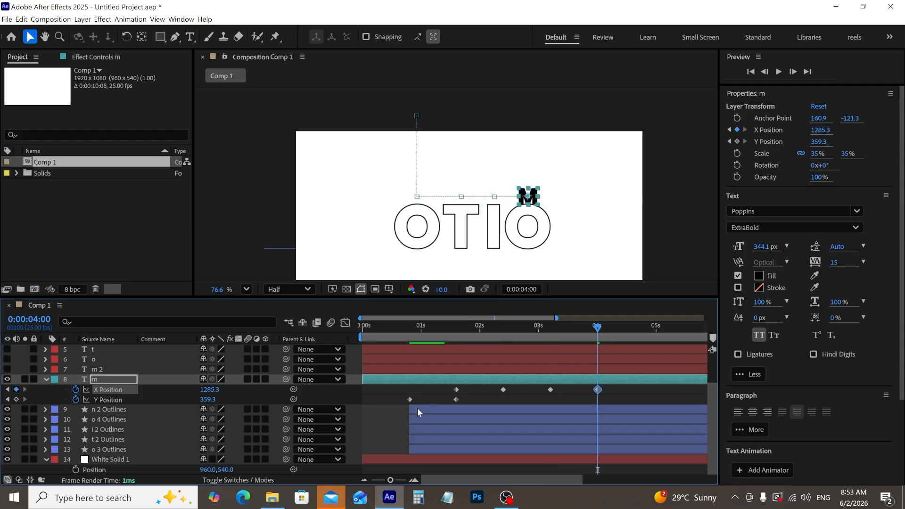
pyautogui.moveTo(600, 331); pyautogui.dragTo(651, 332)
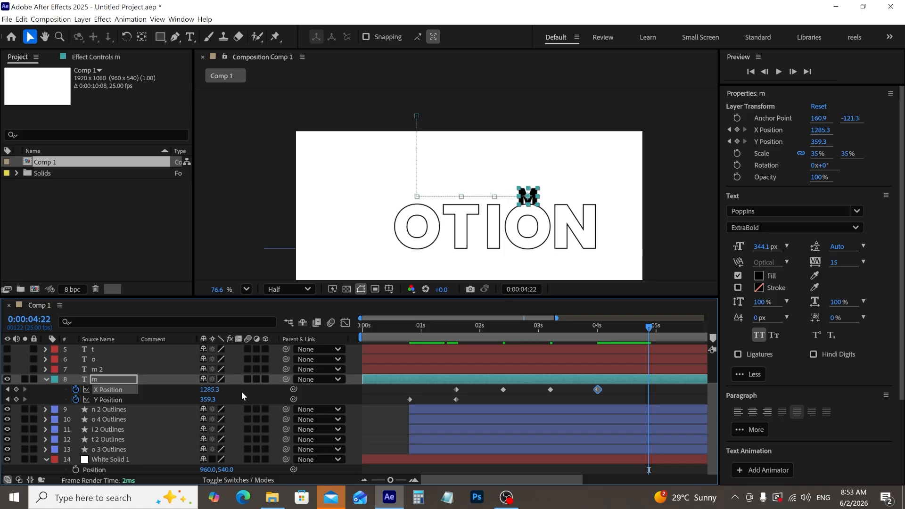
pyautogui.moveTo(211, 390); pyautogui.dragTo(358, 386)
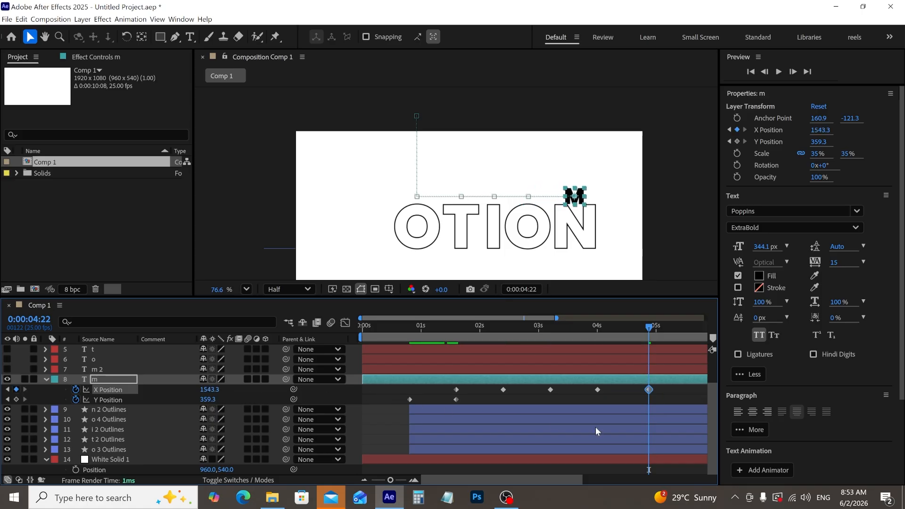
# Step: Go to 0:00:06:10 and show the full-size solid M of the m 2 layer
pyautogui.moveTo(517, 478); pyautogui.dragTo(569, 482)
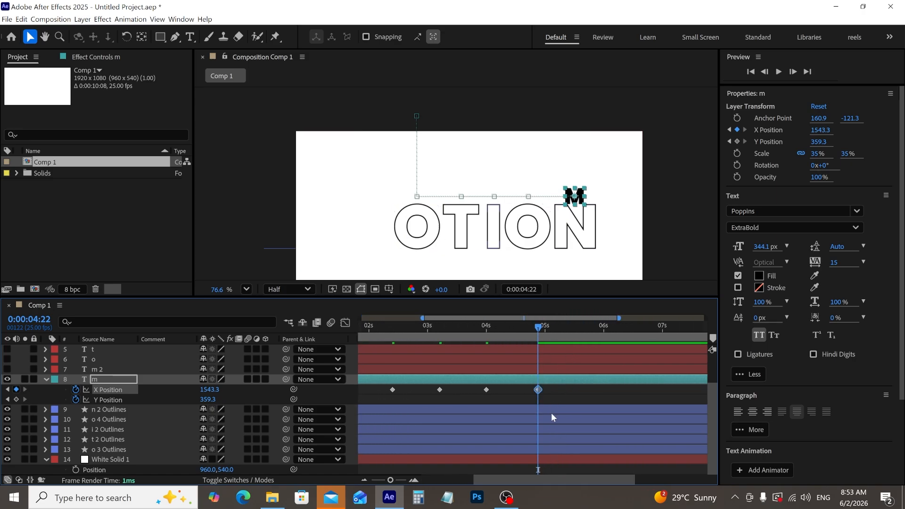
pyautogui.click(413, 480)
pyautogui.click(413, 479)
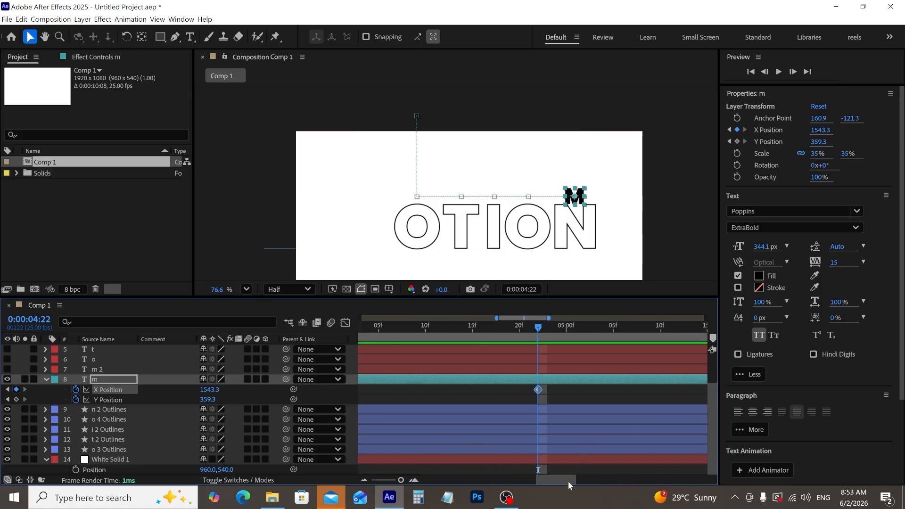
pyautogui.moveTo(568, 482); pyautogui.dragTo(590, 479)
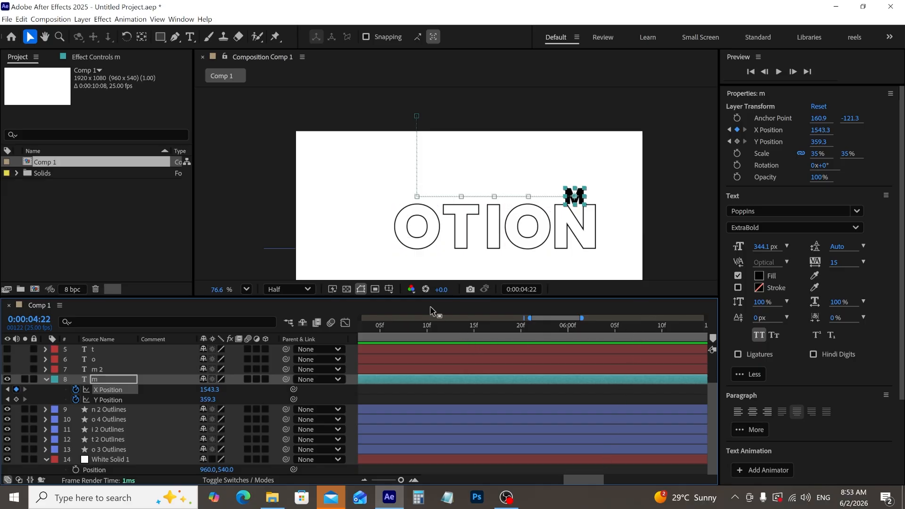
pyautogui.moveTo(456, 328); pyautogui.dragTo(662, 325)
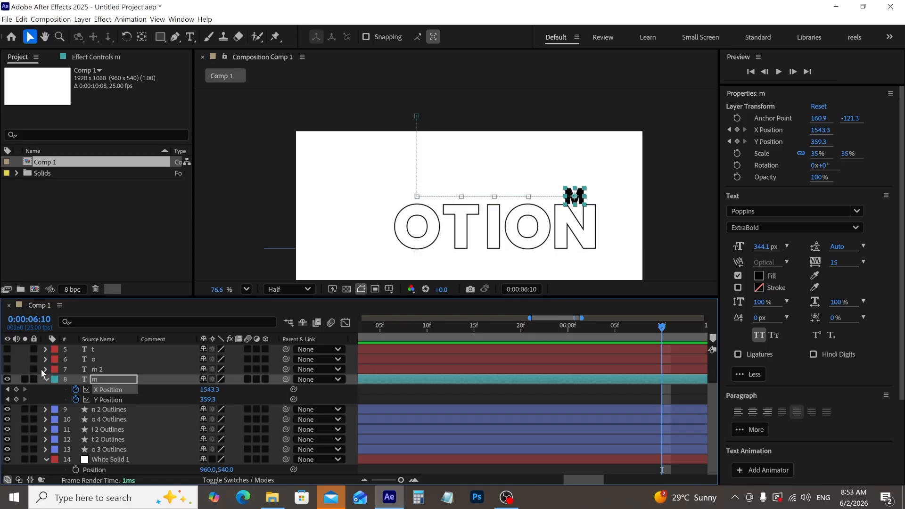
pyautogui.click(7, 369)
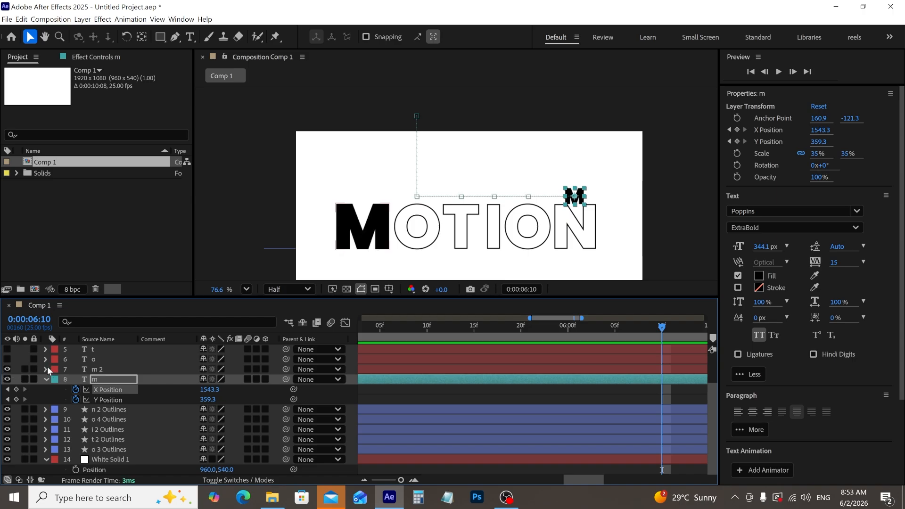
# Step: Separate m 2's Position dimensions, copy its X 369.3 and Y 527.6 onto the m layer at 0:00:06:10, and hide m 2
pyautogui.click(45, 370)
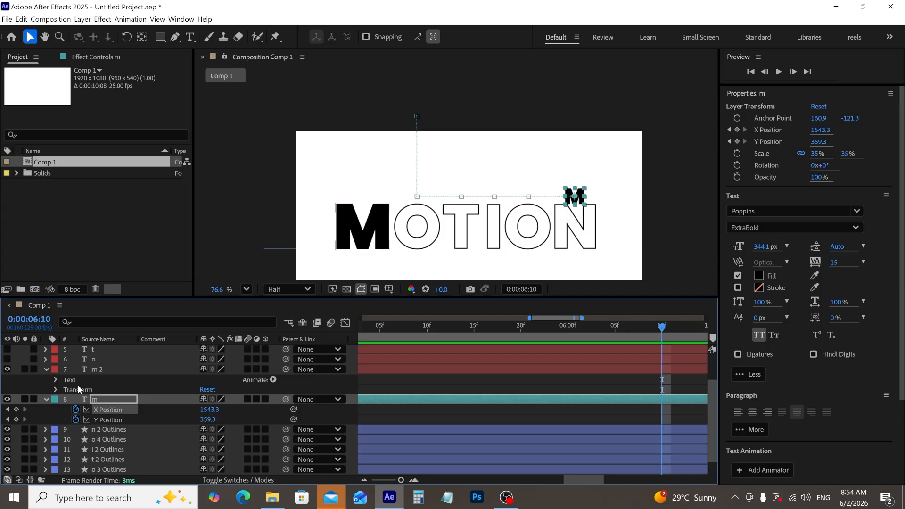
pyautogui.press('u')
pyautogui.press('u')
pyautogui.click(114, 372)
pyautogui.press('p')
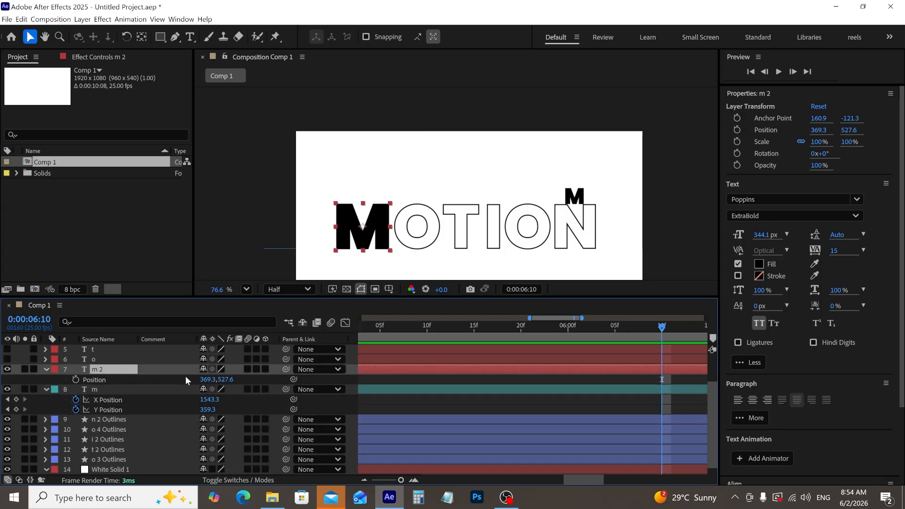
pyautogui.rightClick(94, 380)
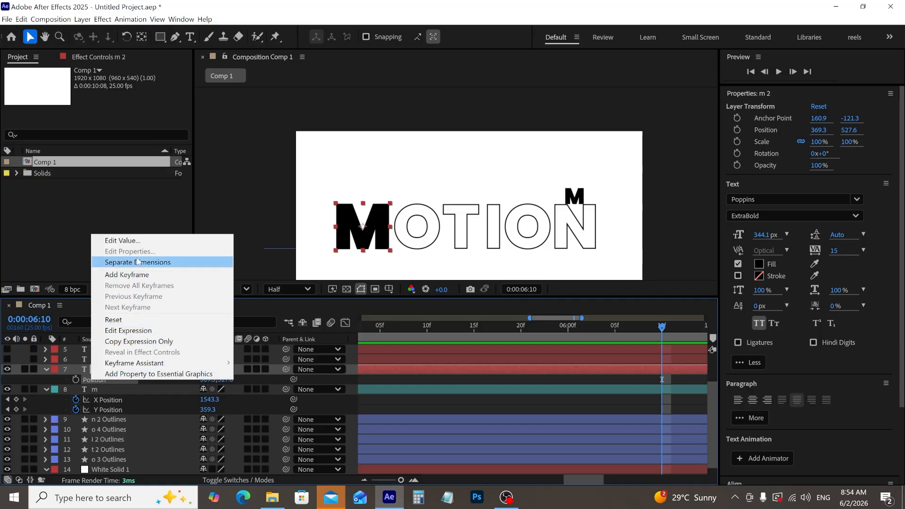
pyautogui.click(138, 262)
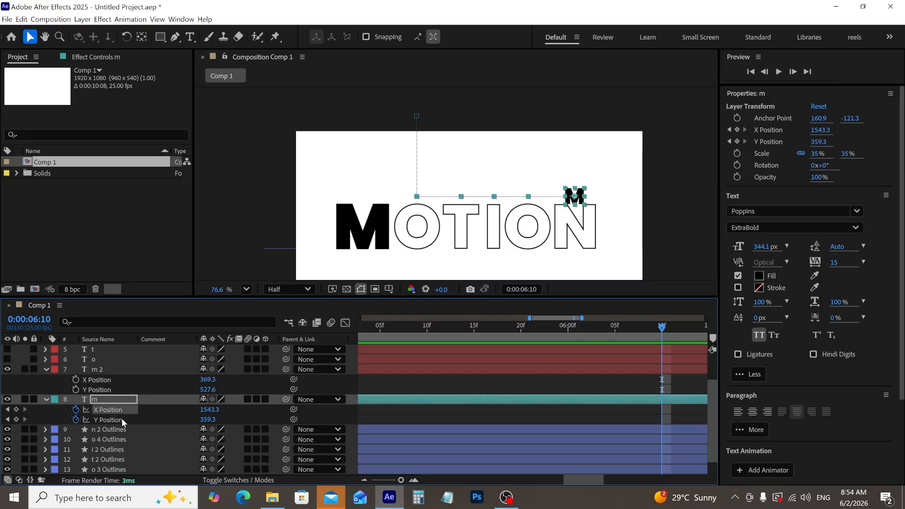
pyautogui.hotkey('ctrl', 'v')
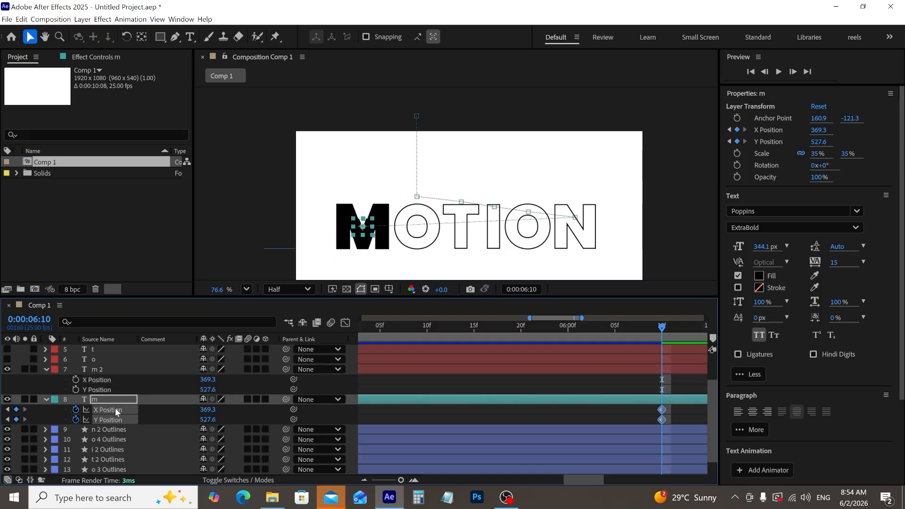
pyautogui.click(7, 370)
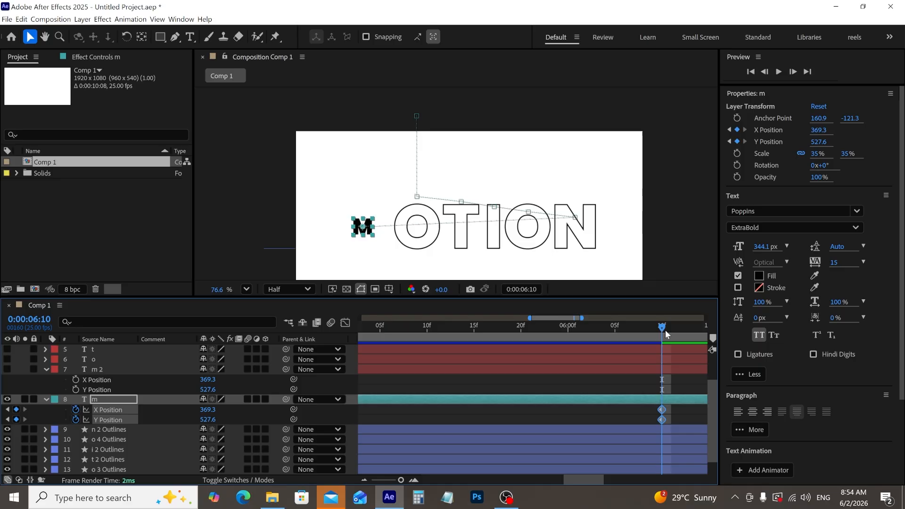
# Step: Keyframe the m layer's Y Position to 360.3 over the T at 0:00:02:10 and 368.8 over the I at 0:00:03:05
pyautogui.moveTo(665, 330); pyautogui.dragTo(512, 355)
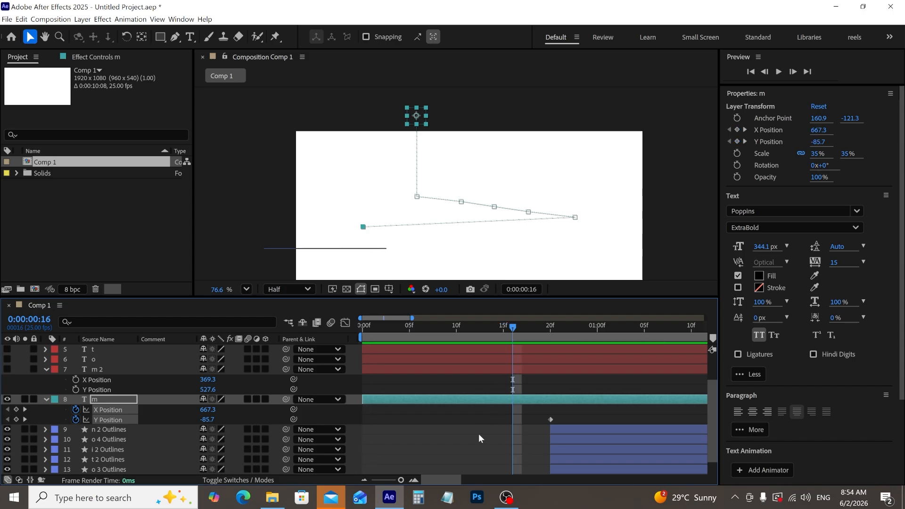
pyautogui.moveTo(448, 479); pyautogui.dragTo(463, 479)
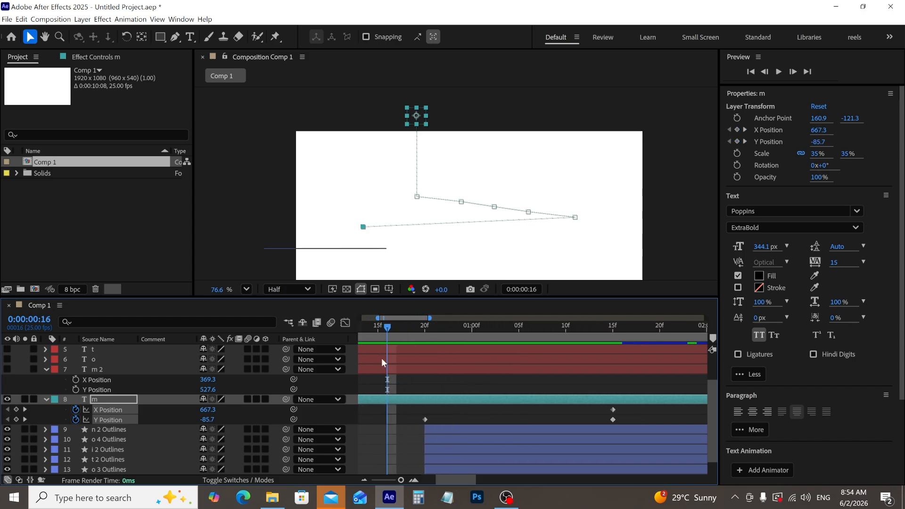
pyautogui.moveTo(387, 327); pyautogui.dragTo(613, 351)
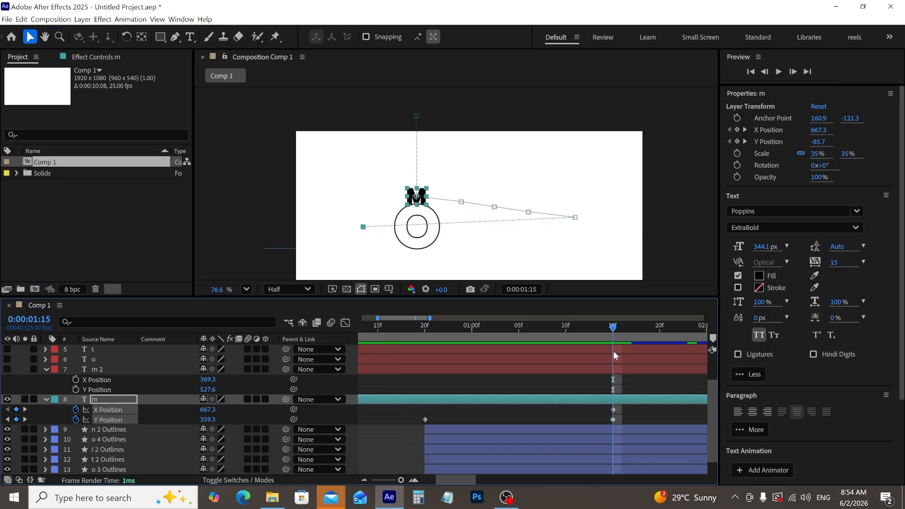
pyautogui.moveTo(456, 482); pyautogui.dragTo(492, 478)
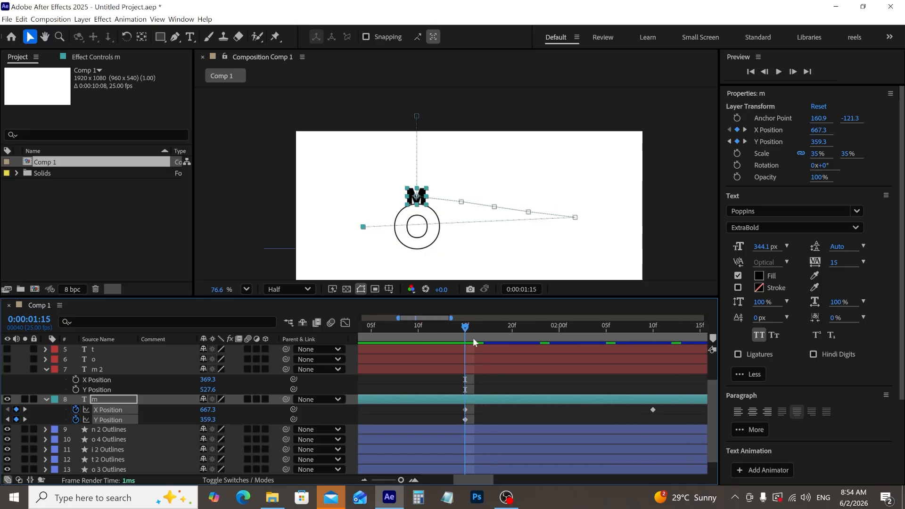
pyautogui.moveTo(468, 329); pyautogui.dragTo(652, 343)
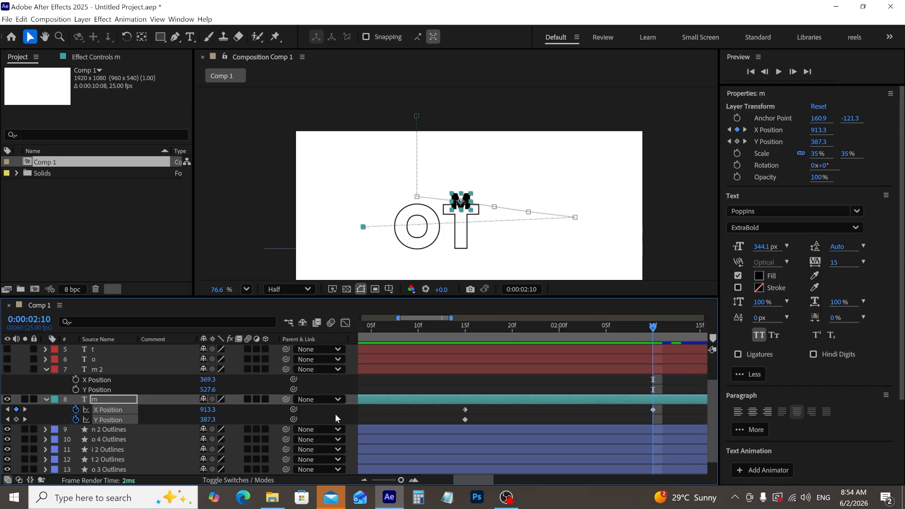
pyautogui.moveTo(210, 423); pyautogui.dragTo(199, 424)
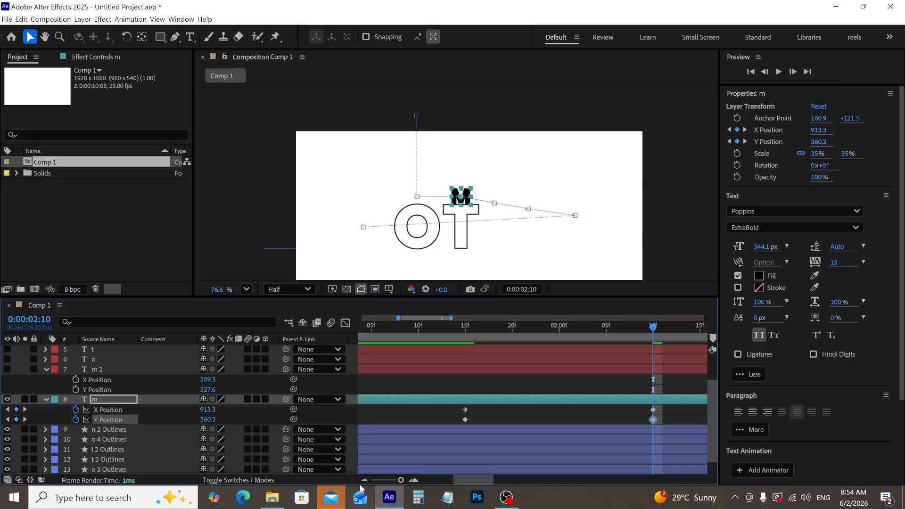
pyautogui.moveTo(475, 480); pyautogui.dragTo(514, 479)
pyautogui.moveTo(478, 330); pyautogui.dragTo(508, 330)
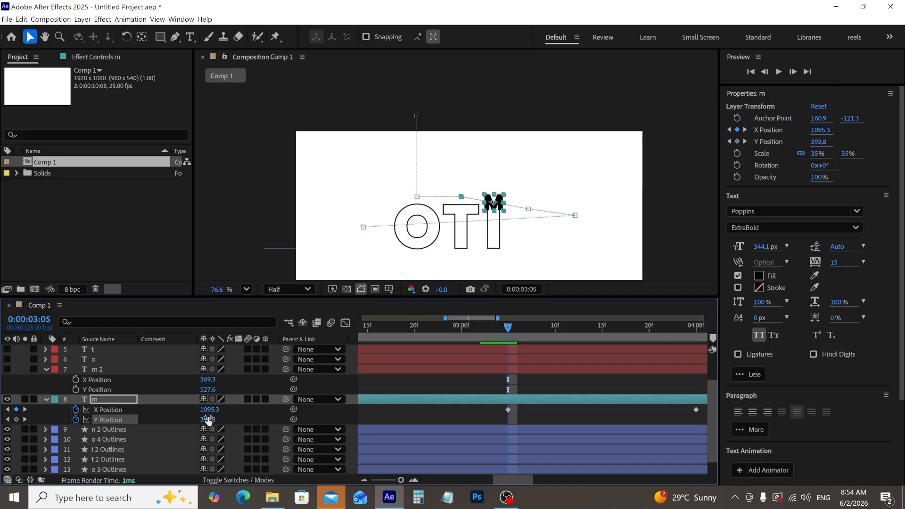
pyautogui.moveTo(208, 419)
pyautogui.mouseDown()
pyautogui.moveTo(219, 422)
pyautogui.moveTo(186, 422)
pyautogui.moveTo(205, 424)
pyautogui.mouseUp()
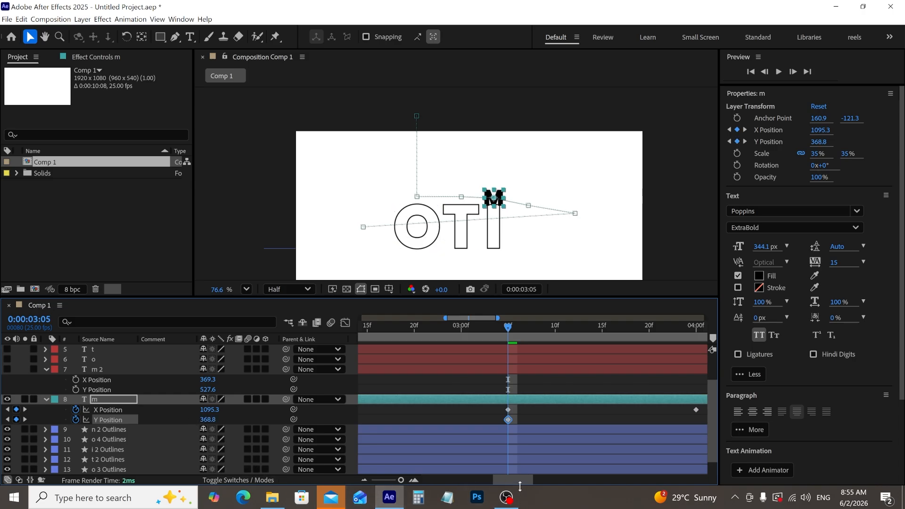
# Step: Keyframe the m layer's Y Position to 359.5 over the second O at 0:00:04:00 and 359.2 over the N at 0:00:04:22
pyautogui.moveTo(521, 481); pyautogui.dragTo(537, 484)
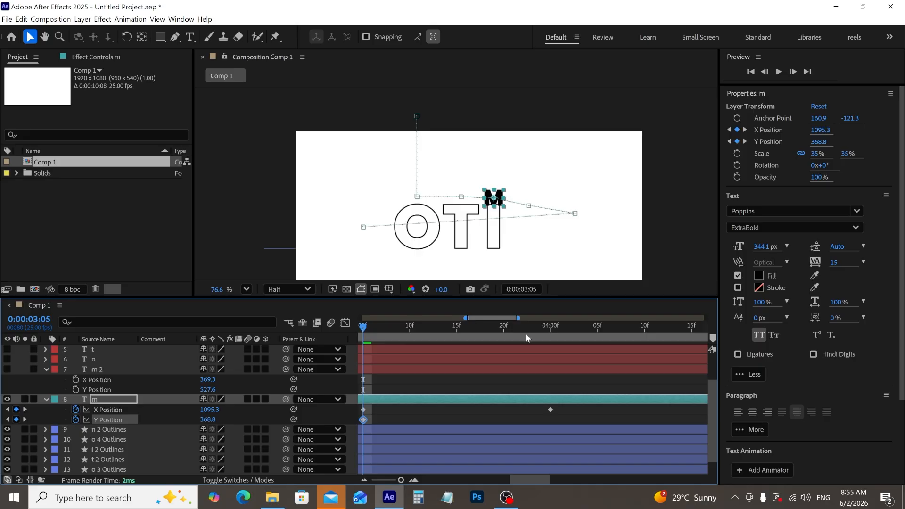
pyautogui.moveTo(526, 334); pyautogui.dragTo(548, 333)
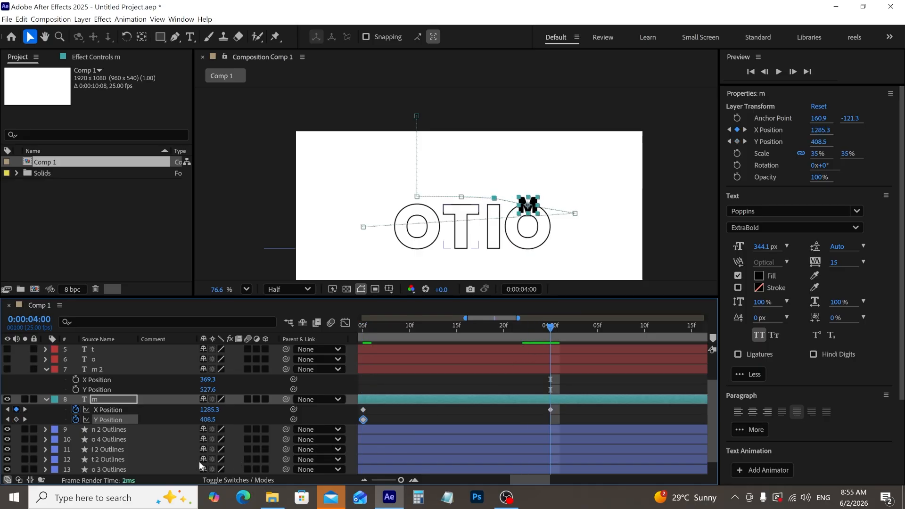
pyautogui.moveTo(205, 421); pyautogui.dragTo(182, 423)
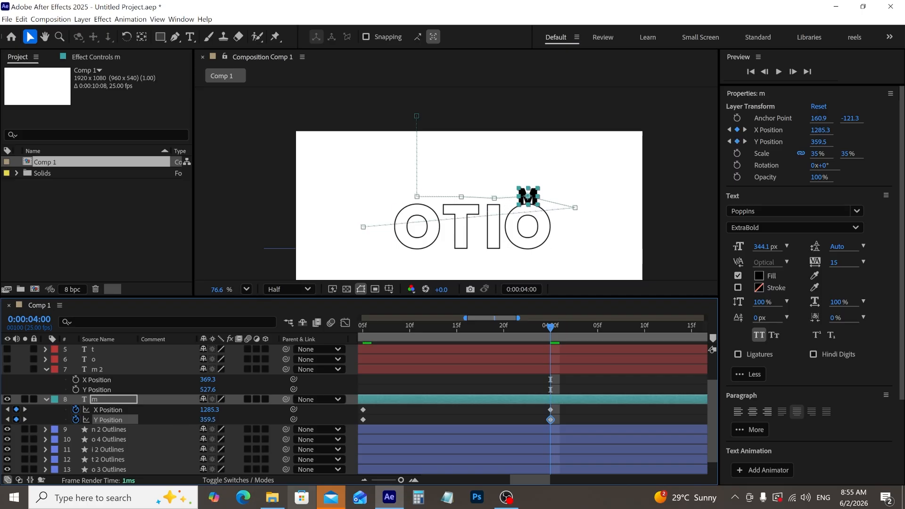
pyautogui.moveTo(515, 479); pyautogui.dragTo(541, 476)
pyautogui.moveTo(498, 332); pyautogui.dragTo(530, 331)
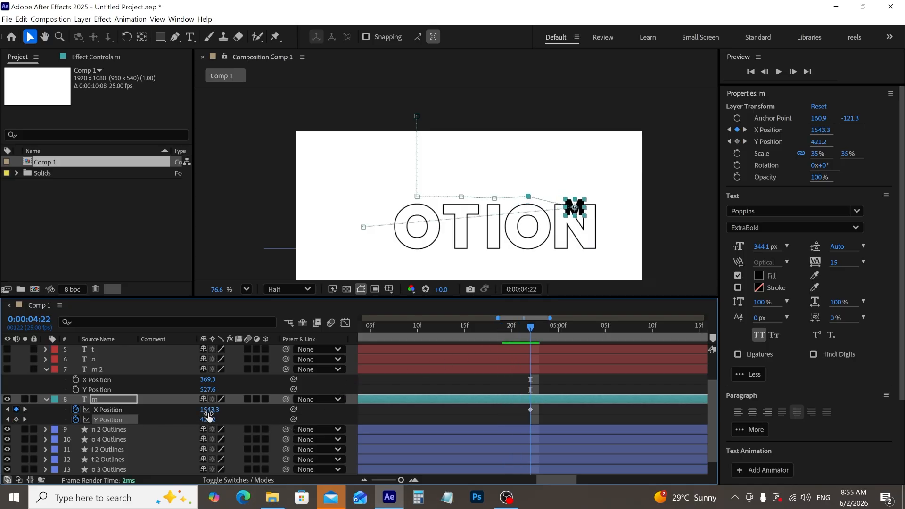
pyautogui.moveTo(208, 420); pyautogui.dragTo(175, 426)
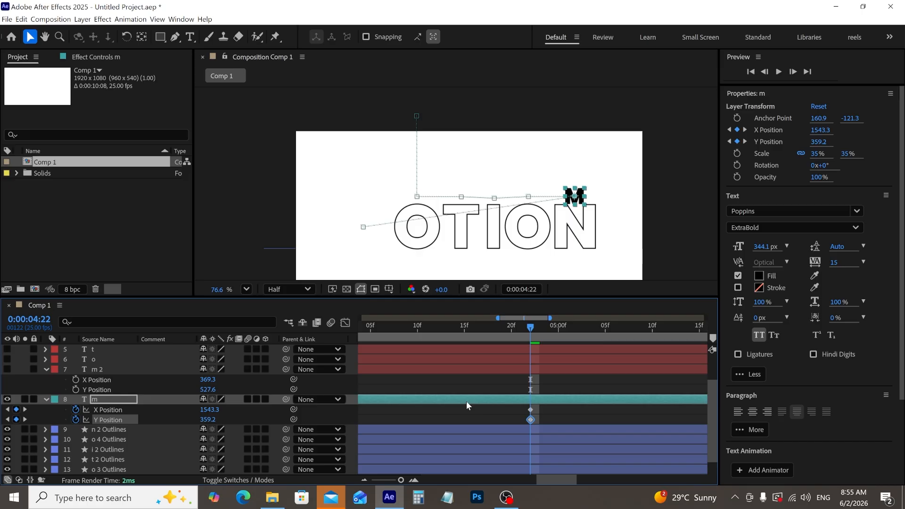
# Step: Examine the m layer's X and Y Position keyframes along the timeline from 0:00:01:15 over the O to 0:00:06:10
pyautogui.moveTo(531, 328); pyautogui.dragTo(663, 377)
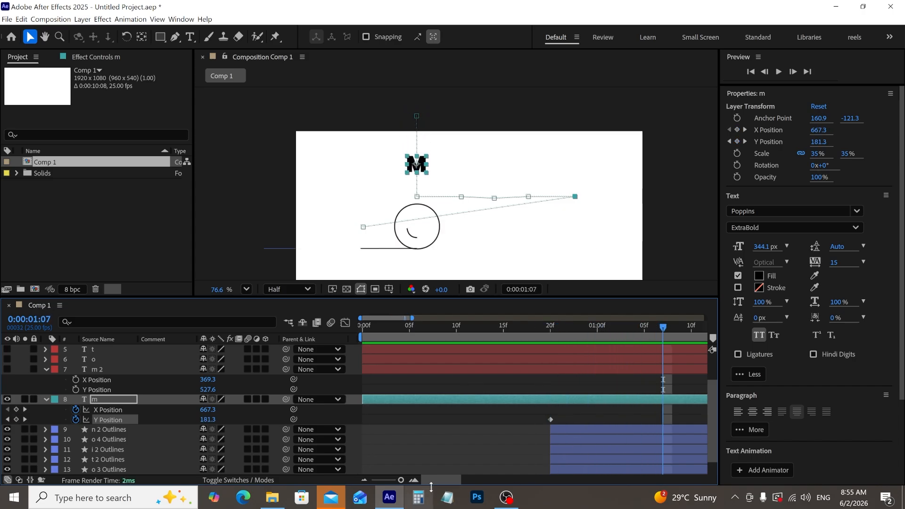
pyautogui.moveTo(445, 481)
pyautogui.mouseDown()
pyautogui.moveTo(463, 483)
pyautogui.moveTo(452, 481)
pyautogui.mouseUp()
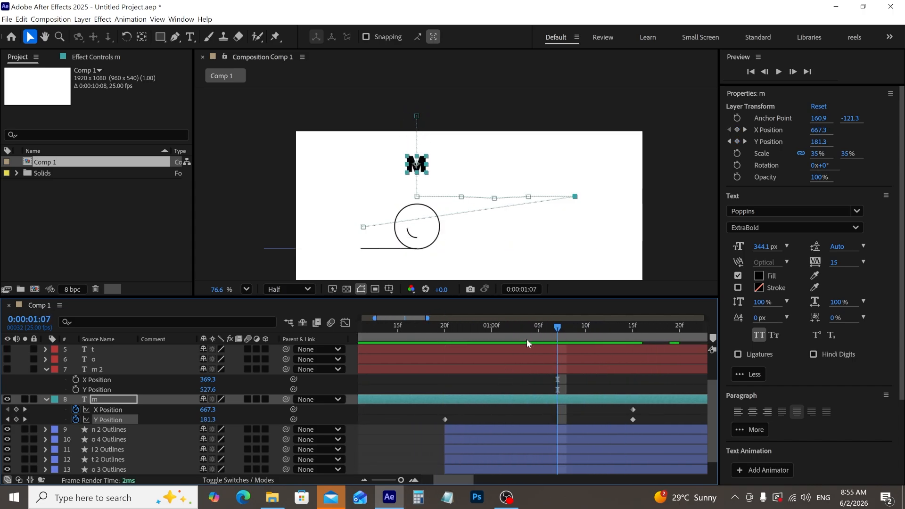
pyautogui.moveTo(555, 330); pyautogui.dragTo(627, 355)
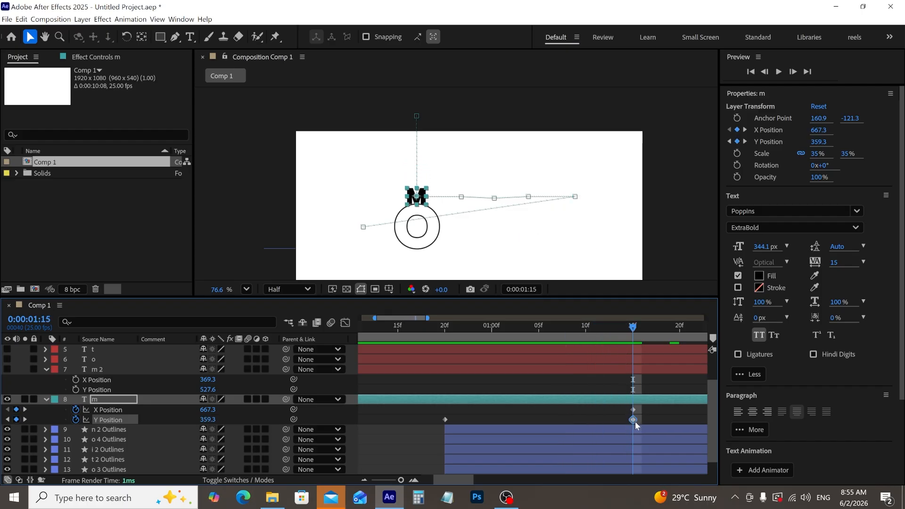
pyautogui.moveTo(436, 483); pyautogui.dragTo(487, 477)
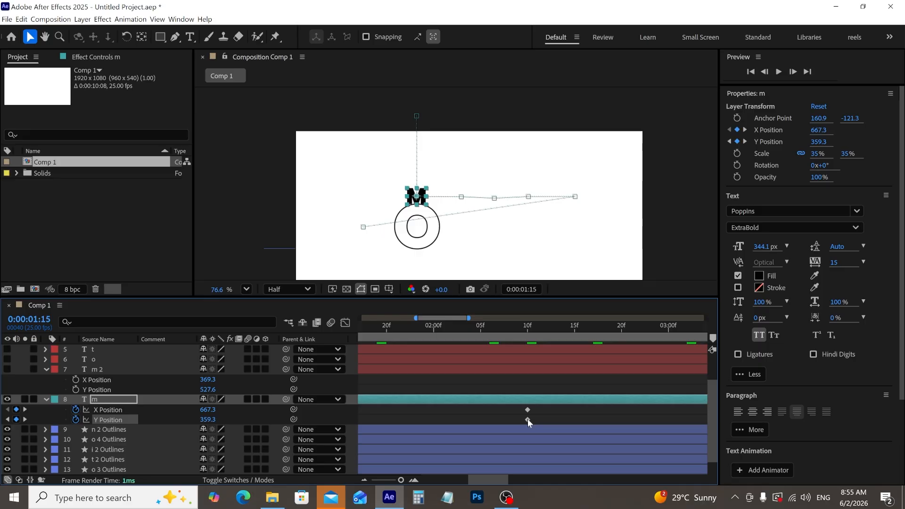
pyautogui.moveTo(496, 479); pyautogui.dragTo(522, 475)
pyautogui.click(502, 420)
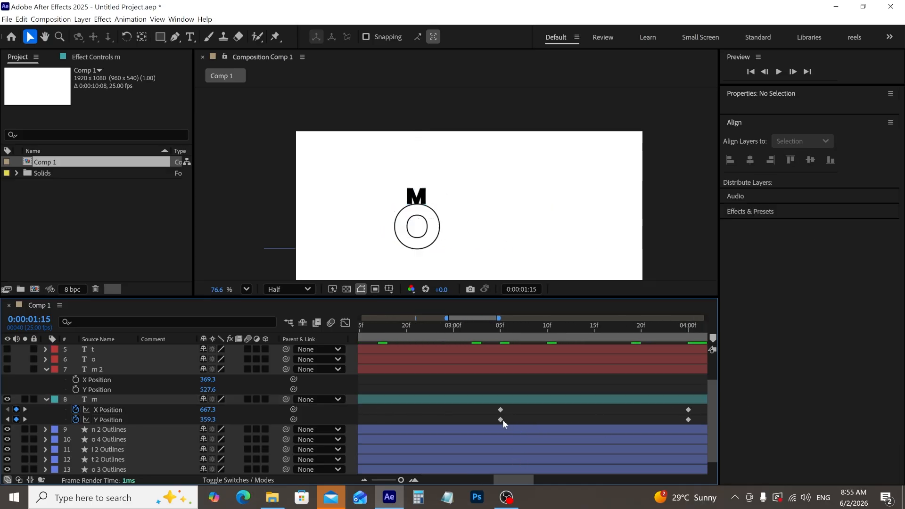
pyautogui.click(501, 419)
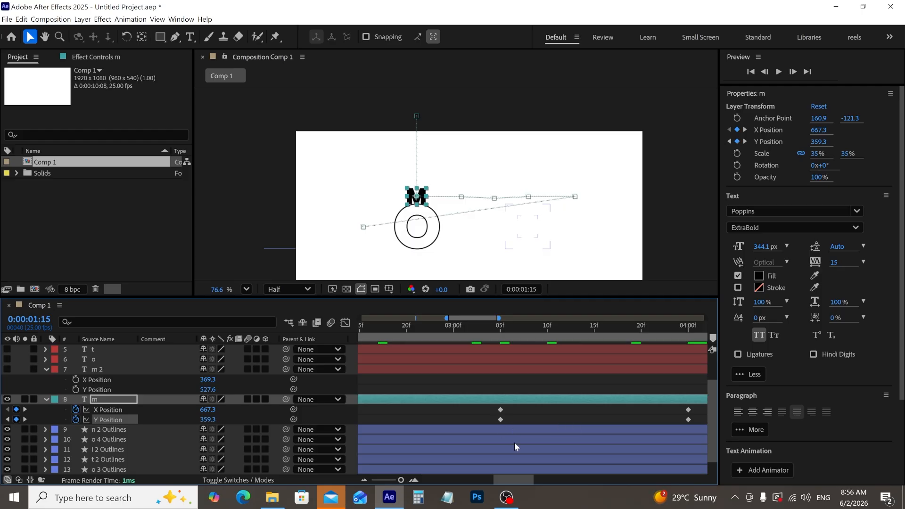
pyautogui.moveTo(515, 480); pyautogui.dragTo(529, 480)
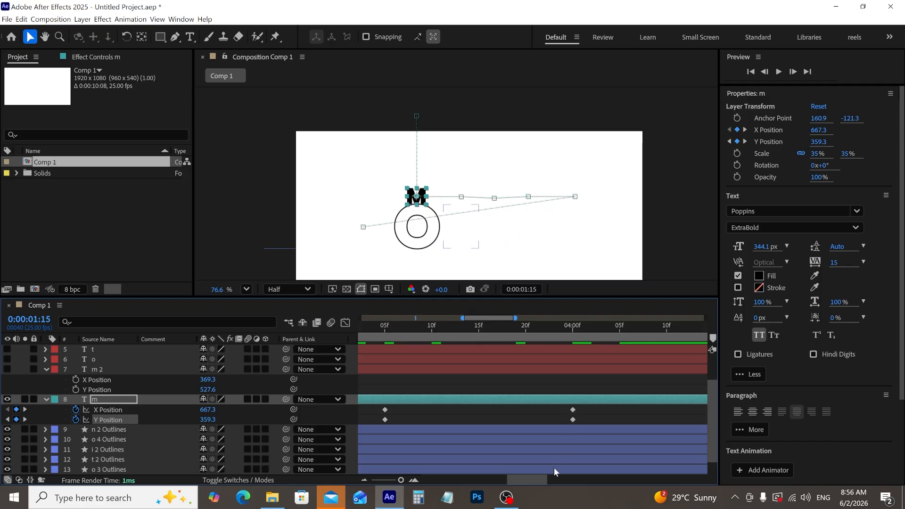
pyautogui.moveTo(537, 480); pyautogui.dragTo(559, 481)
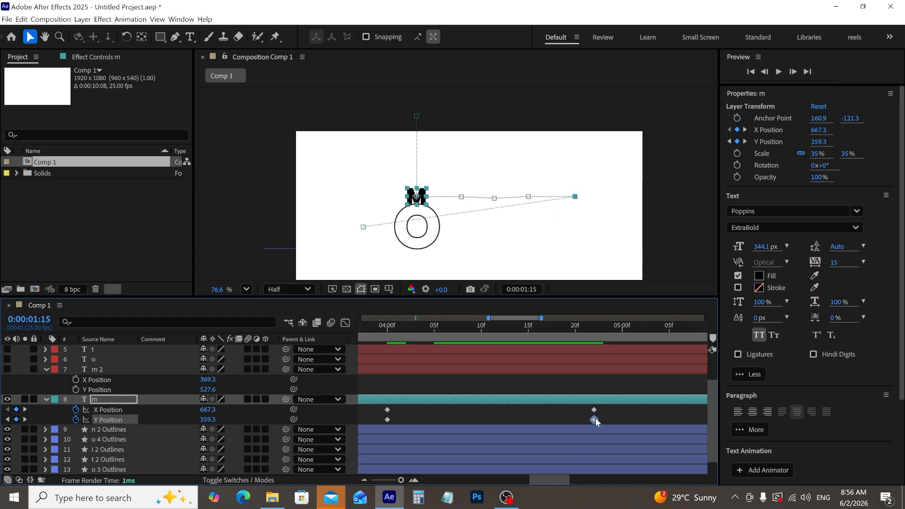
pyautogui.click(581, 451)
pyautogui.moveTo(555, 480); pyautogui.dragTo(609, 476)
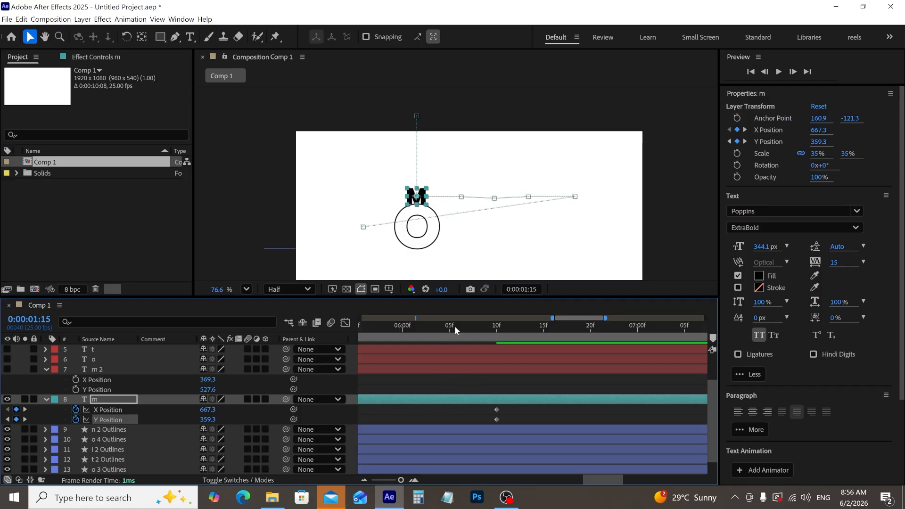
# Step: Play the animation from the start of the composition to check how the small M crosses the letters
pyautogui.moveTo(454, 326); pyautogui.dragTo(197, 338)
pyautogui.press('space')
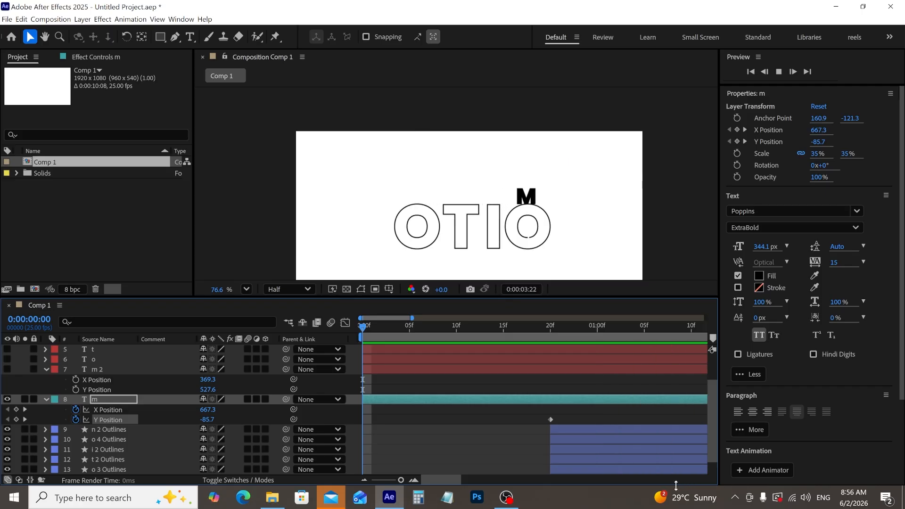
pyautogui.press('space')
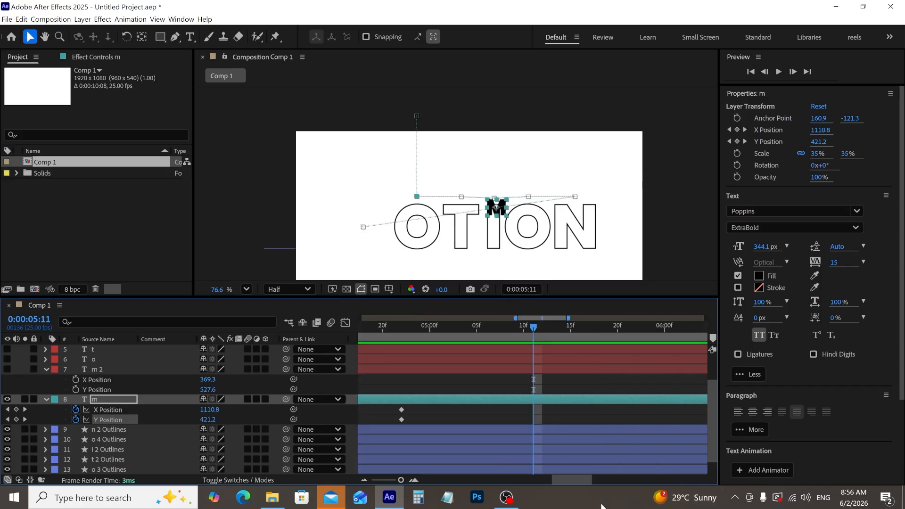
# Step: Keyframe the m layer's Y Position to 120.8 at 0:00:02:00, between the O and the T, and copy that value
pyautogui.moveTo(532, 329); pyautogui.dragTo(208, 384)
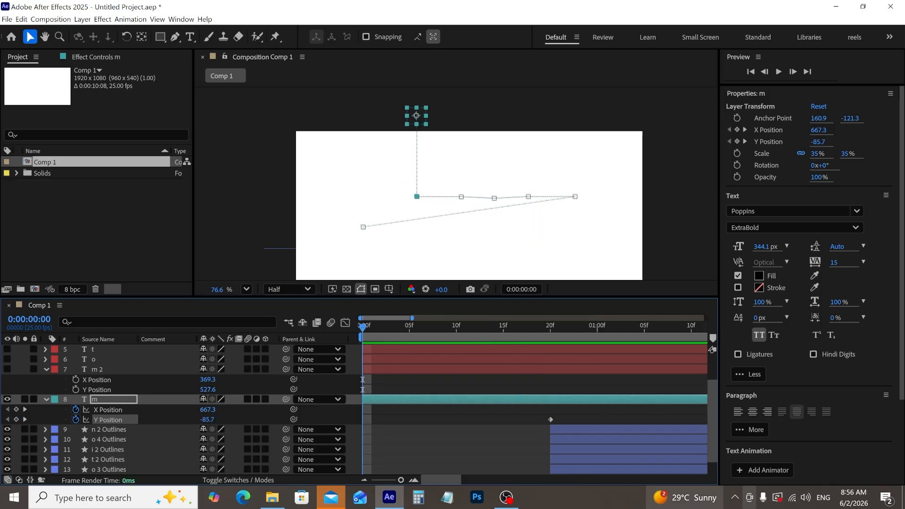
pyautogui.click(364, 480)
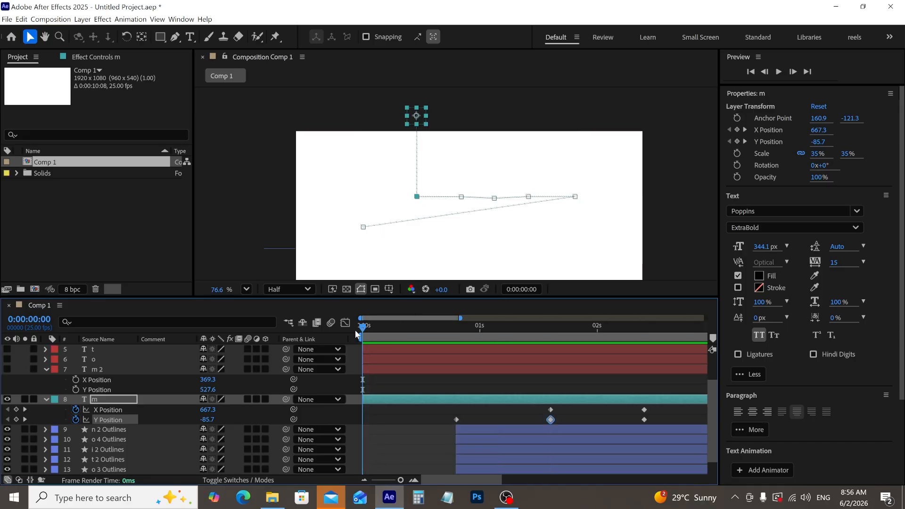
pyautogui.moveTo(365, 328); pyautogui.dragTo(598, 368)
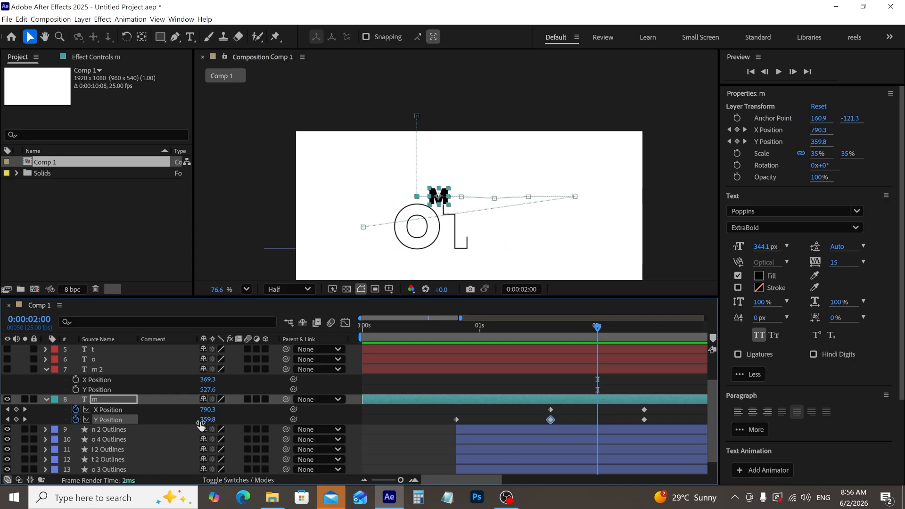
pyautogui.moveTo(206, 419); pyautogui.dragTo(98, 434)
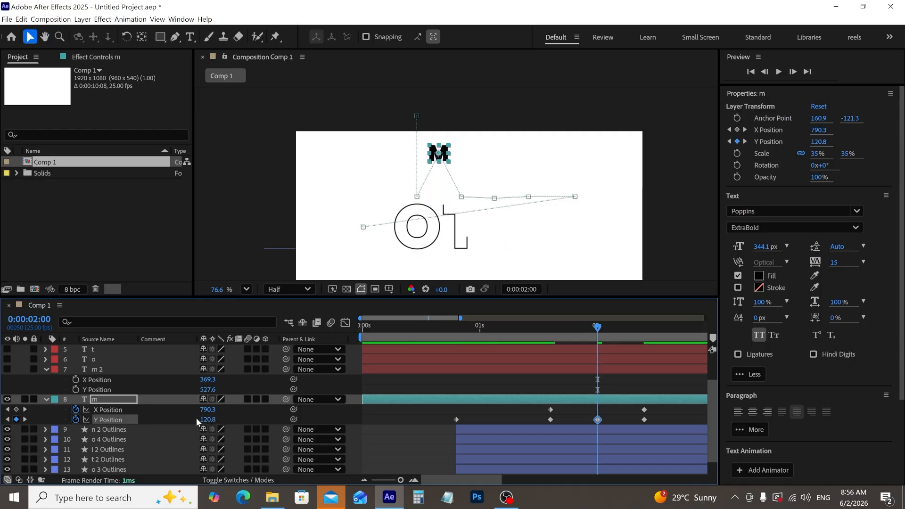
pyautogui.click(207, 419)
# Step: Keyframe the m layer's Y Position to the copied 120.8 at 0:00:02:20, between the T and the I
pyautogui.moveTo(479, 482); pyautogui.dragTo(521, 485)
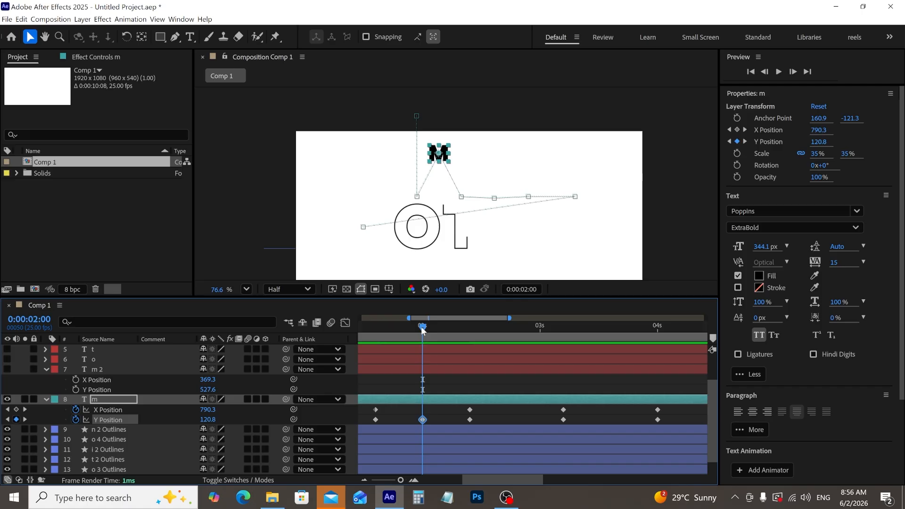
pyautogui.moveTo(445, 339); pyautogui.dragTo(517, 351)
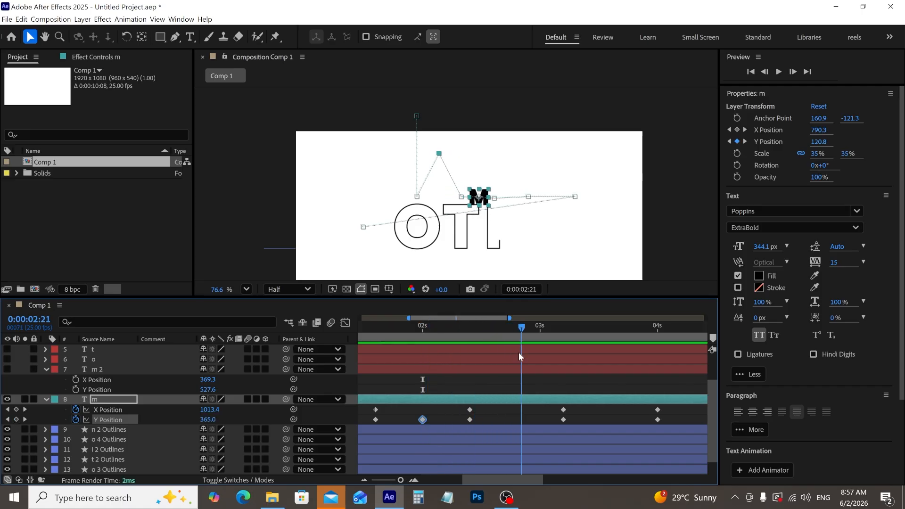
pyautogui.click(208, 419)
pyautogui.hotkey('ctrl', 'v')
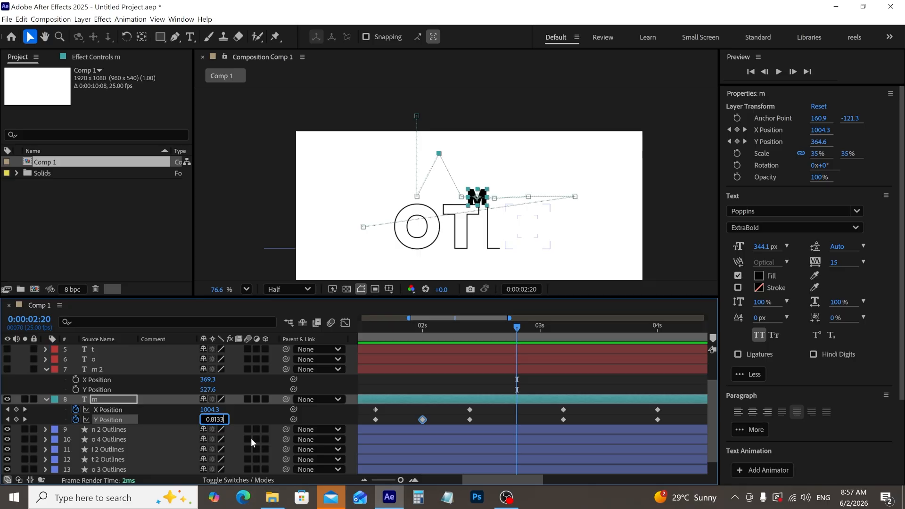
pyautogui.press('Return')
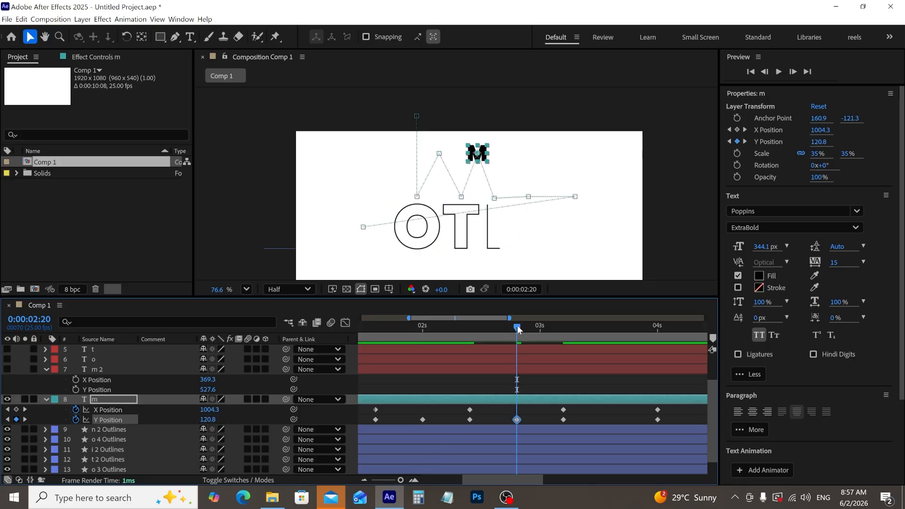
# Step: Keyframe the m layer's Y Position to 120.8 at 0:00:03:15, between the I and the second O
pyautogui.moveTo(518, 329); pyautogui.dragTo(610, 346)
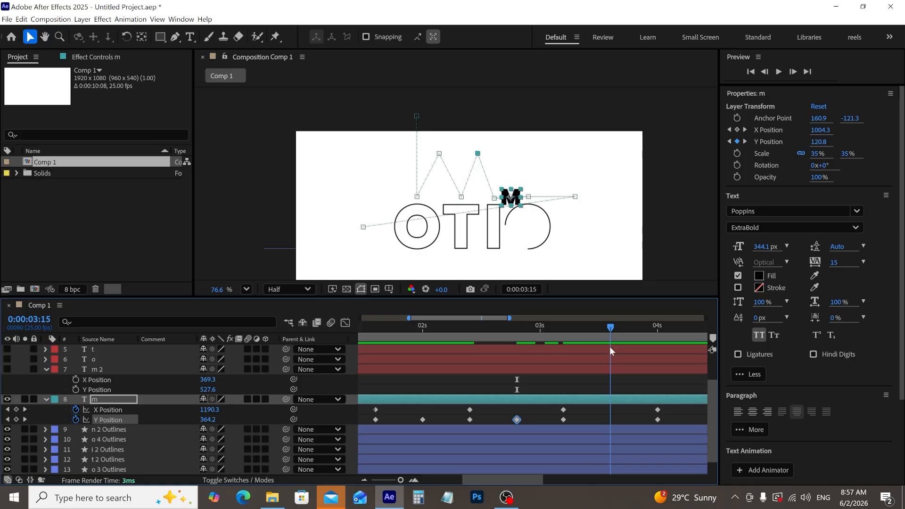
pyautogui.click(215, 420)
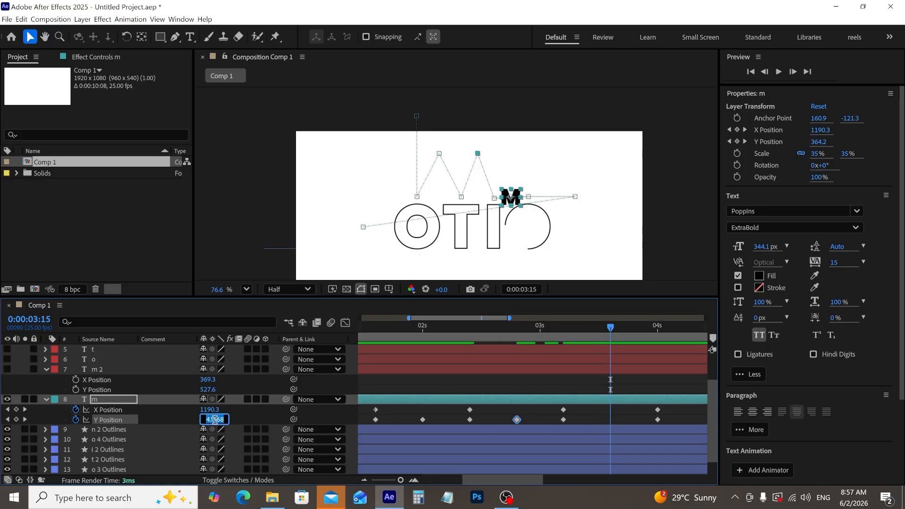
pyautogui.write('120.8')
pyautogui.press('Return')
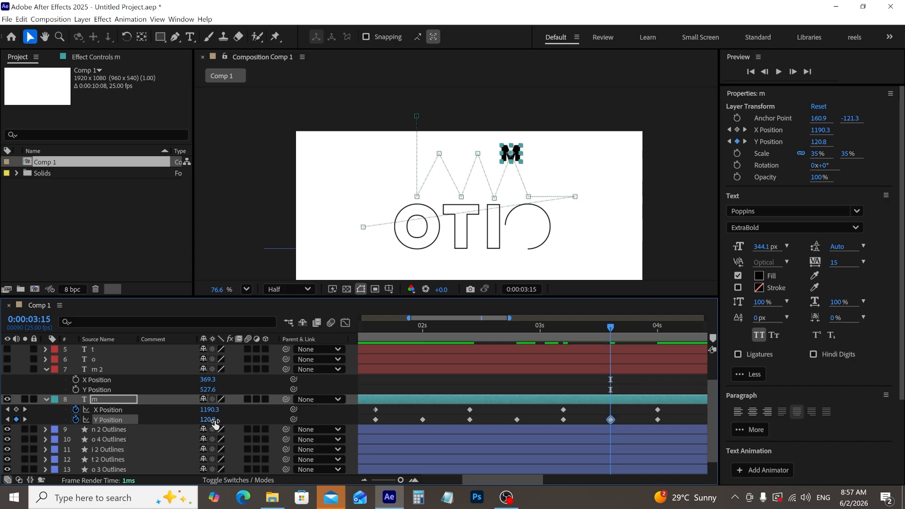
# Step: Keyframe the m layer's Y Position to 120.8 at 0:00:04:11, between the second O and the N
pyautogui.moveTo(491, 480); pyautogui.dragTo(541, 484)
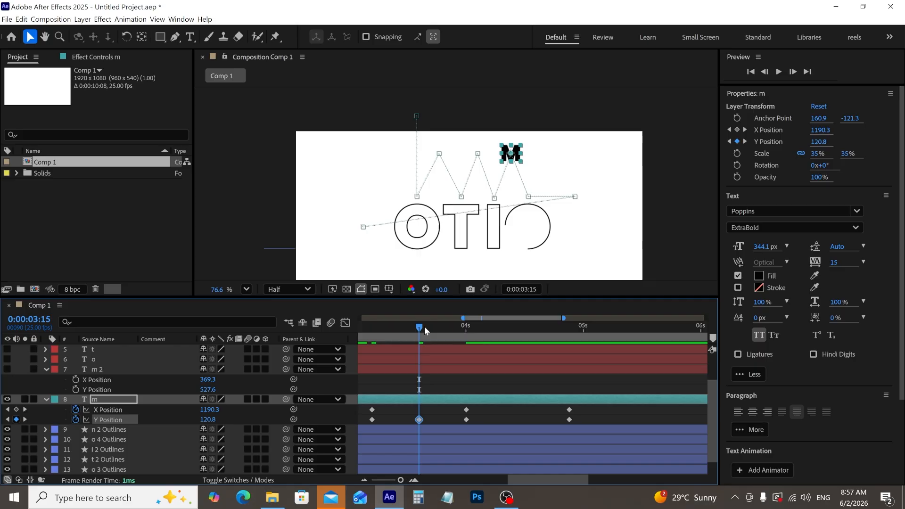
pyautogui.moveTo(425, 326); pyautogui.dragTo(519, 350)
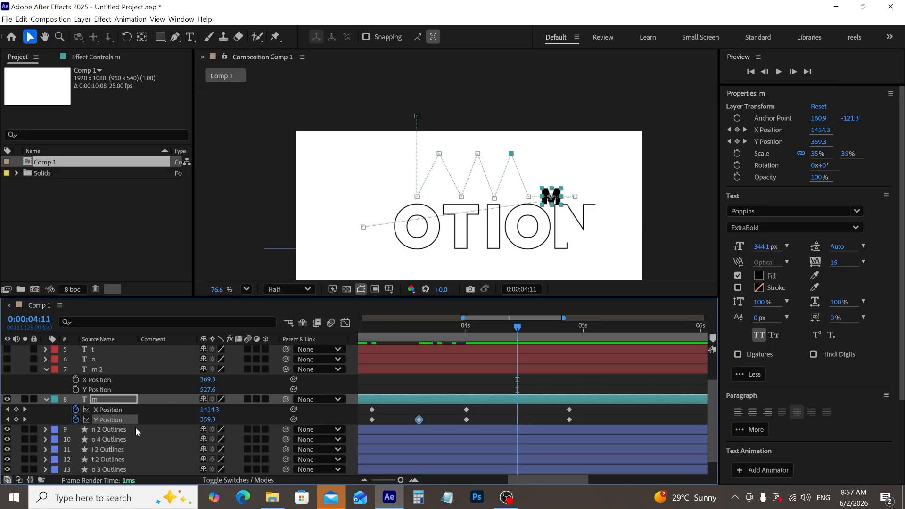
pyautogui.click(208, 419)
pyautogui.write('0.8133')
pyautogui.press('Return')
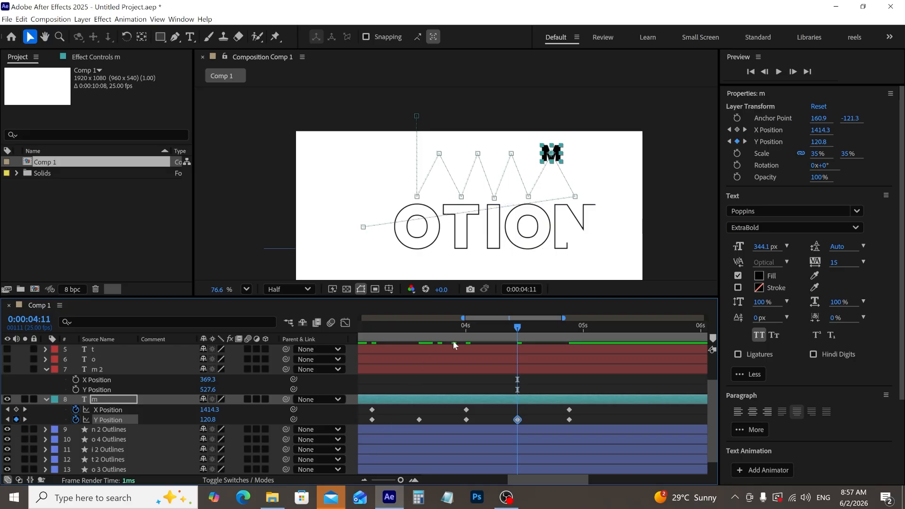
# Step: Raise the small M above the word at 0:00:05:16, keyframing its position at about X 947.1, Y 128.6
pyautogui.moveTo(517, 327); pyautogui.dragTo(663, 328)
pyautogui.moveTo(556, 481); pyautogui.dragTo(580, 479)
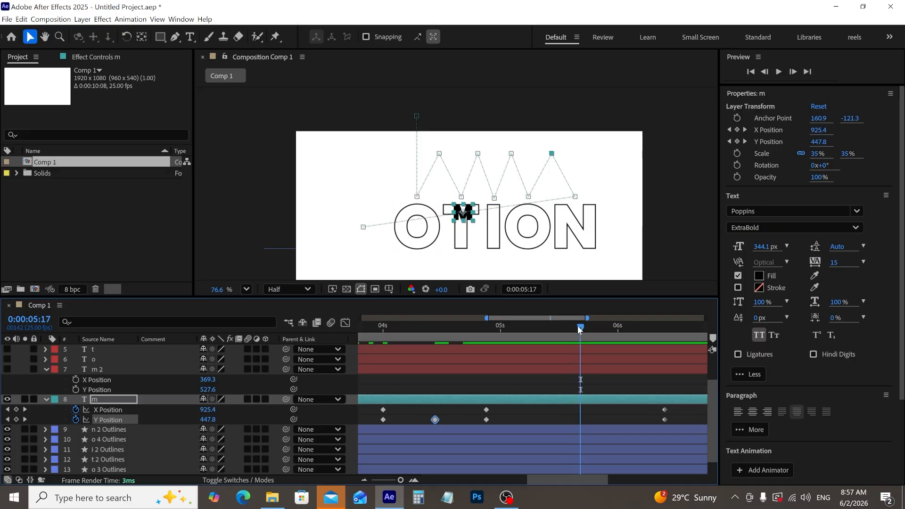
pyautogui.moveTo(578, 327); pyautogui.dragTo(573, 326)
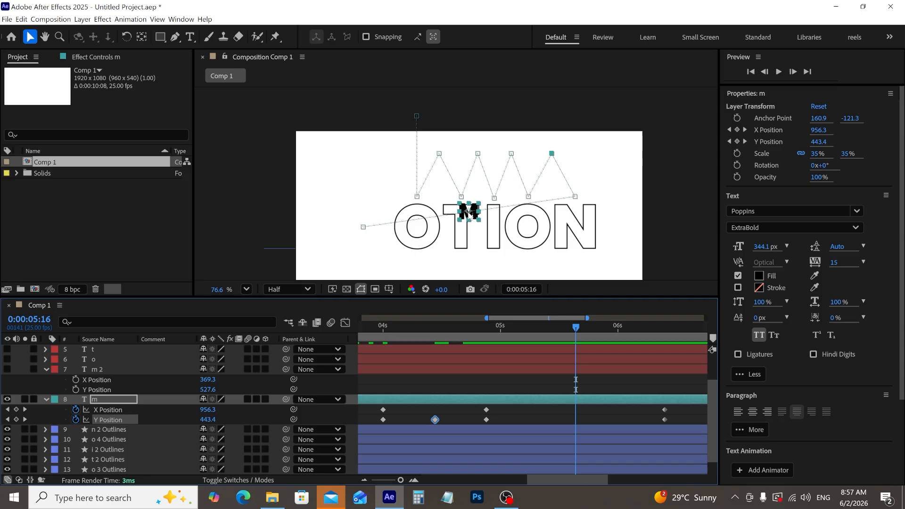
pyautogui.moveTo(468, 212); pyautogui.dragTo(466, 156)
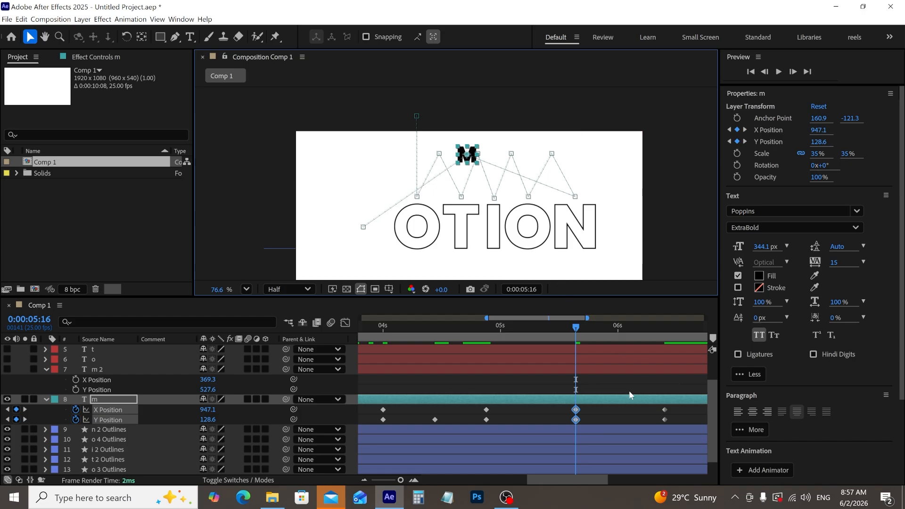
# Step: Apply Easy Ease to all of the m layer's Y Position keyframes
pyautogui.click(698, 411)
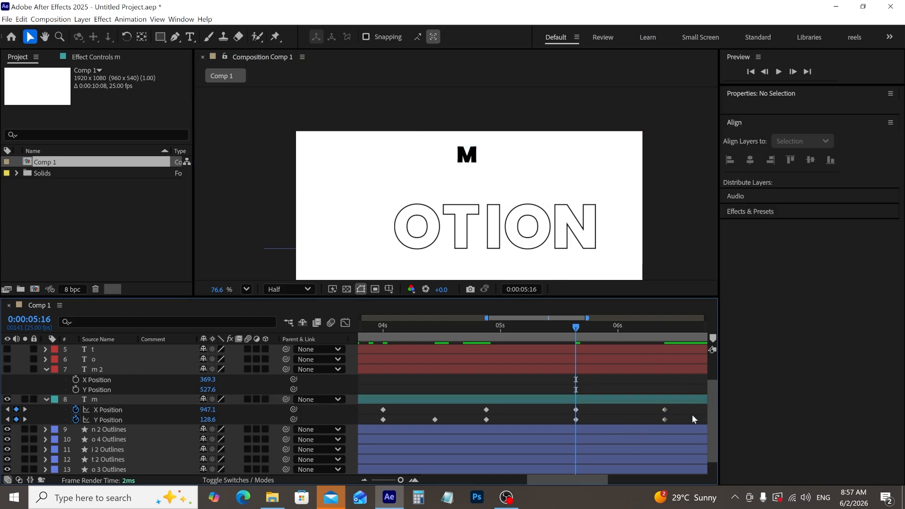
pyautogui.click(367, 478)
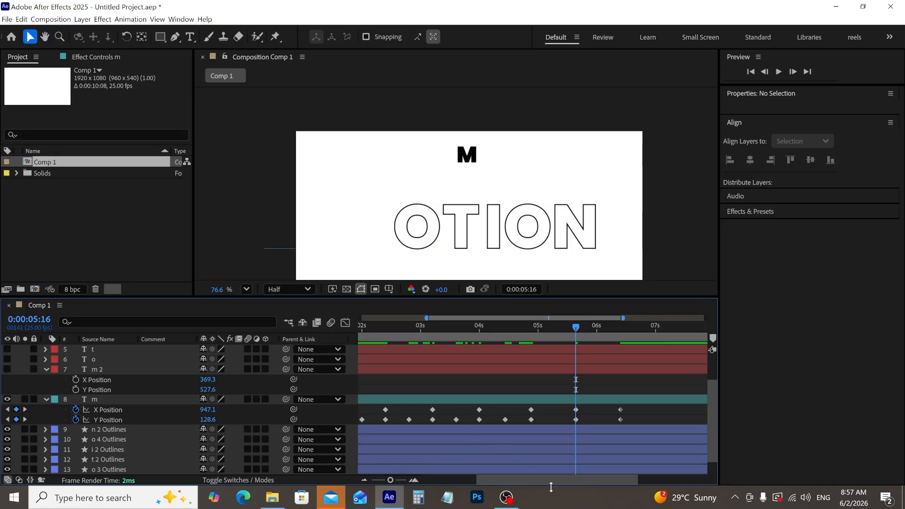
pyautogui.moveTo(553, 484); pyautogui.dragTo(525, 481)
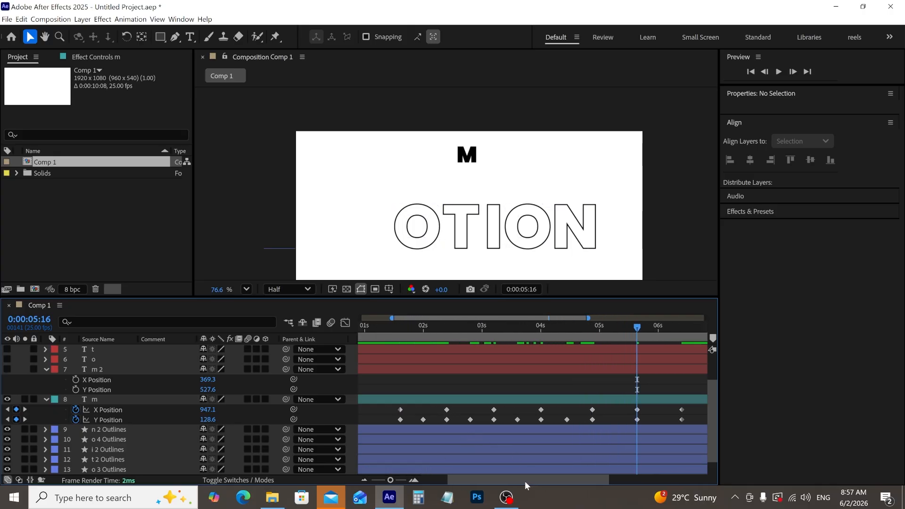
pyautogui.moveTo(692, 416); pyautogui.dragTo(362, 418)
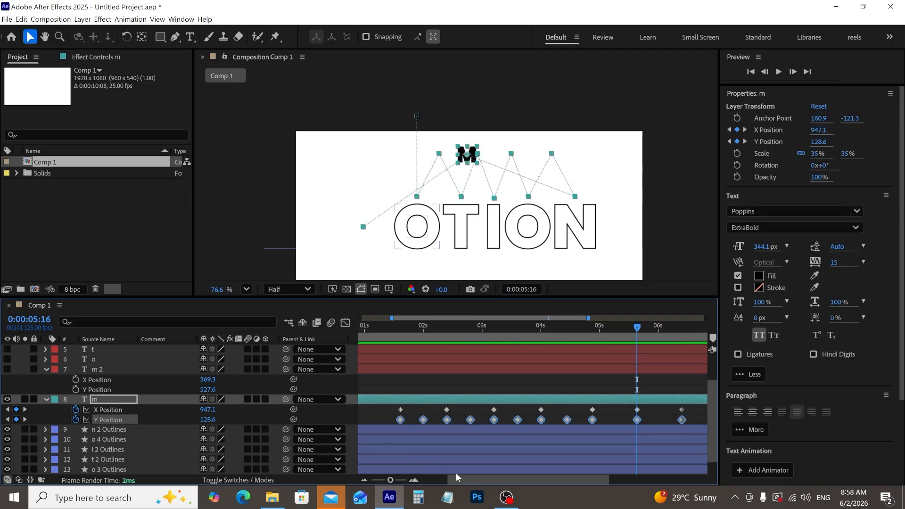
pyautogui.moveTo(544, 479); pyautogui.dragTo(504, 477)
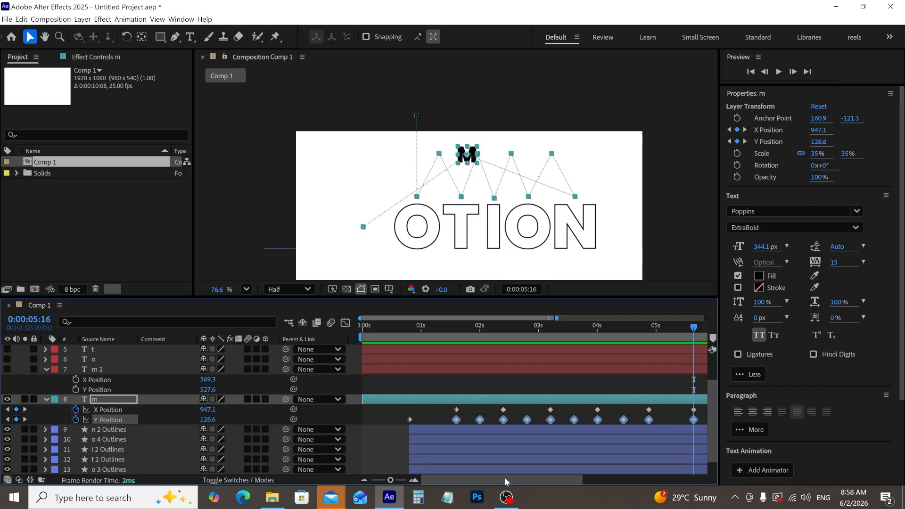
pyautogui.moveTo(394, 416); pyautogui.dragTo(655, 421)
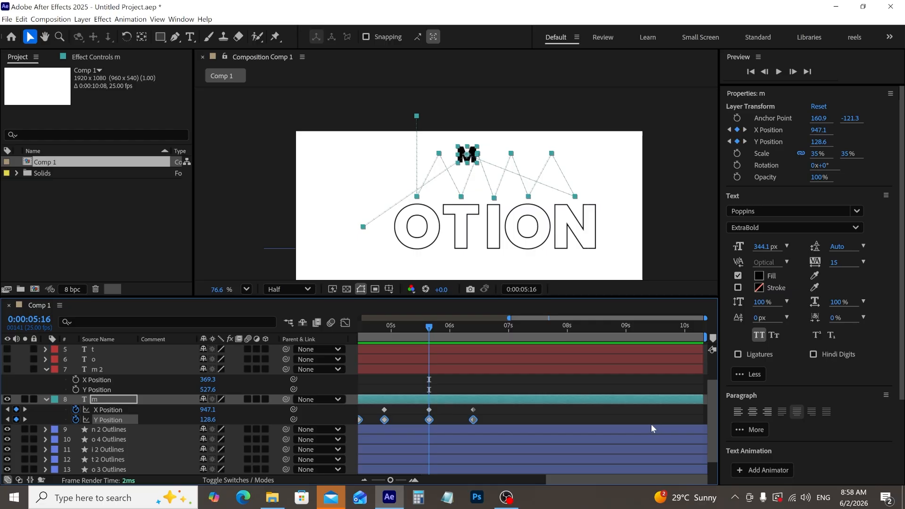
pyautogui.press('F9')
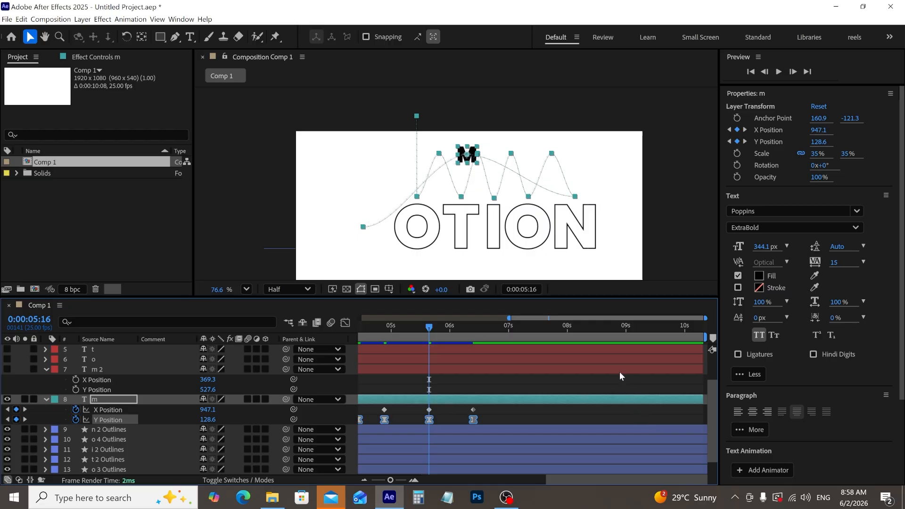
# Step: Open the speed graph of the m layer's Y Position and reshape the first drop so it starts slowly and accelerates into the landing
pyautogui.click(345, 323)
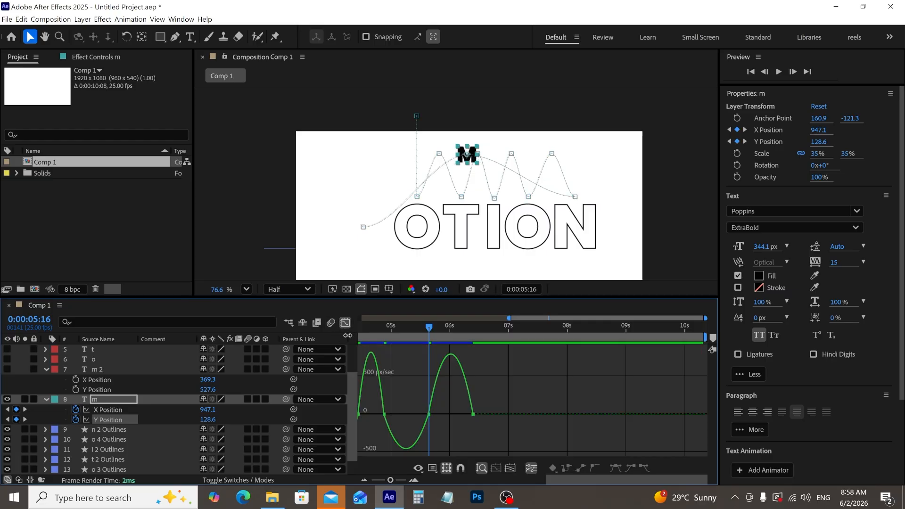
pyautogui.rightClick(403, 371)
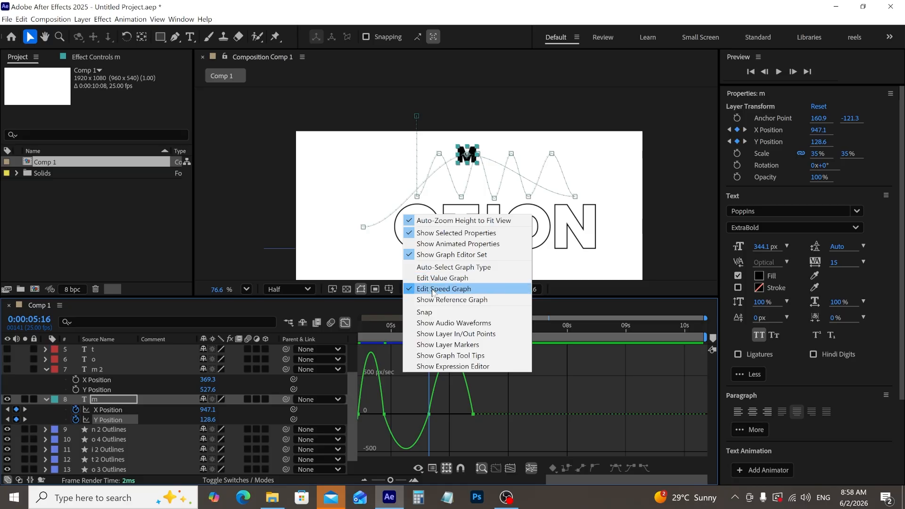
pyautogui.click(411, 255)
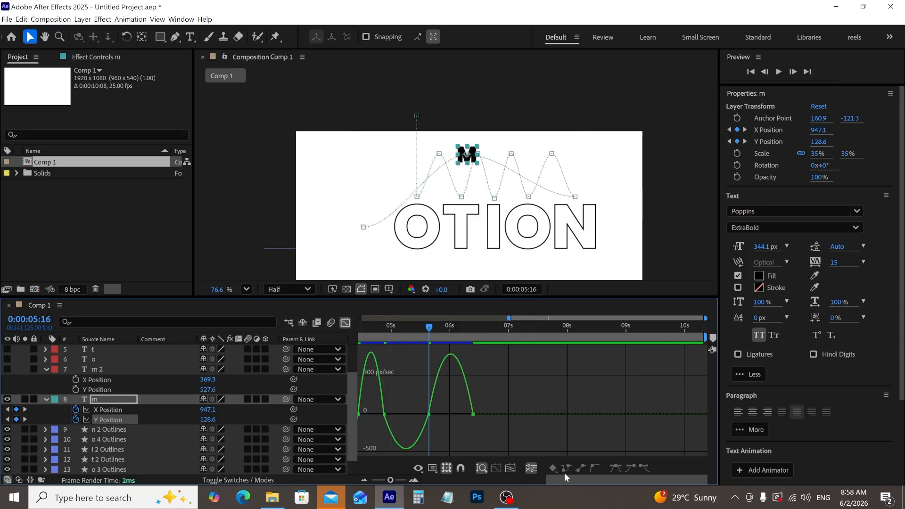
pyautogui.moveTo(565, 477); pyautogui.dragTo(444, 467)
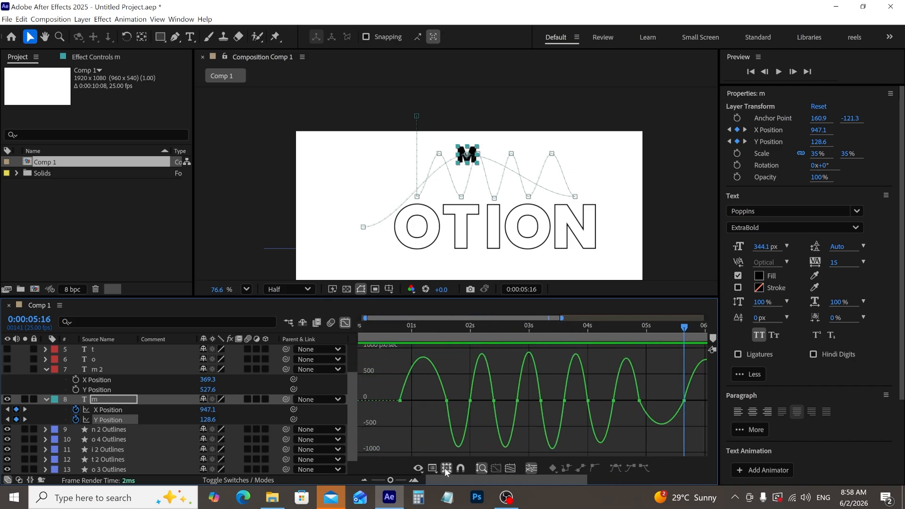
pyautogui.click(403, 400)
pyautogui.moveTo(411, 401)
pyautogui.mouseDown()
pyautogui.moveTo(403, 400)
pyautogui.moveTo(446, 410)
pyautogui.moveTo(415, 402)
pyautogui.moveTo(442, 400)
pyautogui.moveTo(418, 401)
pyautogui.mouseUp()
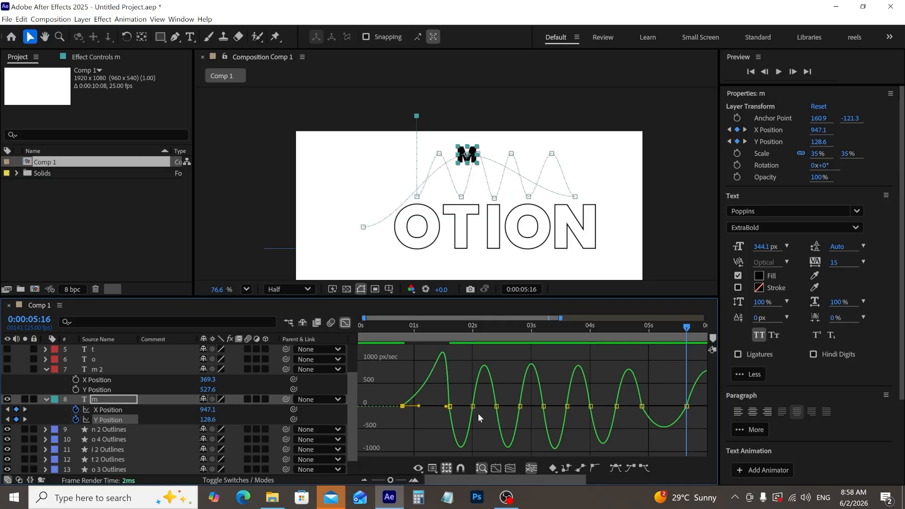
# Step: Reshape the Y Position speed curves of the bounces across the word so the M moves fastest at each landing and slowest at each peak
pyautogui.click(402, 480)
pyautogui.click(393, 480)
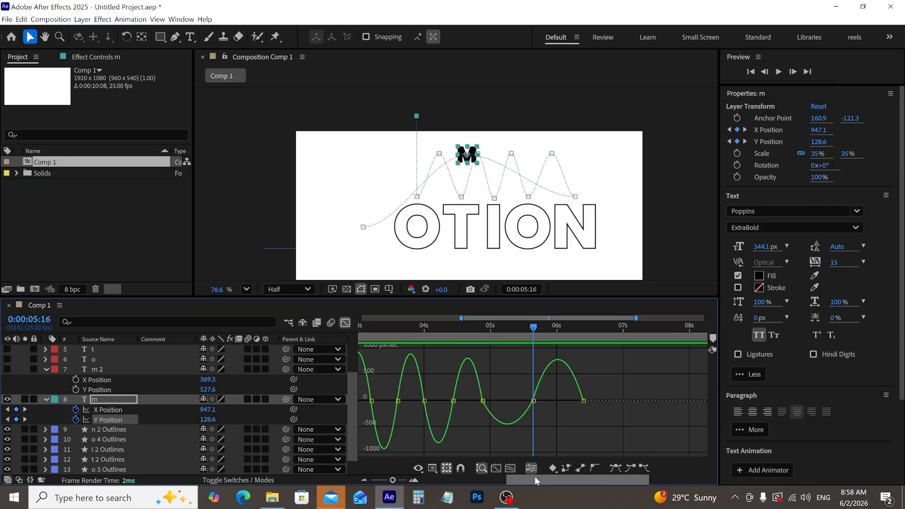
pyautogui.moveTo(535, 479); pyautogui.dragTo(463, 478)
pyautogui.click(462, 406)
pyautogui.moveTo(458, 406); pyautogui.dragTo(611, 401)
pyautogui.click(596, 401)
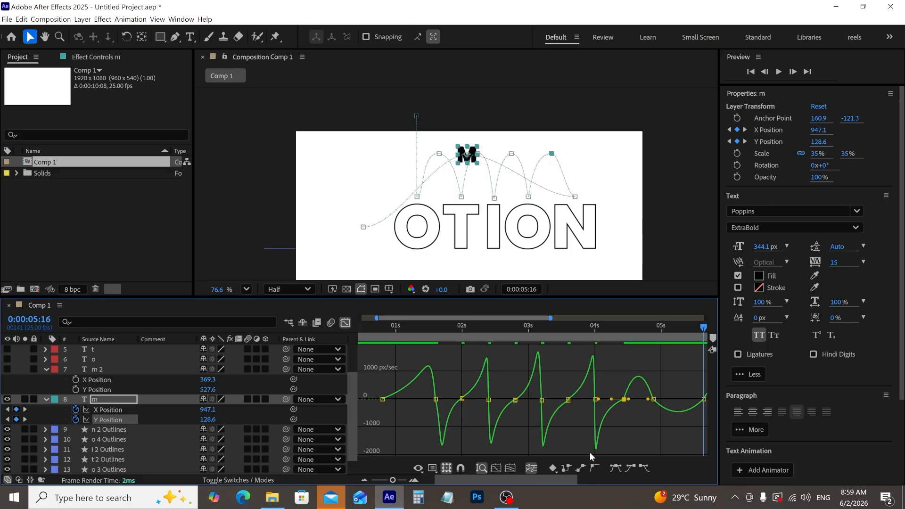
# Step: Reshape the last Y Position speed curves so the M slows toward the 0:00:05:16 peak and accelerates into its final place
pyautogui.moveTo(564, 479); pyautogui.dragTo(601, 479)
pyautogui.moveTo(541, 398); pyautogui.dragTo(584, 401)
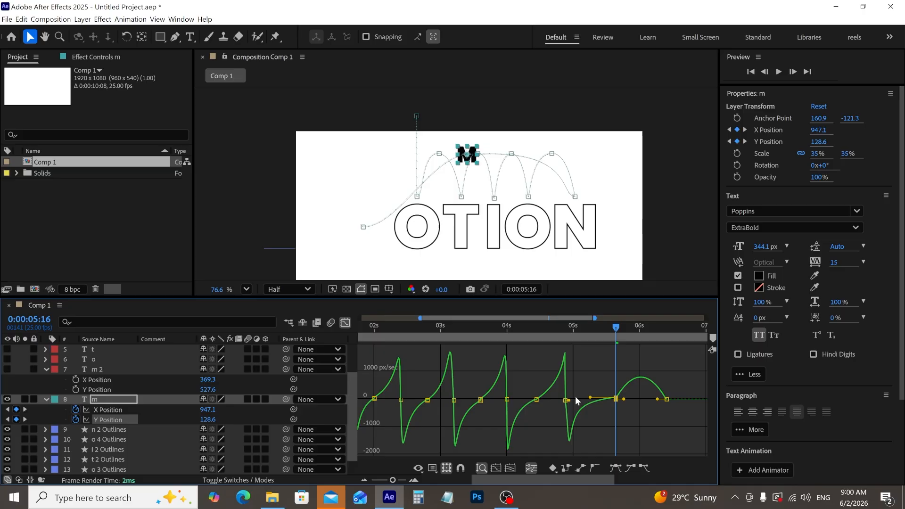
pyautogui.click(565, 400)
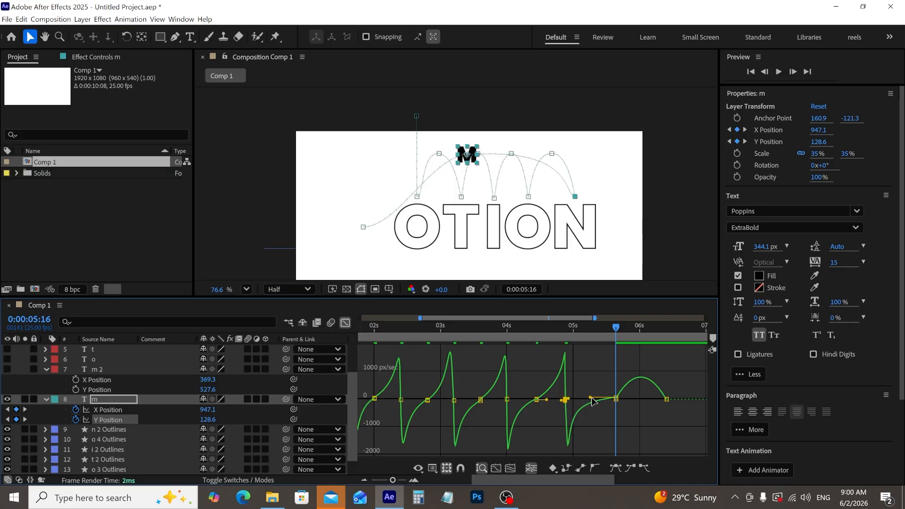
pyautogui.moveTo(591, 398); pyautogui.dragTo(662, 404)
pyautogui.hotkey('ctrl', 'z')
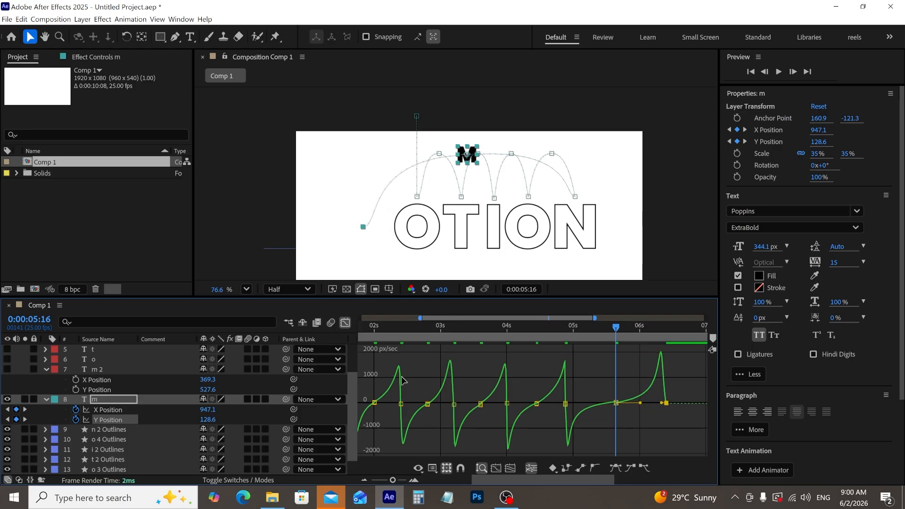
# Step: Close the graph editor and preview the eased bounce from the start of the composition
pyautogui.click(346, 322)
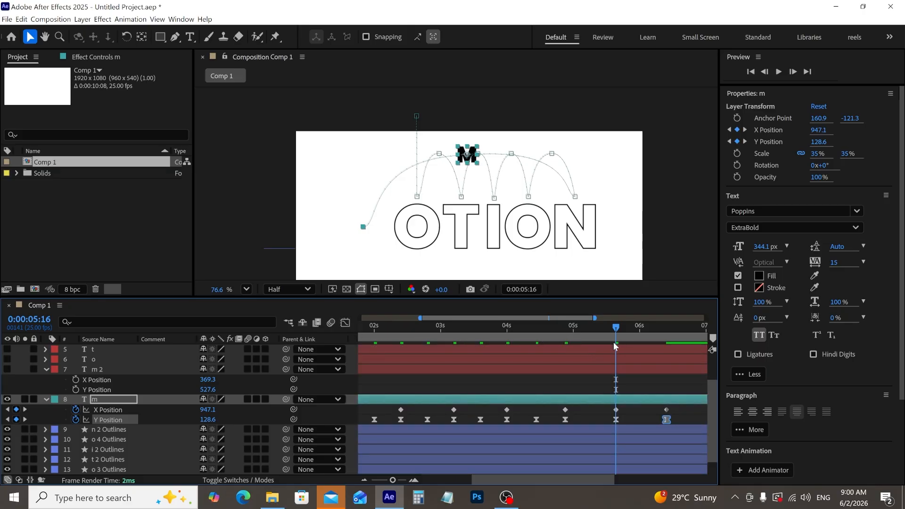
pyautogui.moveTo(615, 327); pyautogui.dragTo(193, 313)
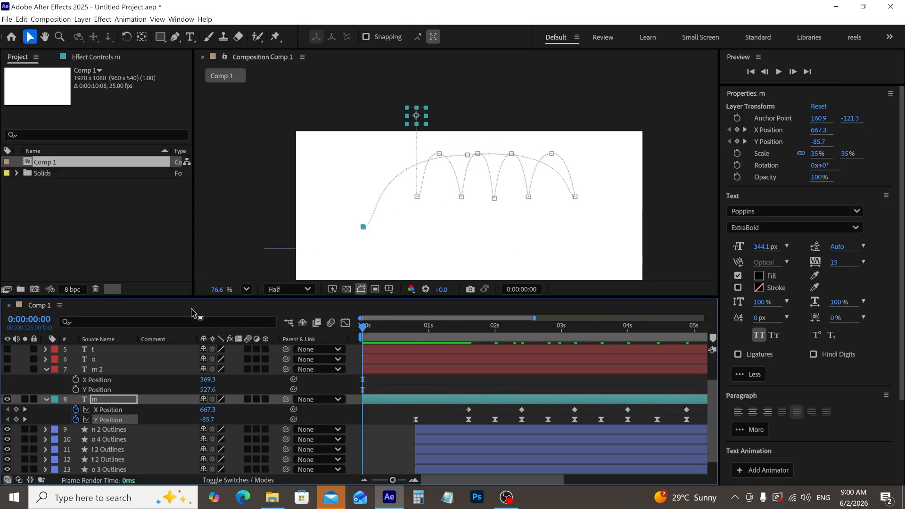
pyautogui.press('space')
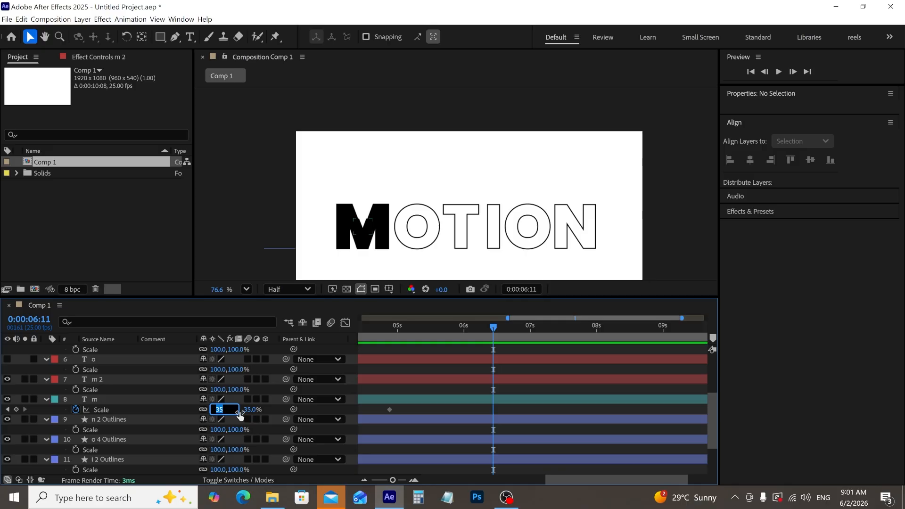
# Step: Keyframe the m layer's Scale to 100% at 0:00:06:11 and delete the m 2 reference layer
pyautogui.write('100')
pyautogui.press('Return')
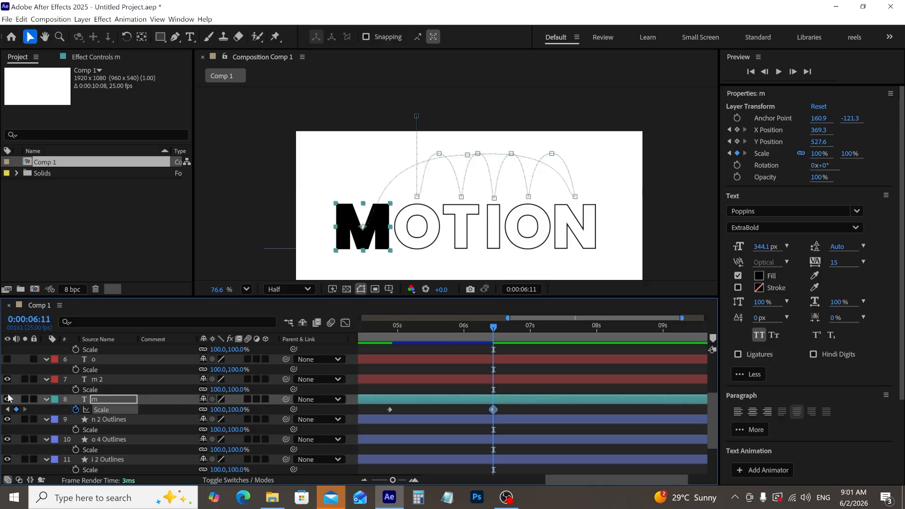
pyautogui.click(108, 381)
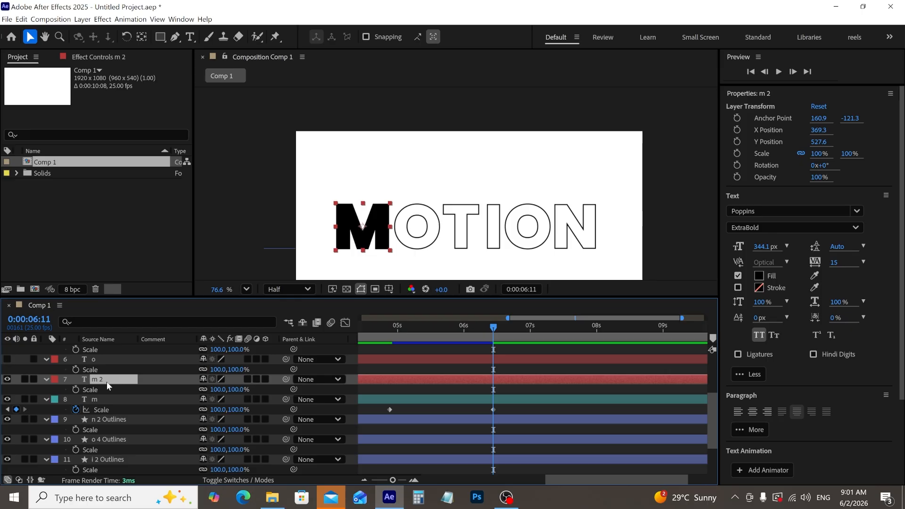
pyautogui.press('Delete')
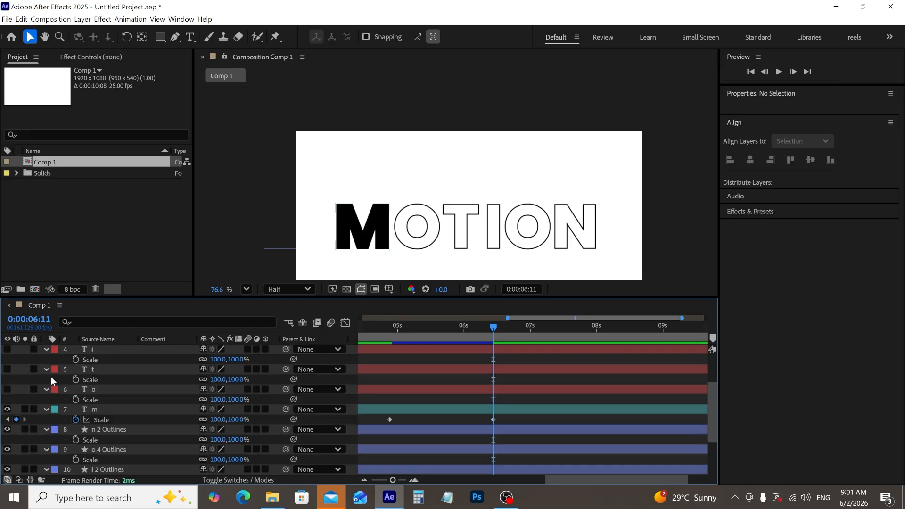
# Step: Select all layers from o 3 Outlines up to Shape Layer 1 and collapse their expanded properties
pyautogui.scroll(3, 51, 377)
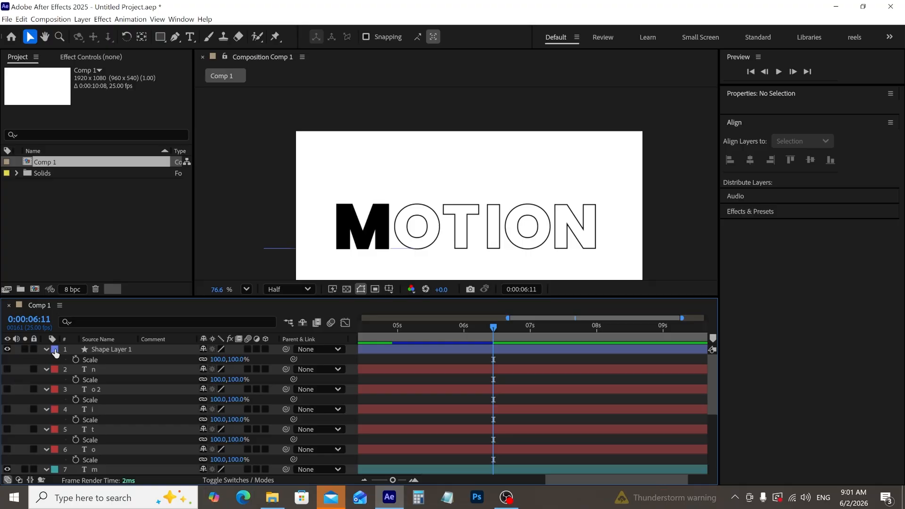
pyautogui.scroll(-3, 71, 370)
pyautogui.scroll(-3, 65, 372)
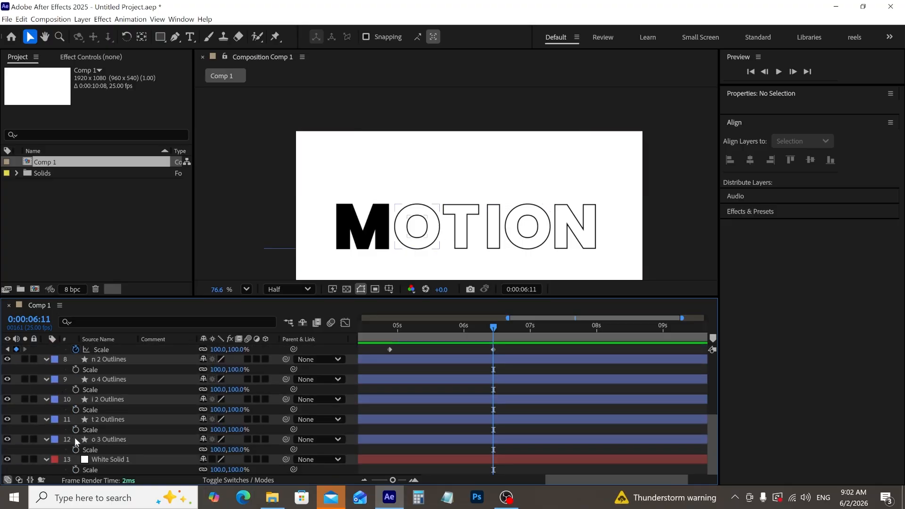
pyautogui.scroll(3, 79, 438)
pyautogui.scroll(-3, 80, 440)
pyautogui.click(88, 445)
pyautogui.scroll(5, 105, 422)
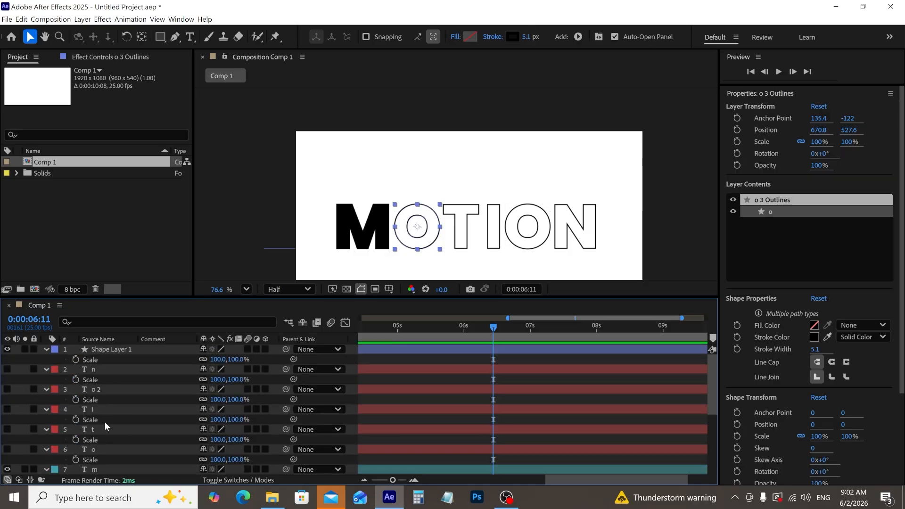
pyautogui.keyDown('shift'); pyautogui.click(112, 349); pyautogui.keyUp('shift')
pyautogui.click(47, 350)
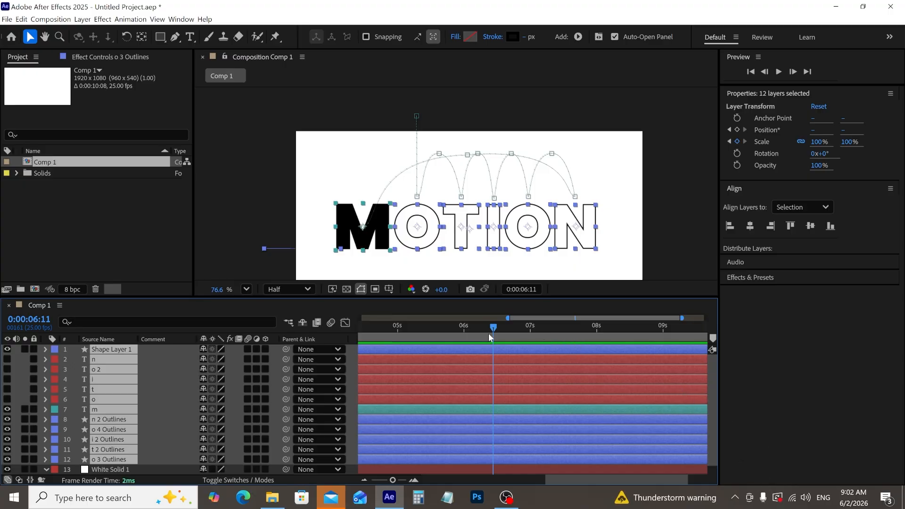
# Step: Preview the whole animation from the start with the composition fitted to the viewer
pyautogui.moveTo(492, 329); pyautogui.dragTo(113, 374)
pyautogui.press('space')
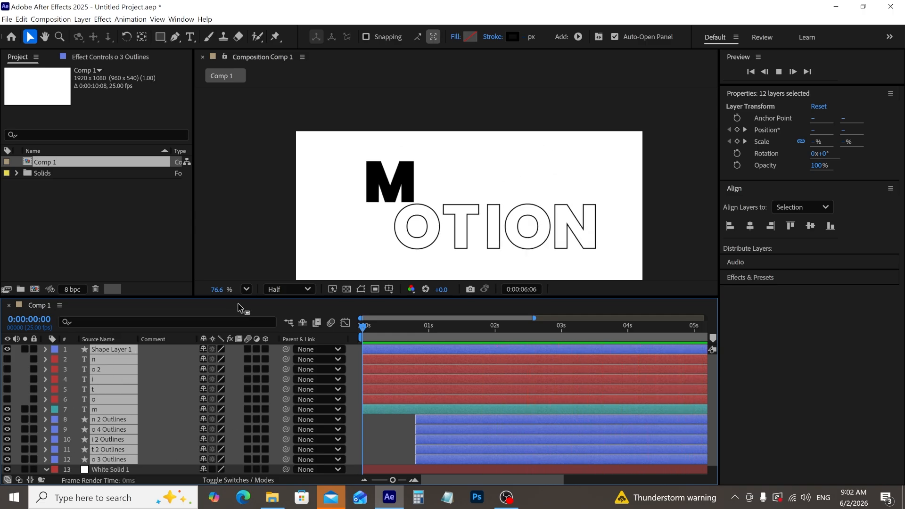
pyautogui.click(247, 289)
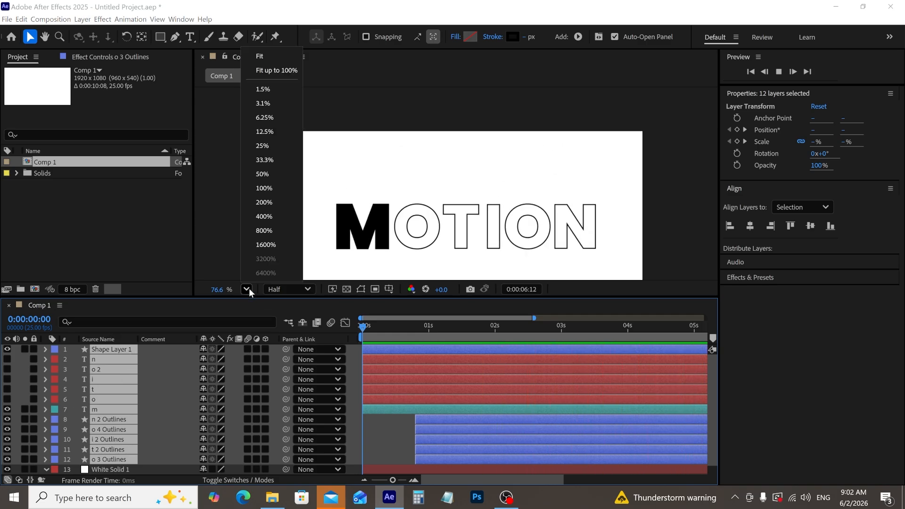
pyautogui.click(289, 56)
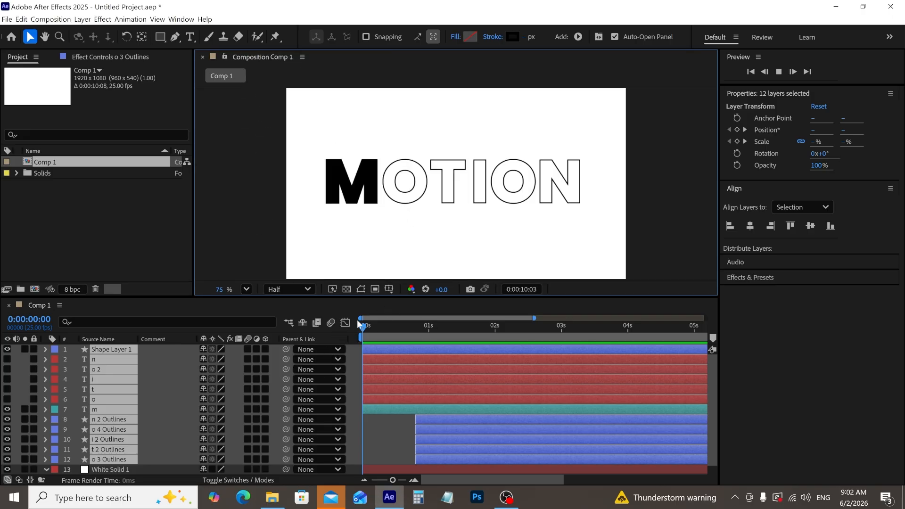
# Step: Trim the start of the first o text layer to 0:00:01:15, when the M lands on the outlined O
pyautogui.moveTo(359, 324); pyautogui.dragTo(473, 349)
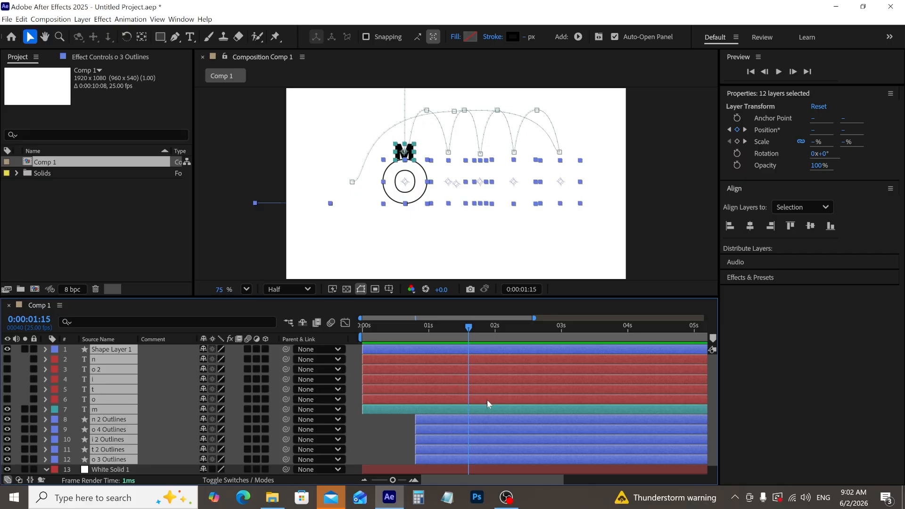
pyautogui.keyDown('ctrl'); pyautogui.click(93, 400); pyautogui.keyUp('ctrl')
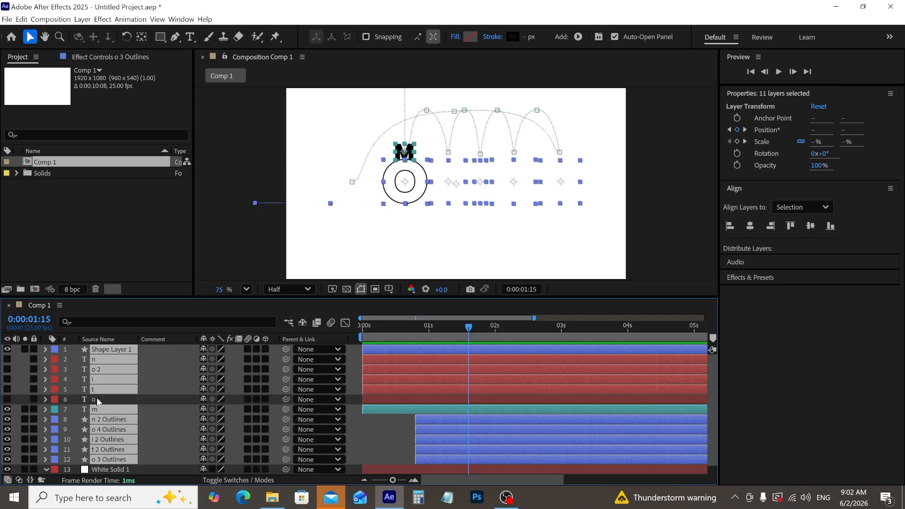
pyautogui.press('F2')
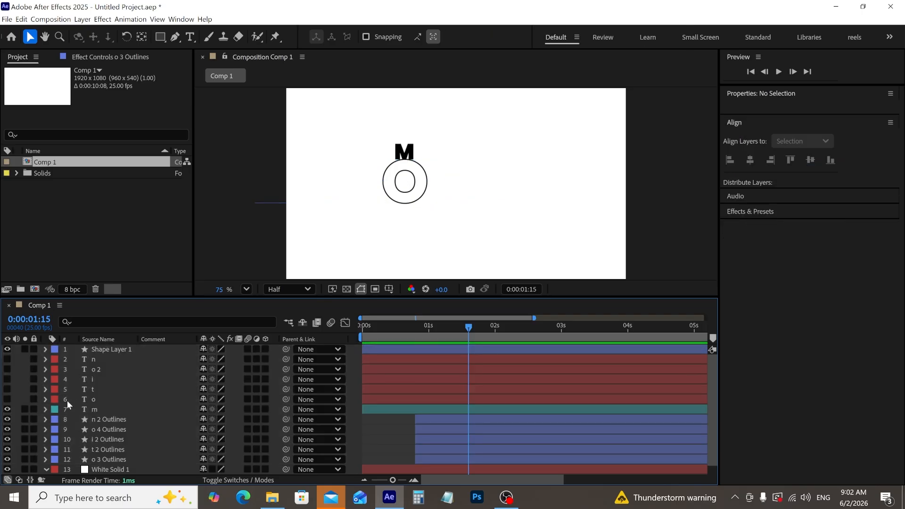
pyautogui.click(91, 400)
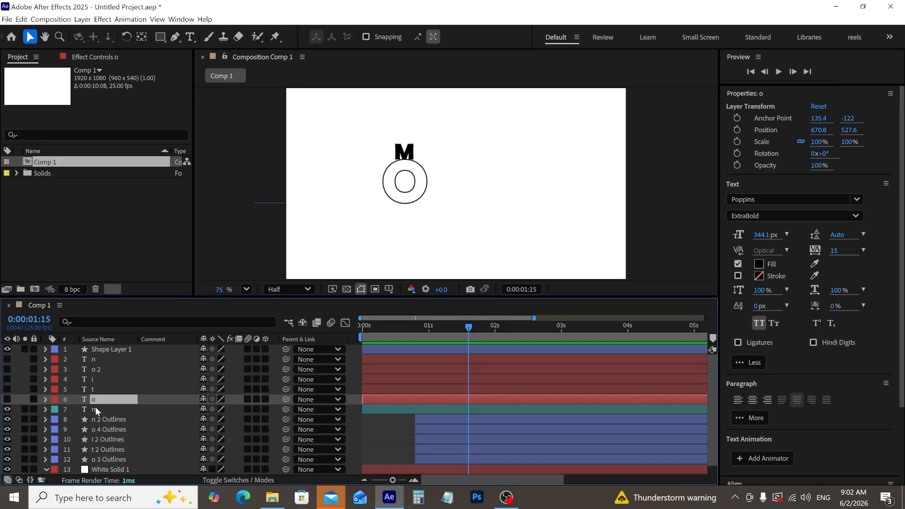
pyautogui.hotkey('alt', '[')
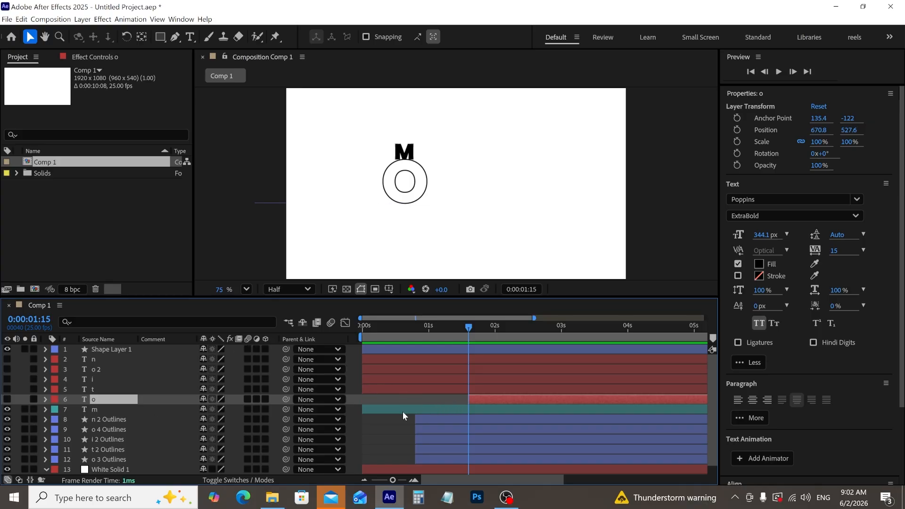
# Step: Keyframe the o text layer's Scale to 110% at 0:00:01:15
pyautogui.press('s')
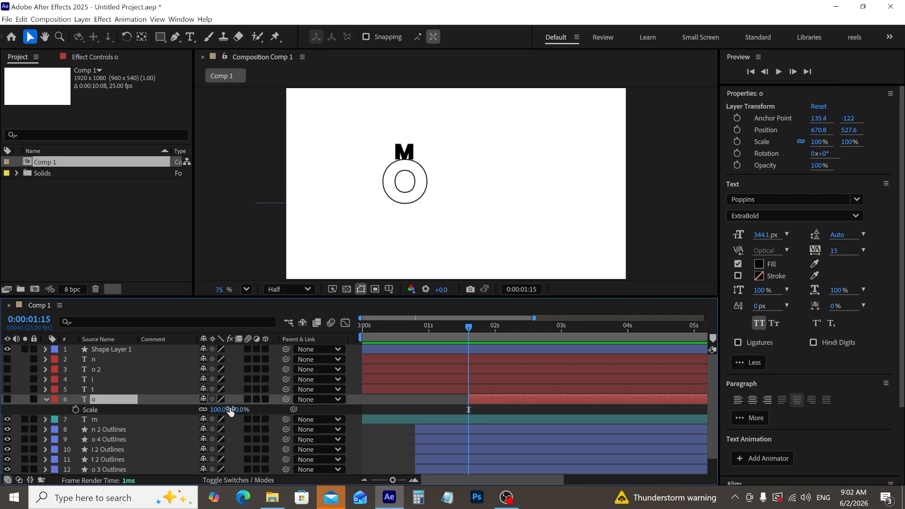
pyautogui.click(76, 409)
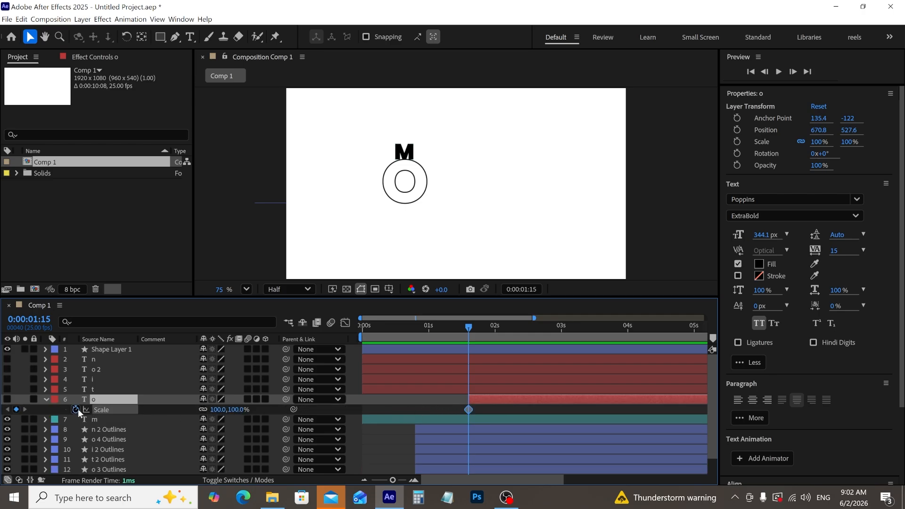
pyautogui.click(216, 410)
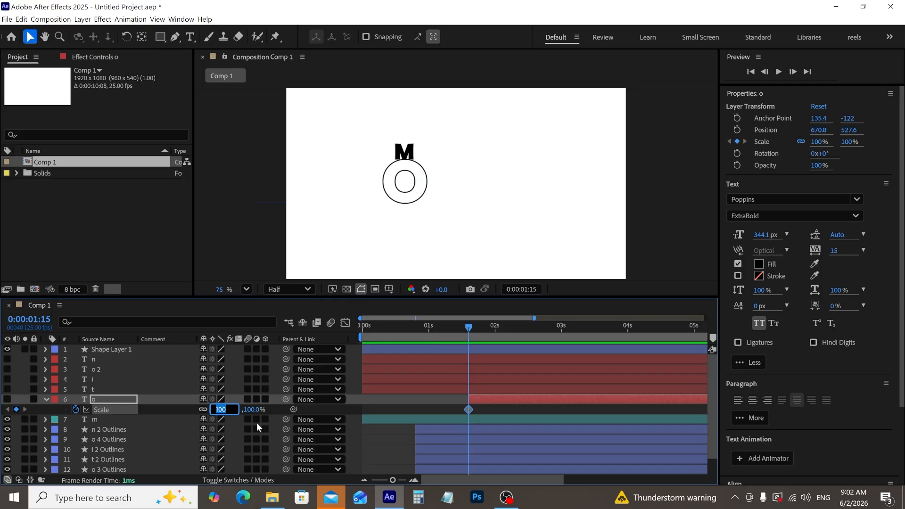
pyautogui.write('110')
pyautogui.press('Return')
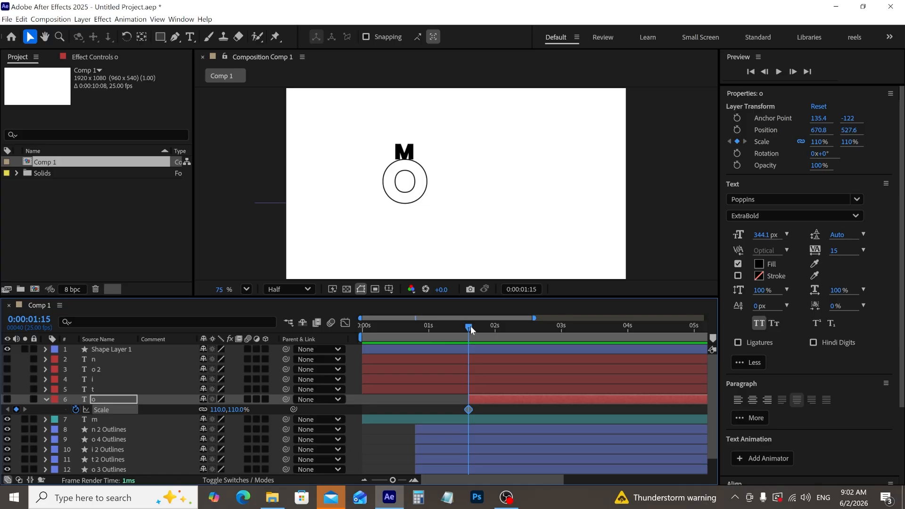
# Step: Keyframe the first o text layer's Scale to 100% at 0:00:01:17 and make the layer visible
pyautogui.moveTo(470, 326); pyautogui.dragTo(477, 328)
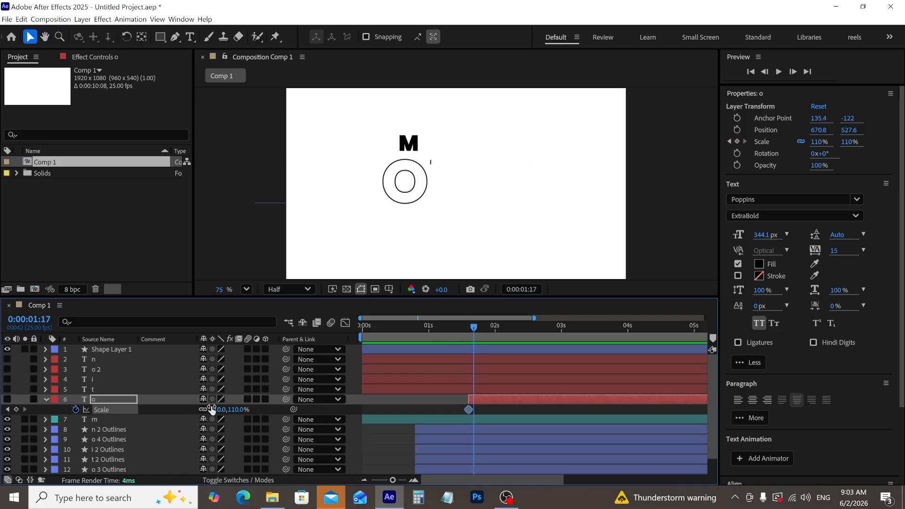
pyautogui.moveTo(217, 411); pyautogui.dragTo(216, 412)
pyautogui.press('1')
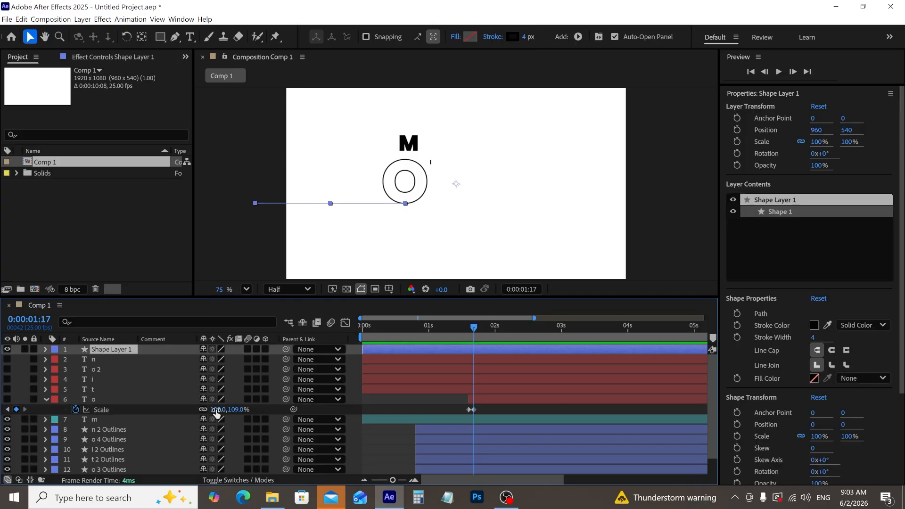
pyautogui.click(215, 410)
pyautogui.write('1')
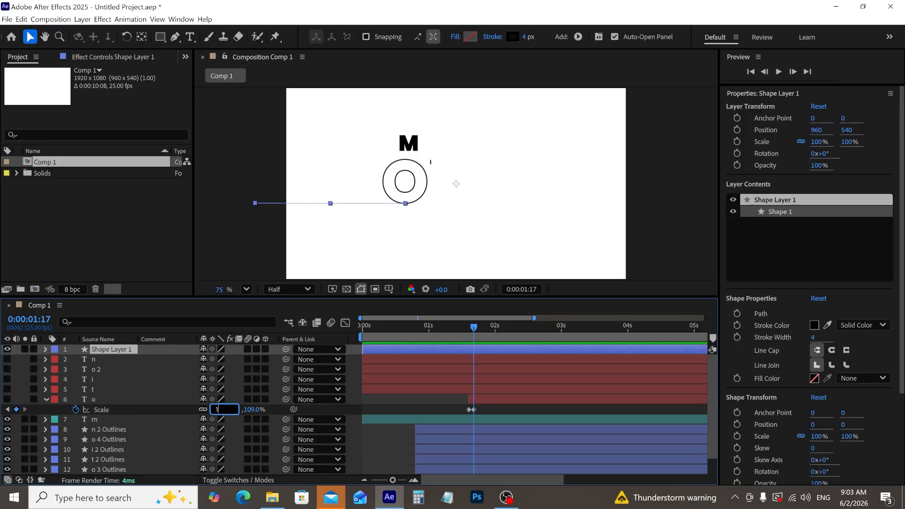
pyautogui.write('00')
pyautogui.press('Return')
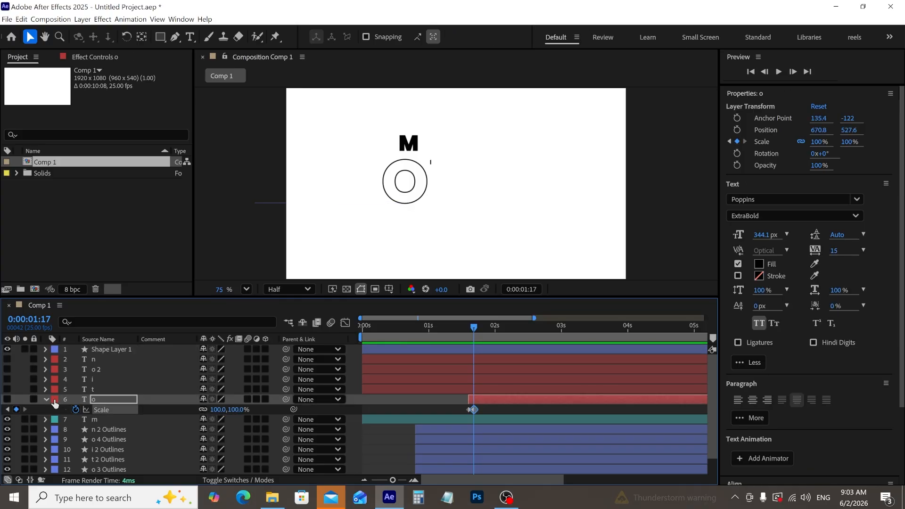
pyautogui.click(9, 398)
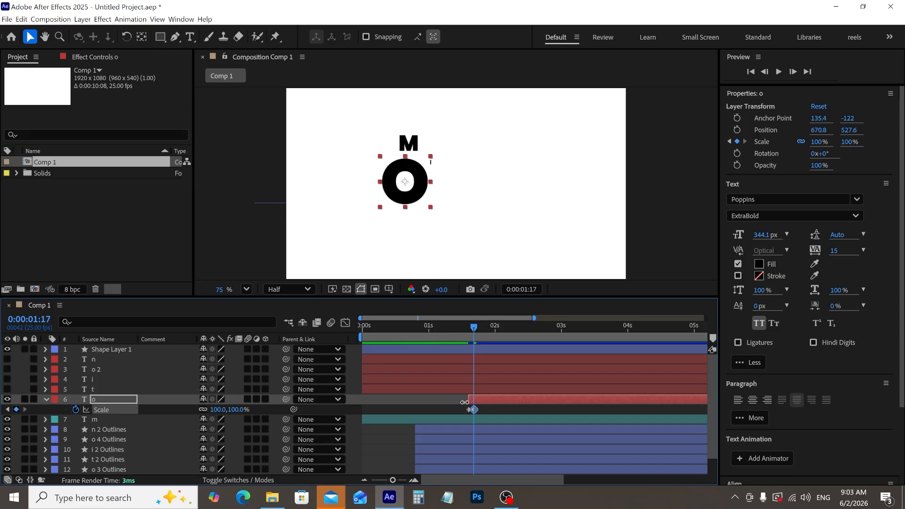
# Step: Start the t text layer at 0:00:02:10 with a copy of the o layer's two Scale keyframes, and make it visible
pyautogui.click(488, 409)
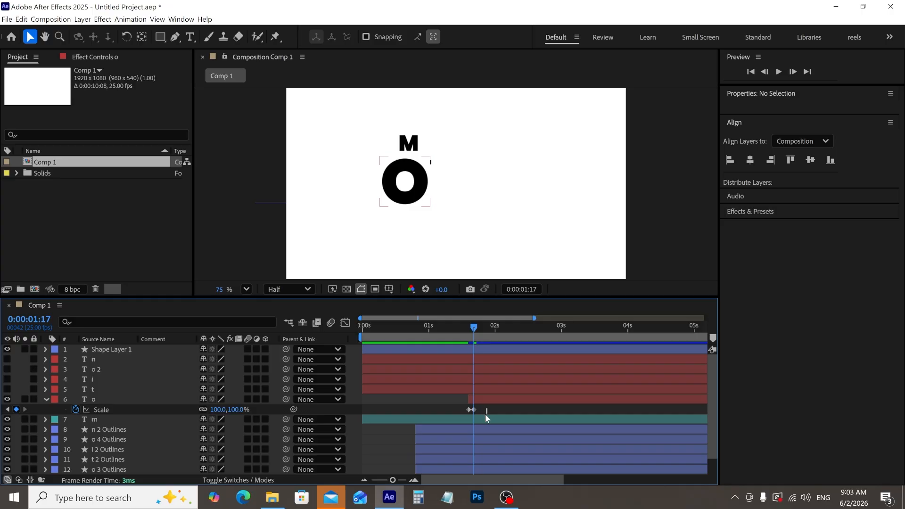
pyautogui.moveTo(460, 414); pyautogui.dragTo(459, 413)
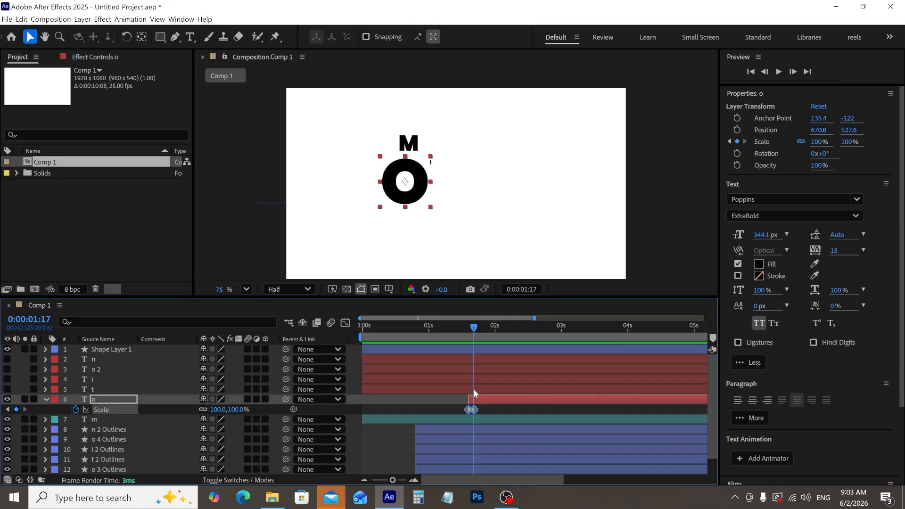
pyautogui.moveTo(476, 329); pyautogui.dragTo(524, 333)
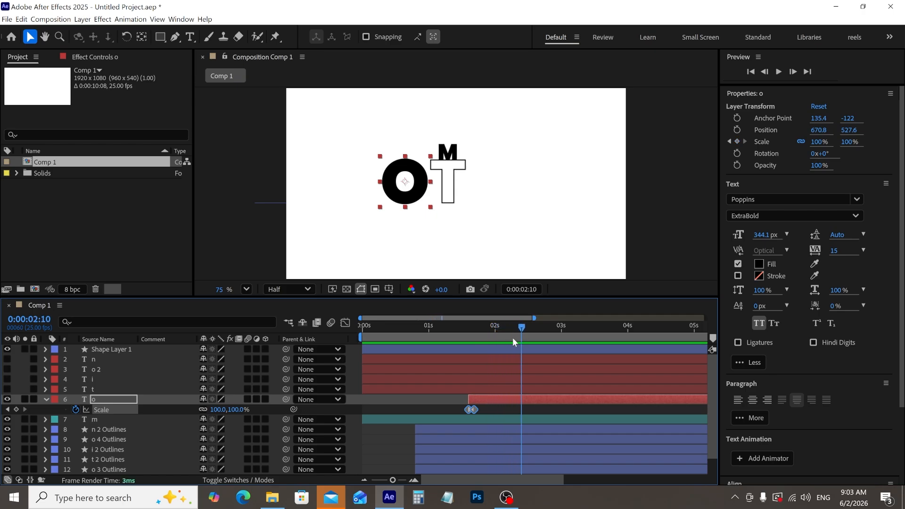
pyautogui.click(535, 389)
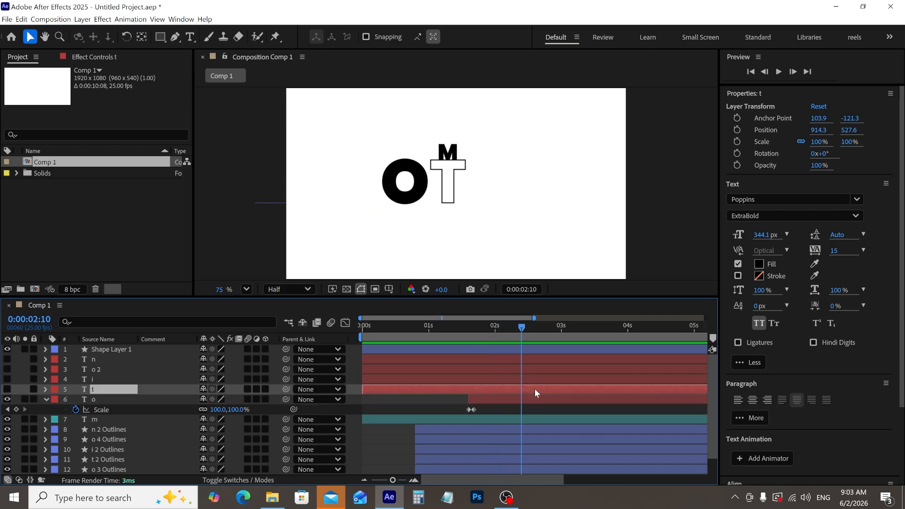
pyautogui.hotkey('alt', '[')
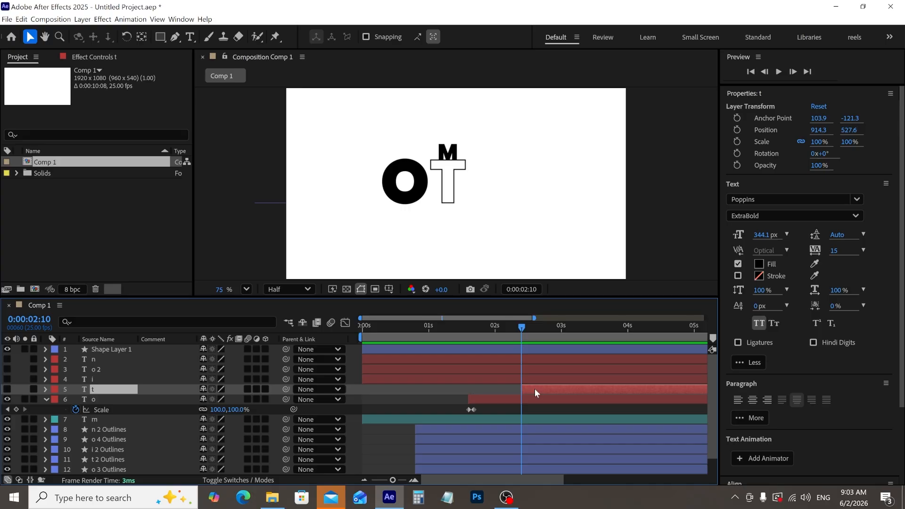
pyautogui.hotkey('ctrl', 'v')
pyautogui.press('u')
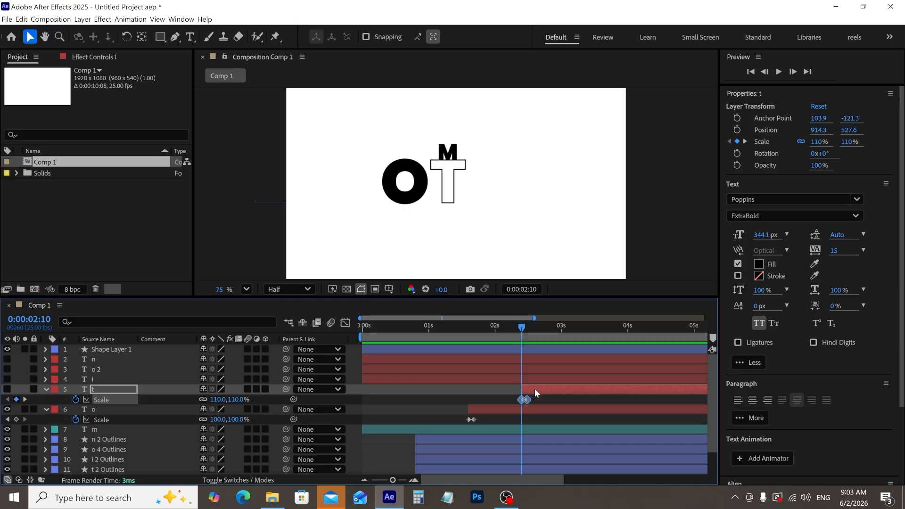
pyautogui.click(7, 389)
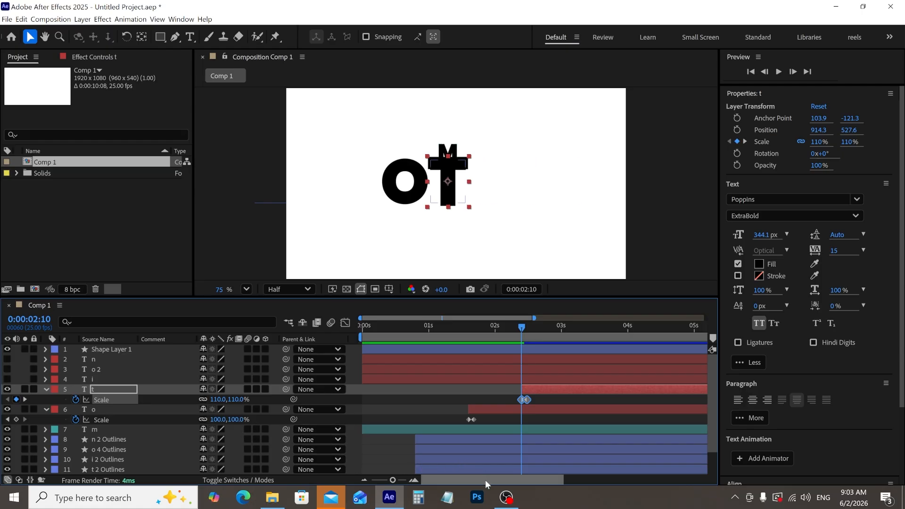
# Step: Start the i text layer at 0:00:03:05 with the same copied Scale keyframes, and make it visible
pyautogui.moveTo(485, 480); pyautogui.dragTo(509, 482)
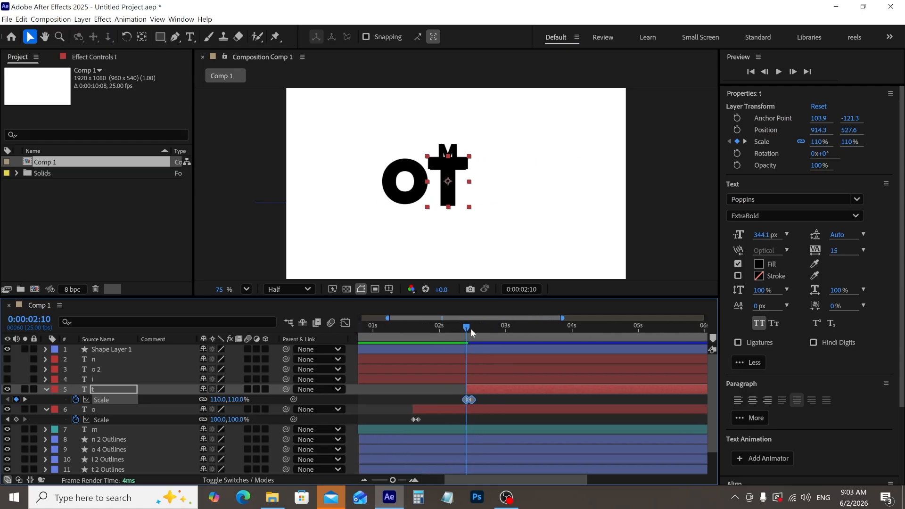
pyautogui.moveTo(465, 326); pyautogui.dragTo(518, 333)
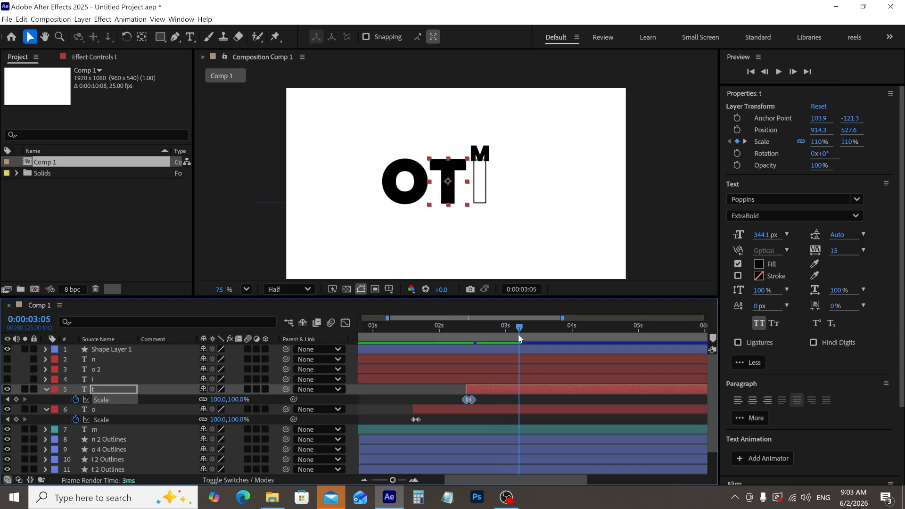
pyautogui.click(527, 378)
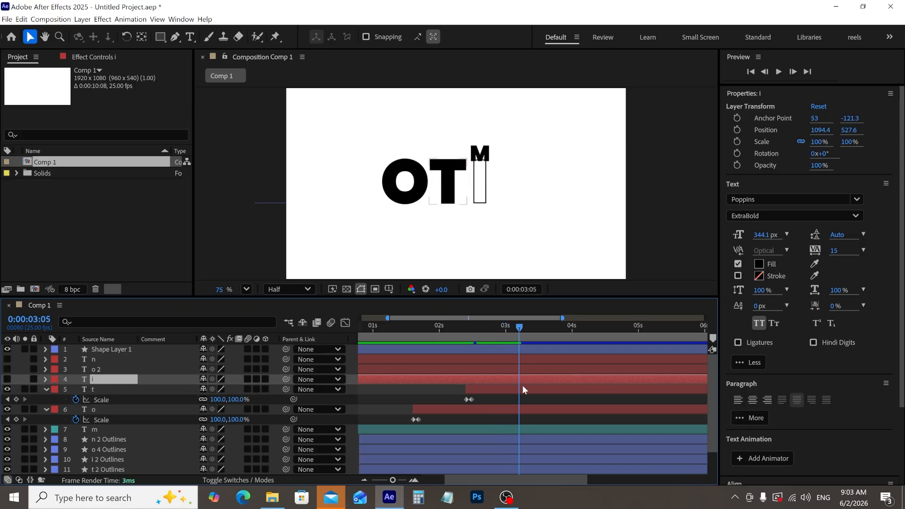
pyautogui.hotkey('alt', '[')
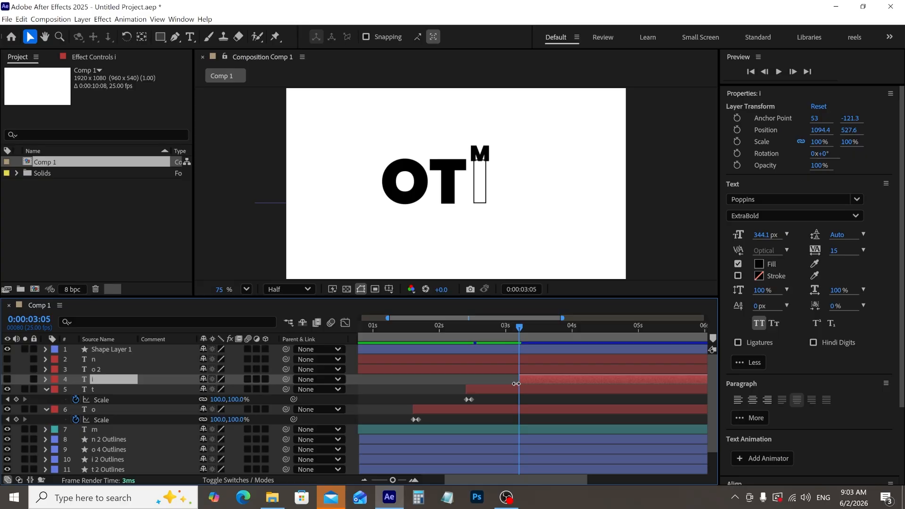
pyautogui.hotkey('ctrl', 'v')
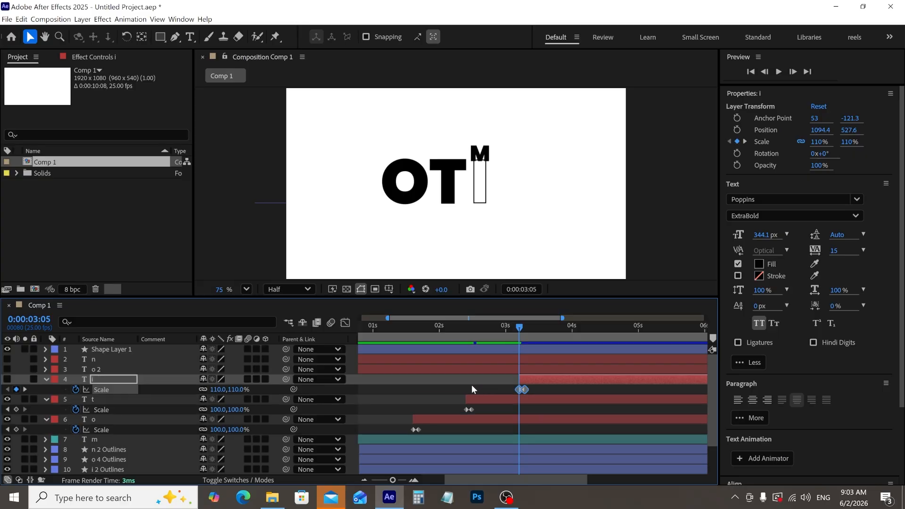
pyautogui.click(7, 379)
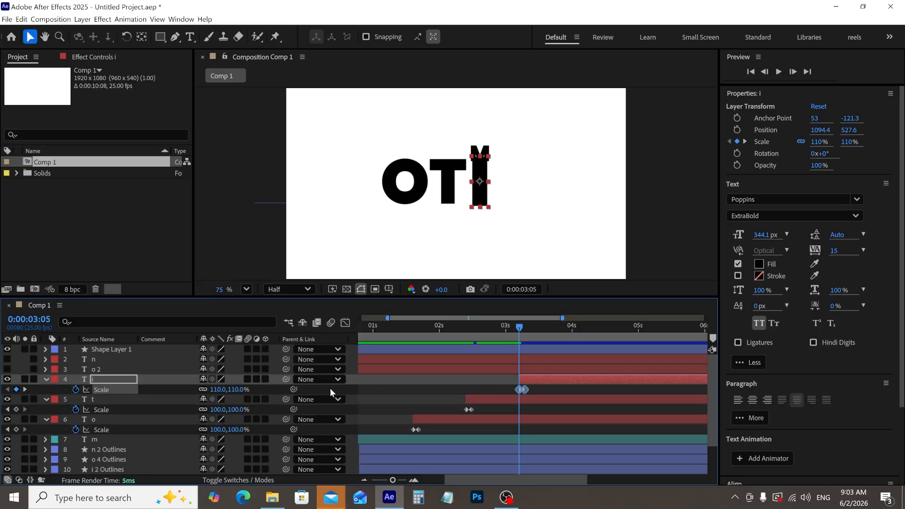
# Step: Trim the start of the o 2 text layer to 0:00:04:00, when the M lands on the second outlined O
pyautogui.moveTo(468, 479); pyautogui.dragTo(489, 480)
pyautogui.moveTo(466, 326); pyautogui.dragTo(521, 340)
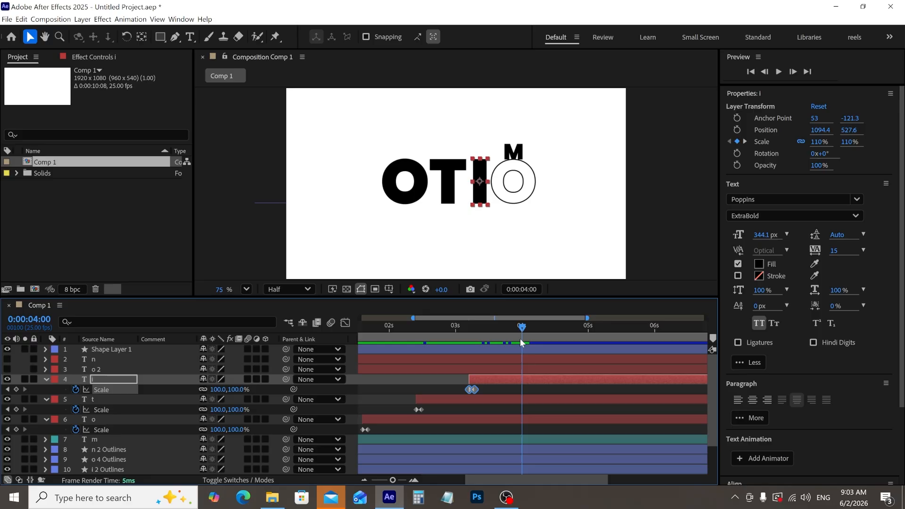
pyautogui.click(528, 370)
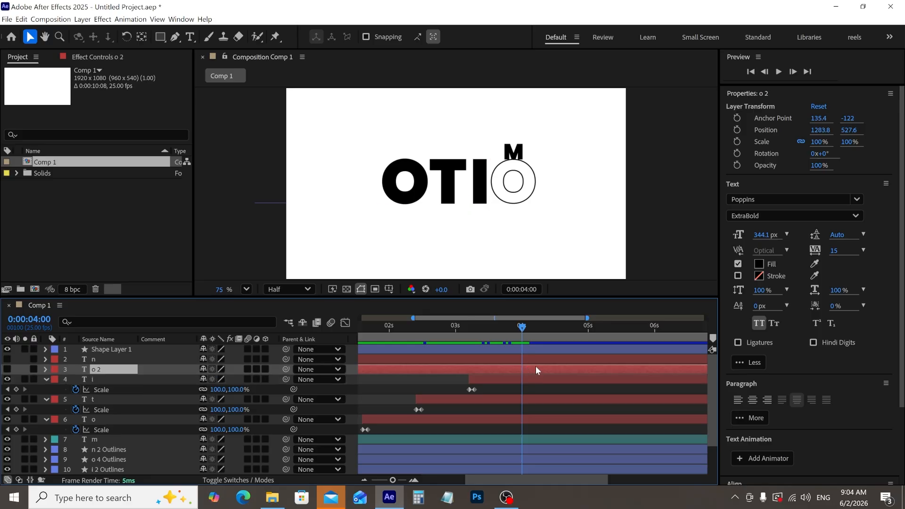
pyautogui.hotkey('alt', '[')
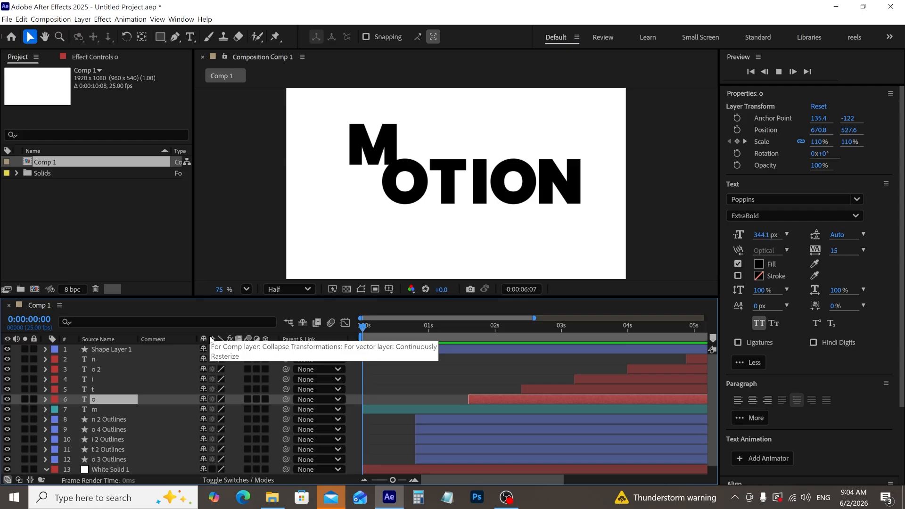
# Step: Stop the preview and add a 0° Rotation keyframe to the m layer at 0:00:01:15, at its first landing
pyautogui.press('space')
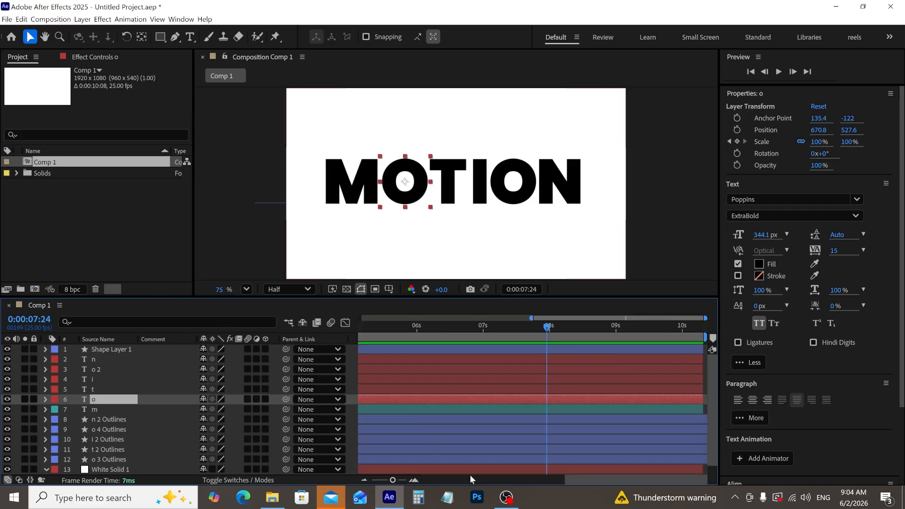
pyautogui.moveTo(547, 327); pyautogui.dragTo(231, 326)
pyautogui.click(102, 408)
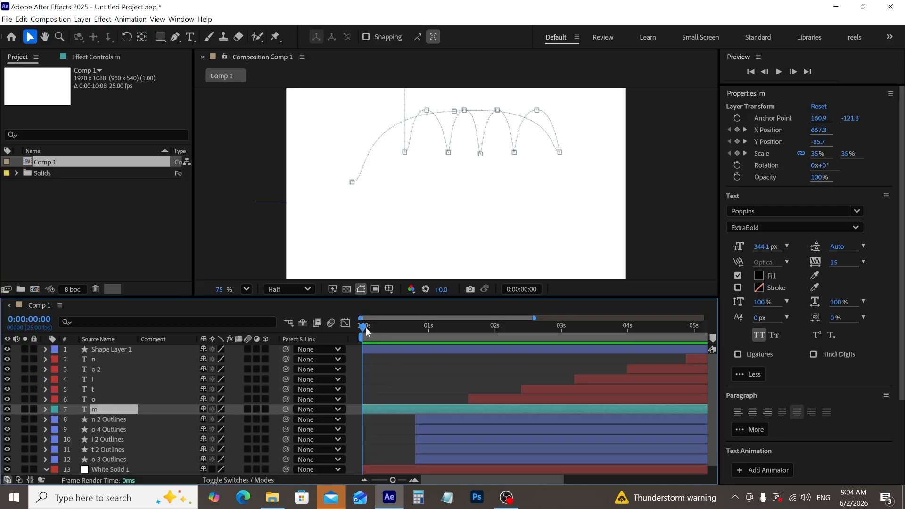
pyautogui.moveTo(366, 327); pyautogui.dragTo(471, 352)
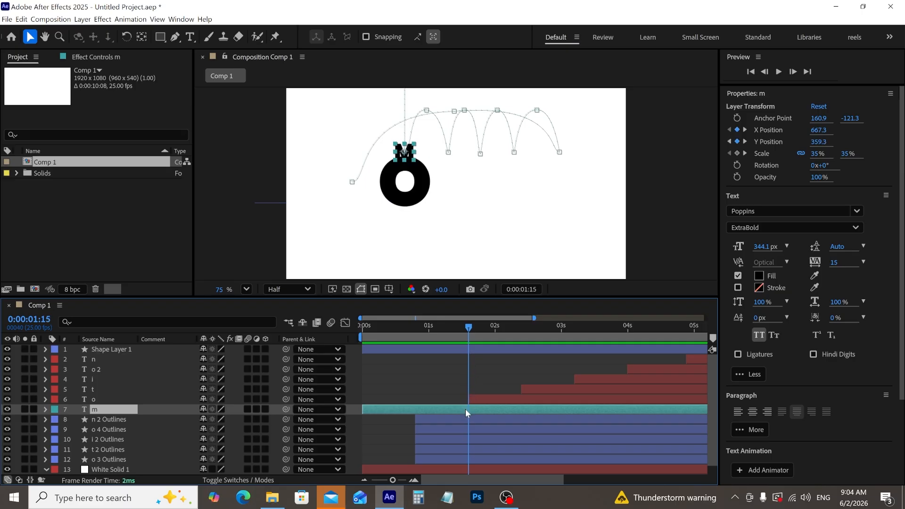
pyautogui.press('r')
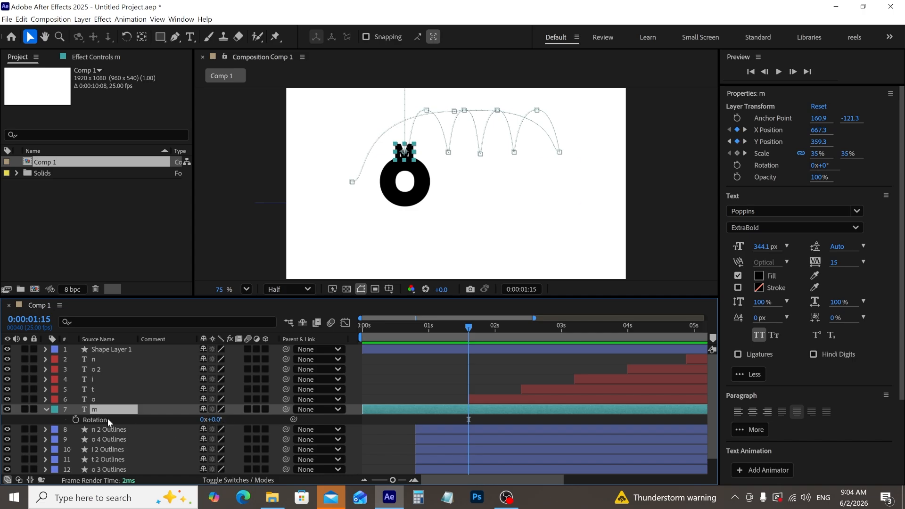
pyautogui.click(76, 419)
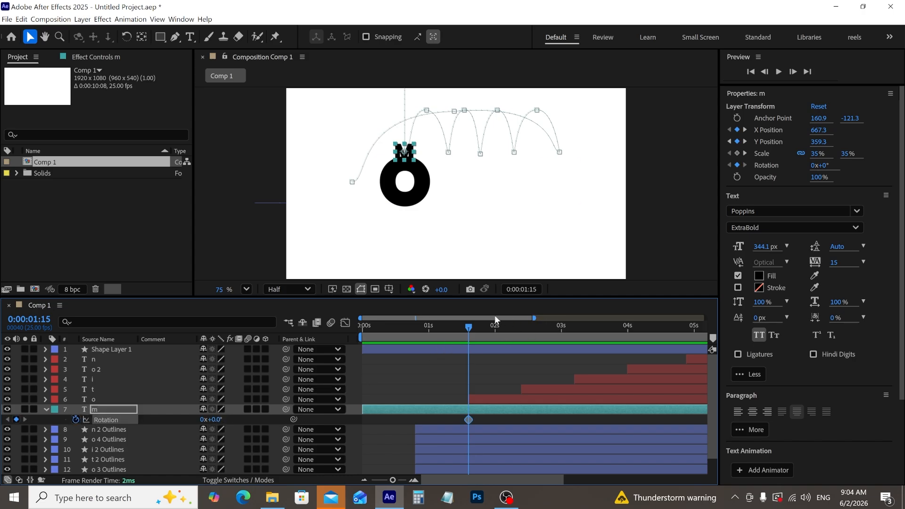
# Step: Keyframe the m layer's Rotation to 180° at 0:00:02:10 and 360° at 0:00:03:05
pyautogui.moveTo(471, 326); pyautogui.dragTo(525, 342)
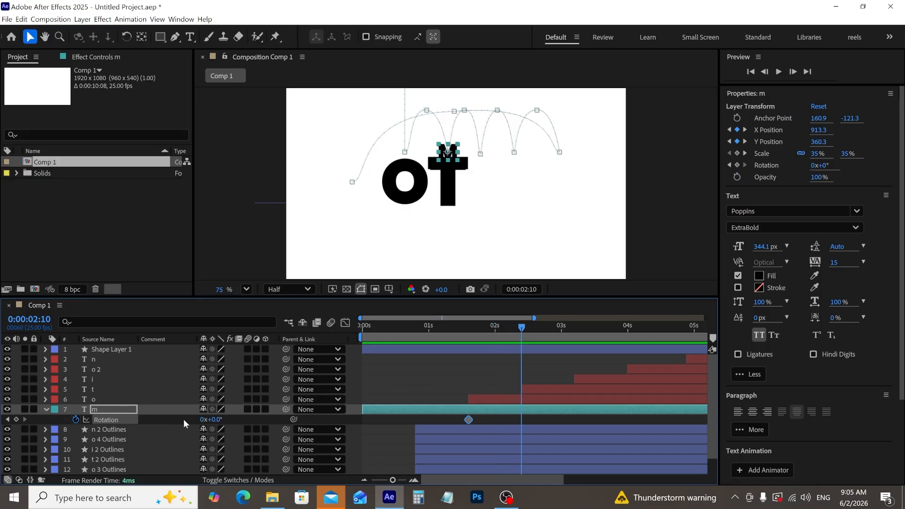
pyautogui.click(218, 419)
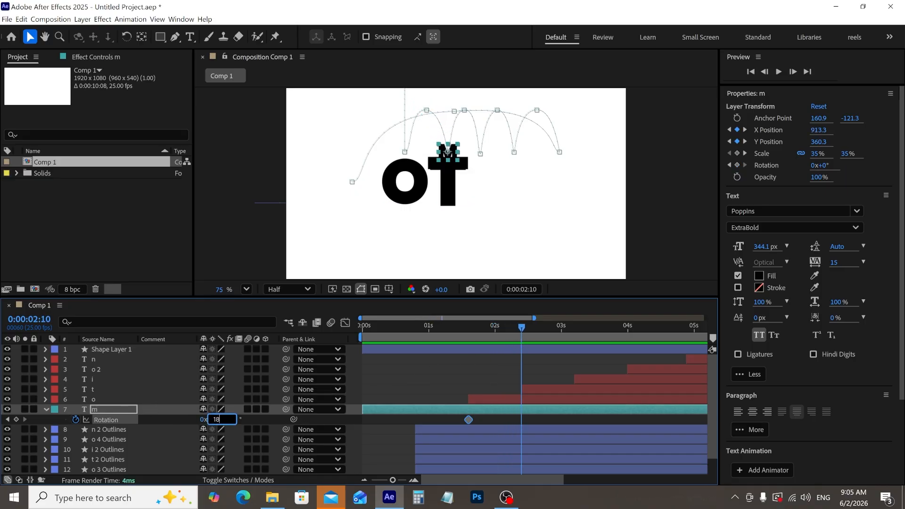
pyautogui.press('Return')
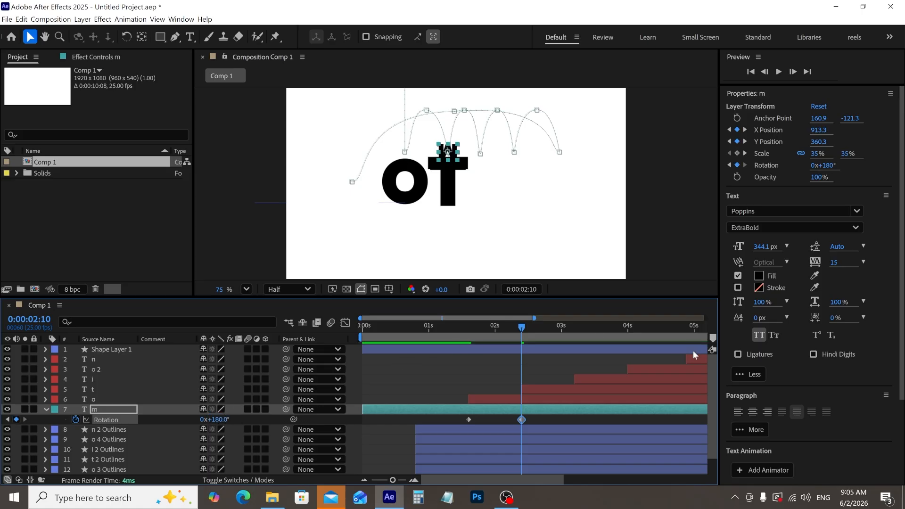
pyautogui.moveTo(527, 327); pyautogui.dragTo(576, 343)
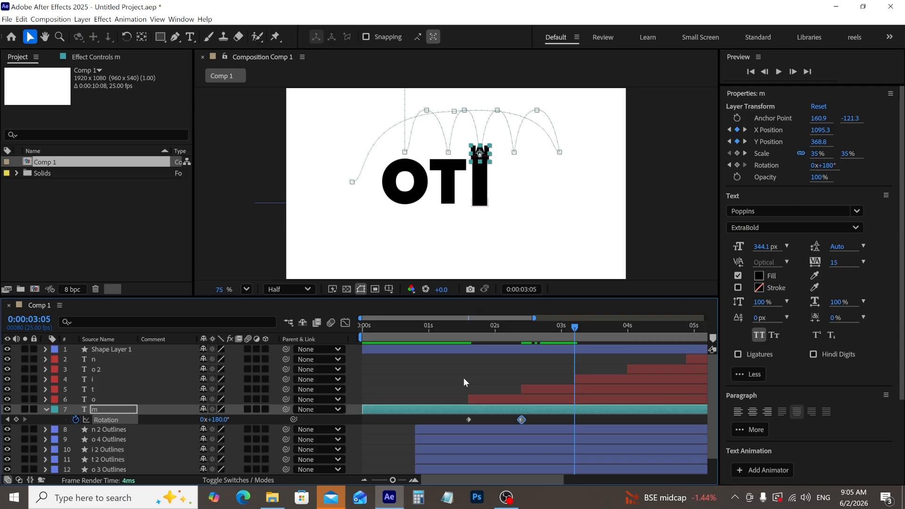
pyautogui.click(217, 420)
pyautogui.write('360')
pyautogui.press('Return')
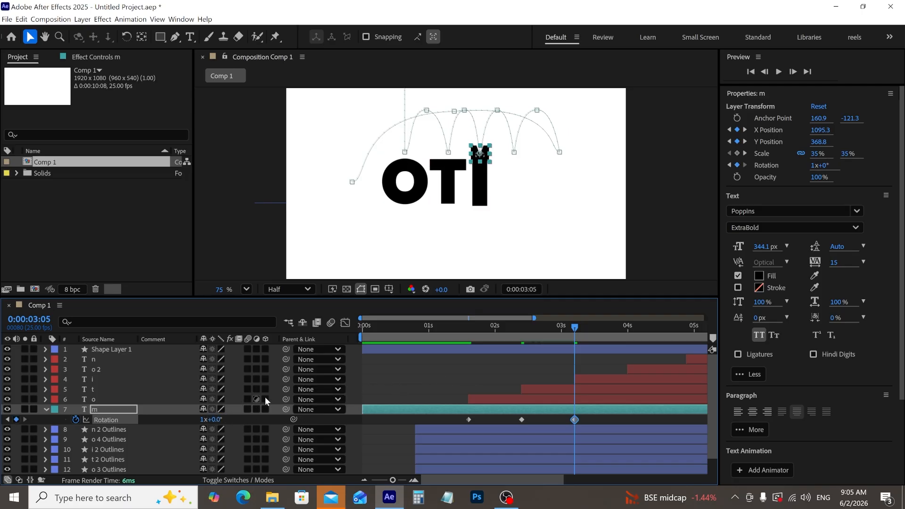
# Step: Keyframe the m layer's Rotation to 1x+180° at 0:00:04:00 and 2x+0° at 0:00:04:22
pyautogui.moveTo(582, 329); pyautogui.dragTo(630, 340)
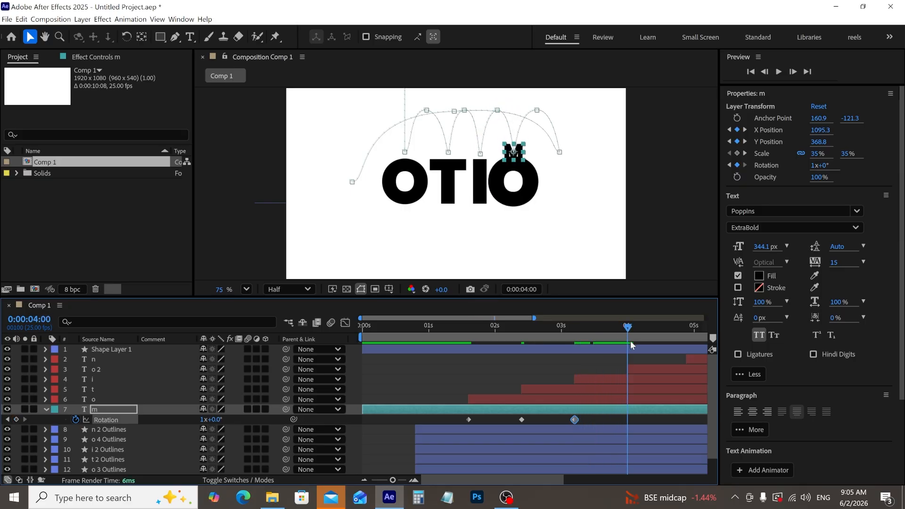
pyautogui.click(219, 421)
pyautogui.write('180')
pyautogui.press('Return')
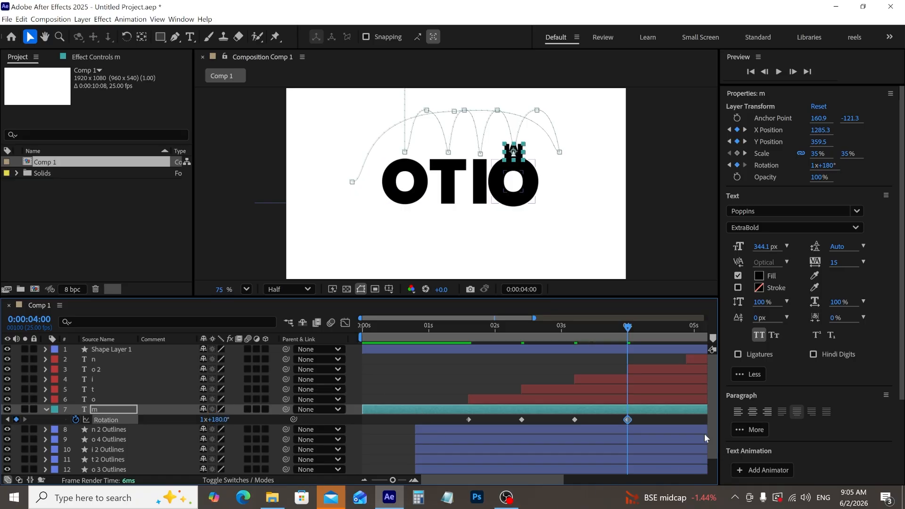
pyautogui.moveTo(632, 328); pyautogui.dragTo(685, 352)
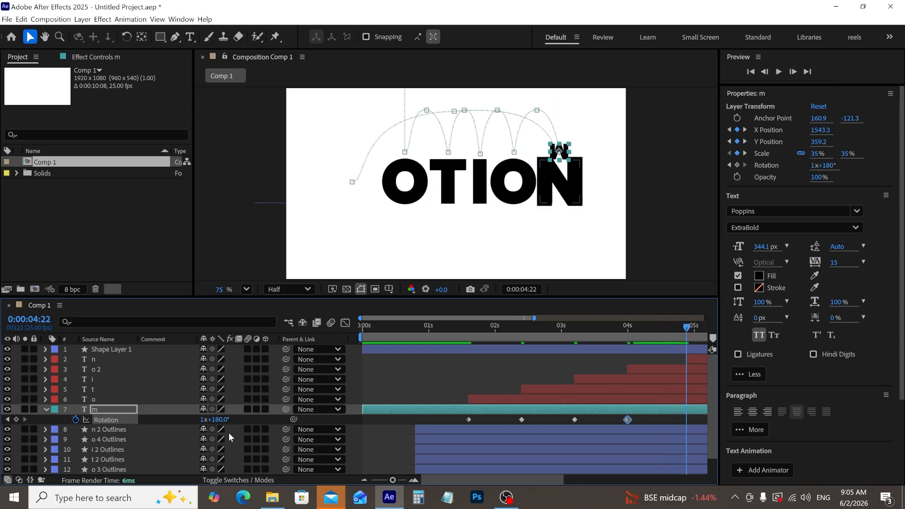
pyautogui.click(222, 419)
pyautogui.write('360')
pyautogui.press('Return')
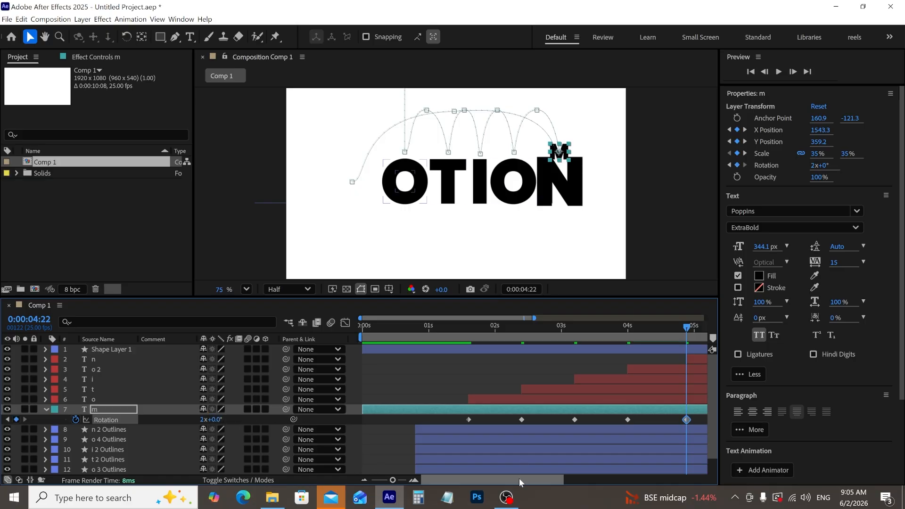
# Step: Keyframe the m layer's Rotation to 3x+0° at 0:00:06:13, where the full-size M lands in its final place
pyautogui.moveTo(519, 478); pyautogui.dragTo(588, 482)
pyautogui.moveTo(525, 327); pyautogui.dragTo(635, 341)
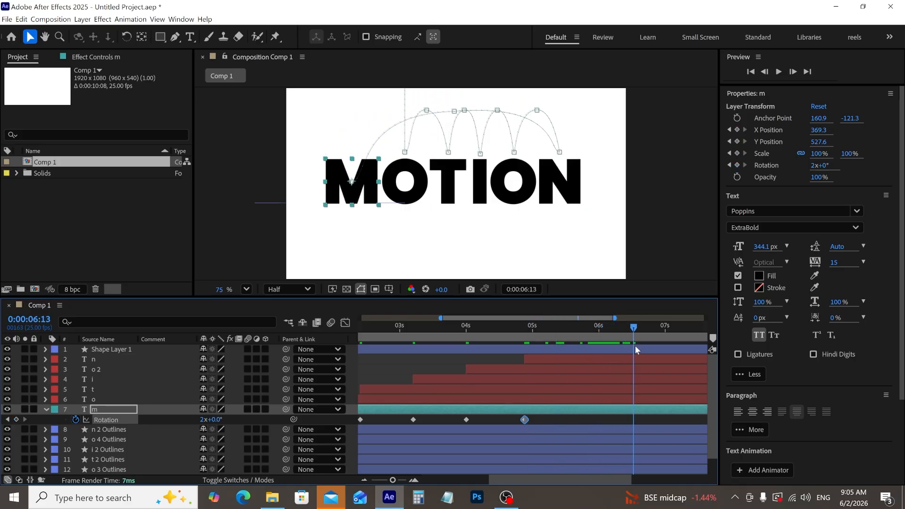
pyautogui.click(203, 420)
pyautogui.write('3')
pyautogui.press('Return')
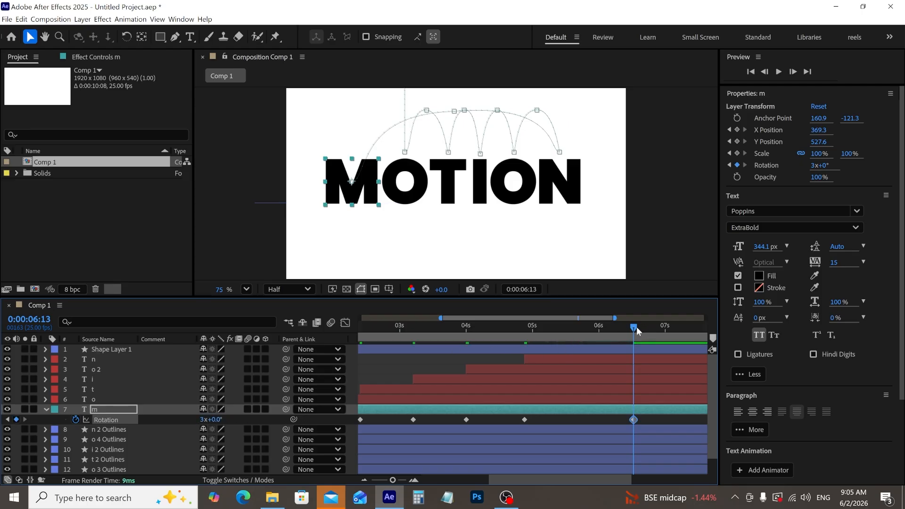
# Step: Play the animation from the first frame to check the M's bounces and spins
pyautogui.press('Home')
pyautogui.press('space')
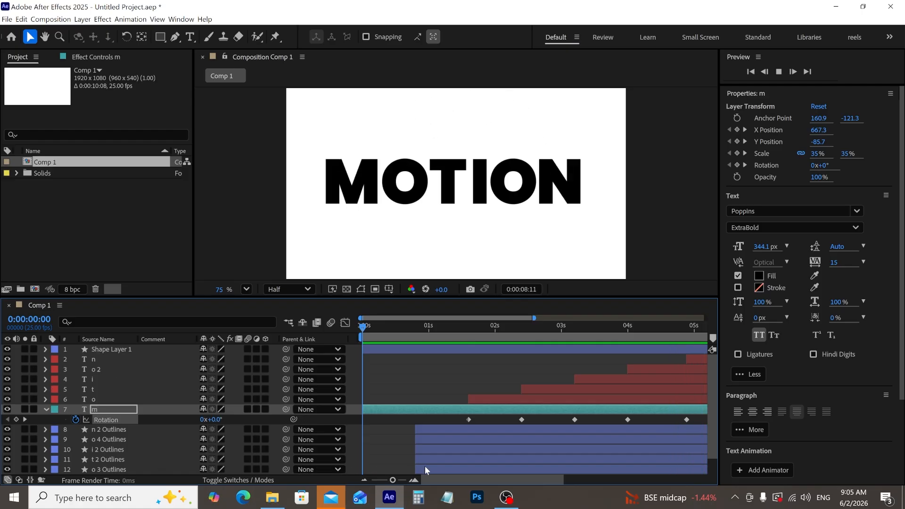
pyautogui.moveTo(455, 481); pyautogui.dragTo(529, 440)
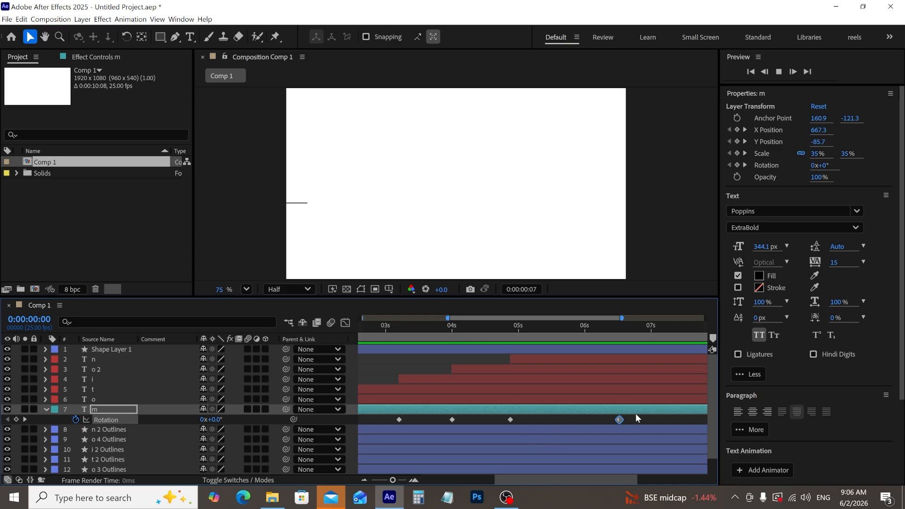
# Step: Try a different degree value on the m layer's Rotation keyframe at 0:00:06:13
pyautogui.click(609, 327)
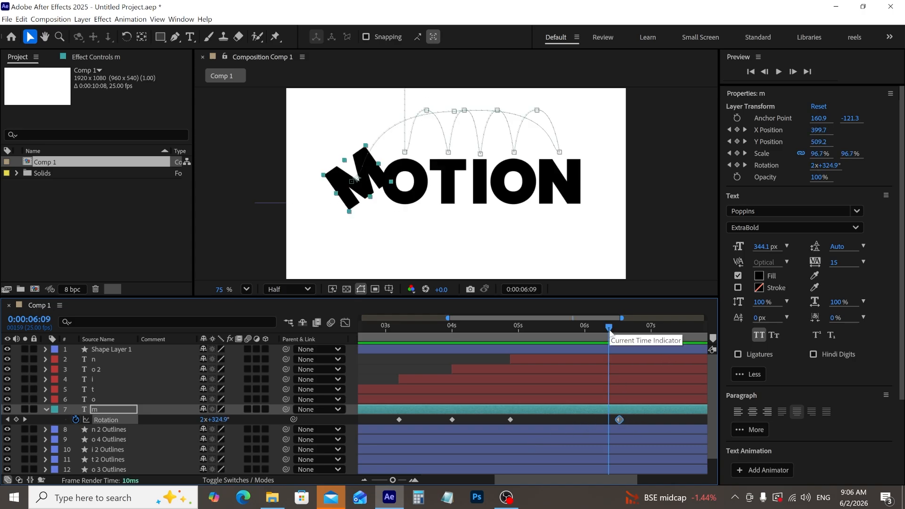
pyautogui.click(620, 330)
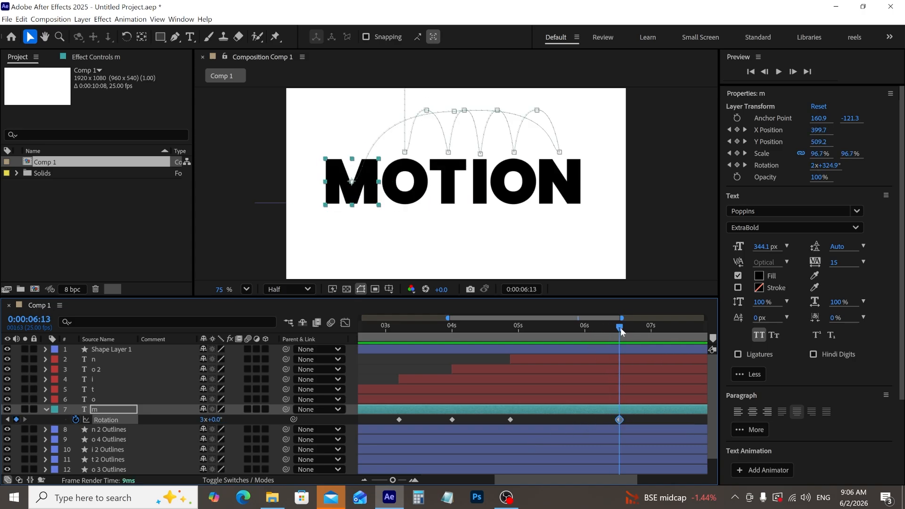
pyautogui.click(222, 419)
pyautogui.write('18')
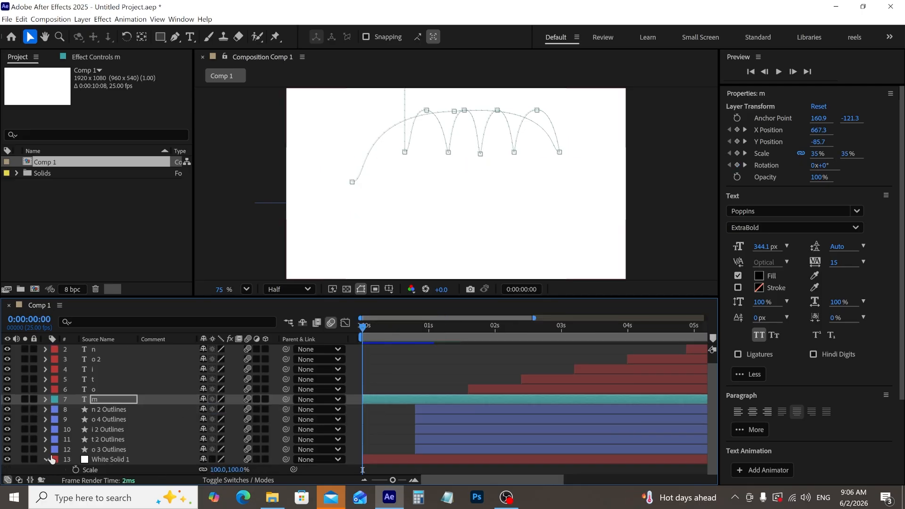
# Step: Pre-compose all layers from Shape Layer 1 through o 3 Outlines, moving all attributes into the new composition
pyautogui.click(49, 457)
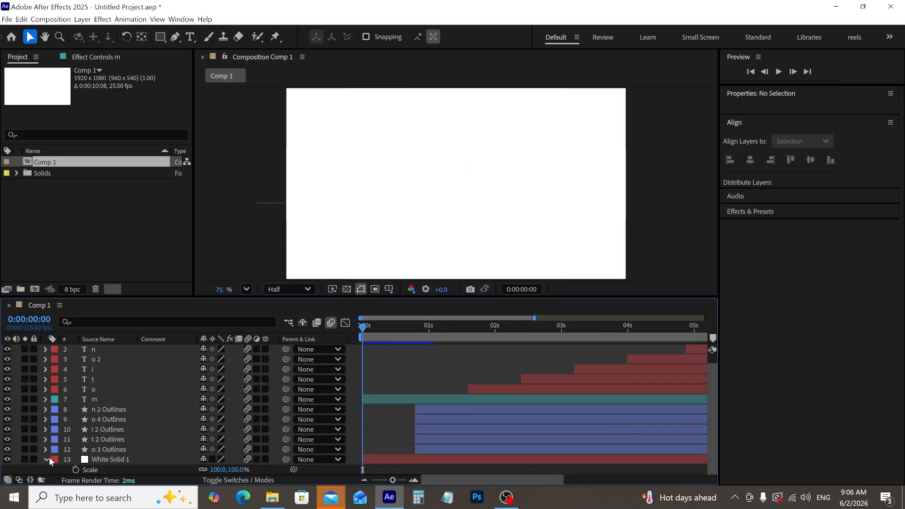
pyautogui.scroll(1, 523, 355)
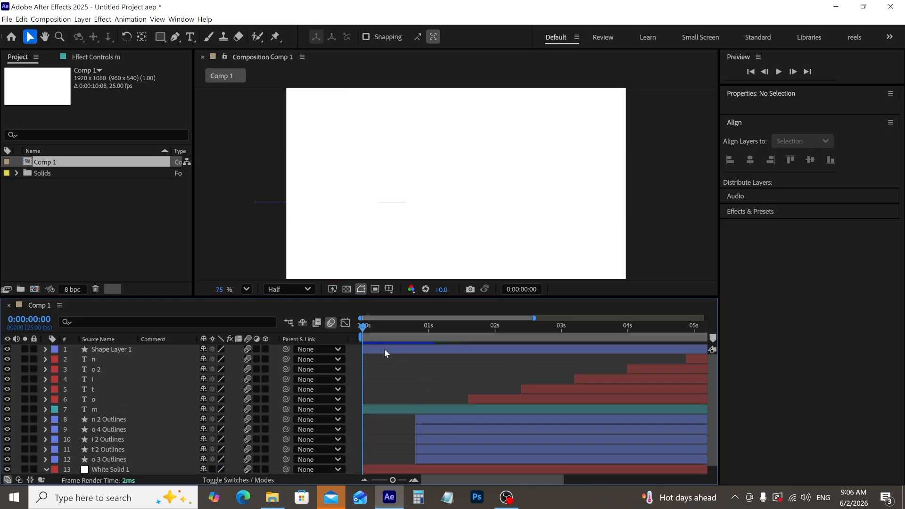
pyautogui.moveTo(367, 329); pyautogui.dragTo(180, 385)
pyautogui.click(114, 349)
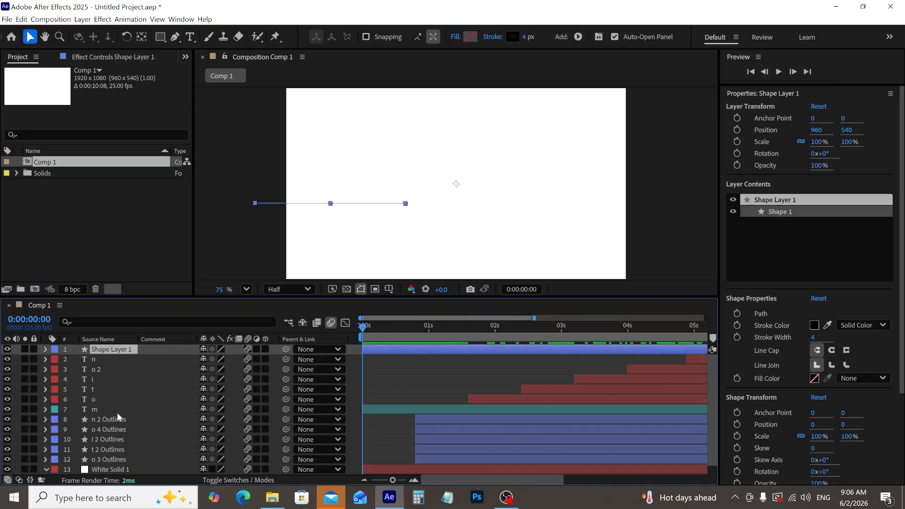
pyautogui.keyDown('shift'); pyautogui.click(126, 459); pyautogui.keyUp('shift')
pyautogui.rightClick(126, 460)
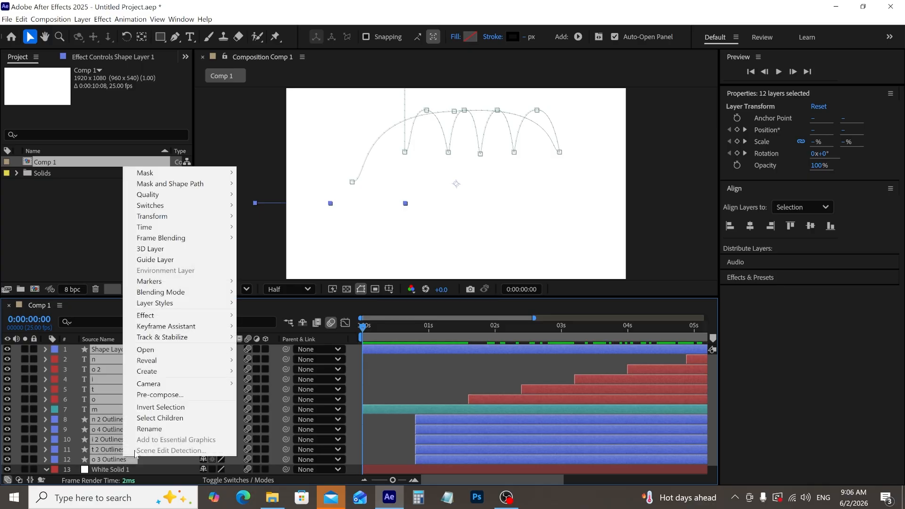
pyautogui.click(157, 396)
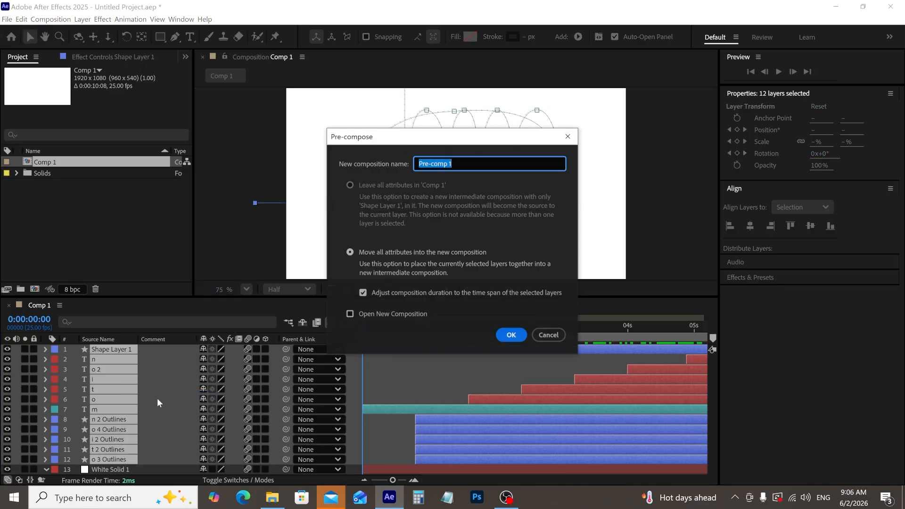
pyautogui.click(512, 334)
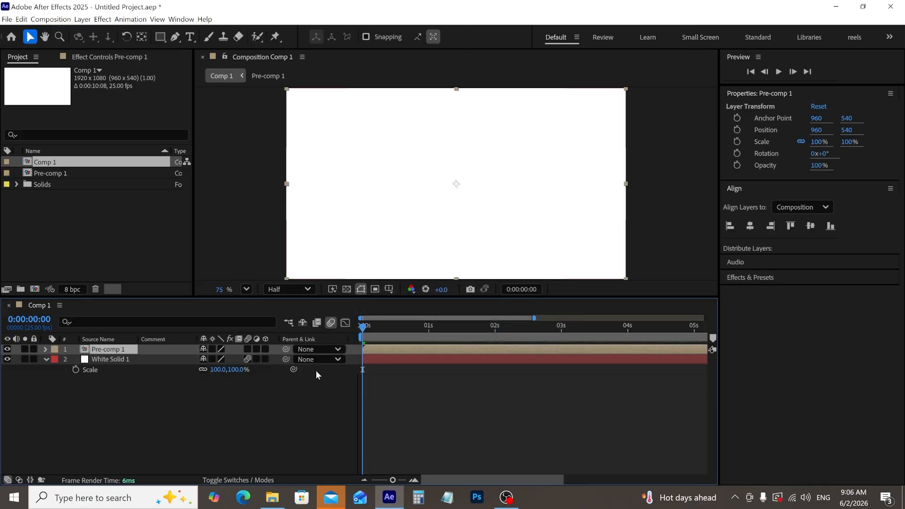
# Step: Duplicate the pre-comp layer and flip the copy vertically with an unlinked Scale of 100, -100%
pyautogui.hotkey('ctrl', 'd')
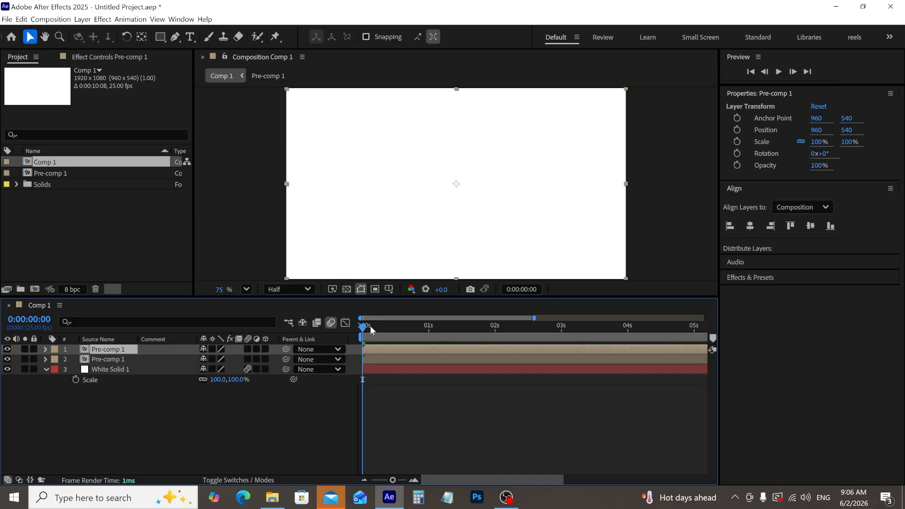
pyautogui.moveTo(370, 326); pyautogui.dragTo(563, 364)
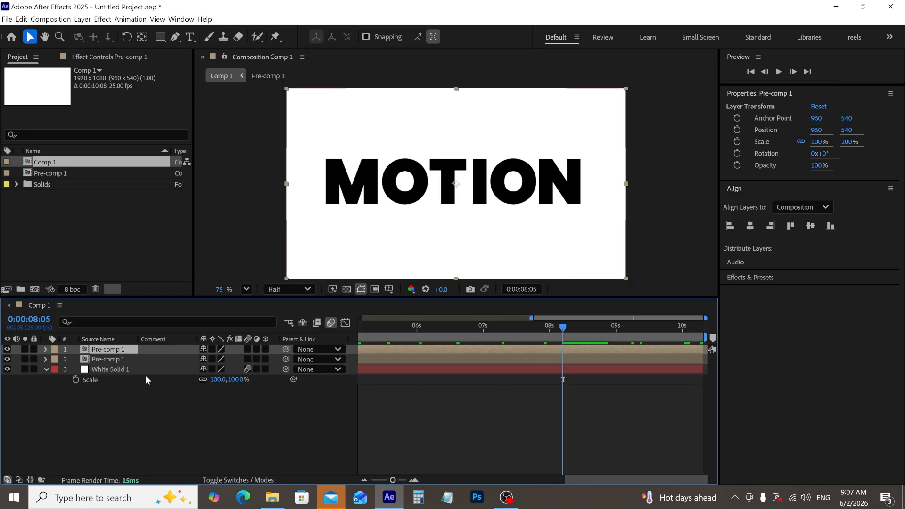
pyautogui.press('s')
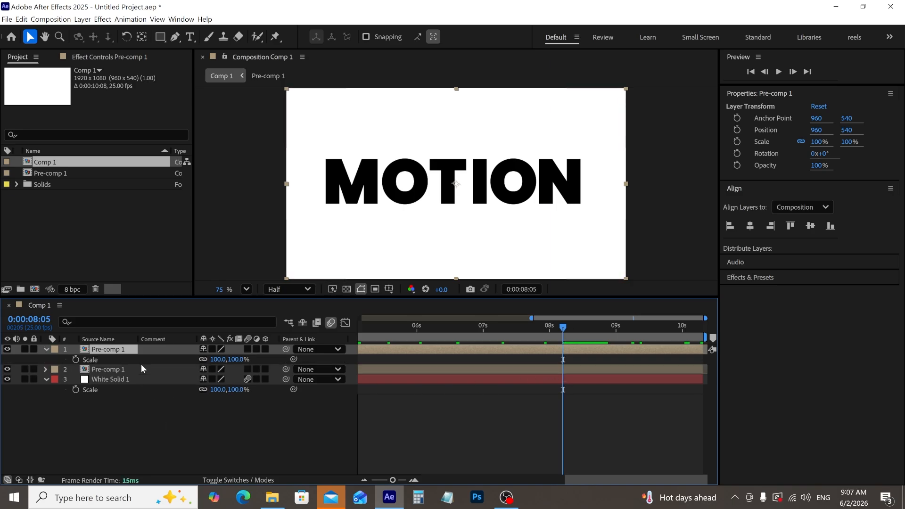
pyautogui.click(202, 359)
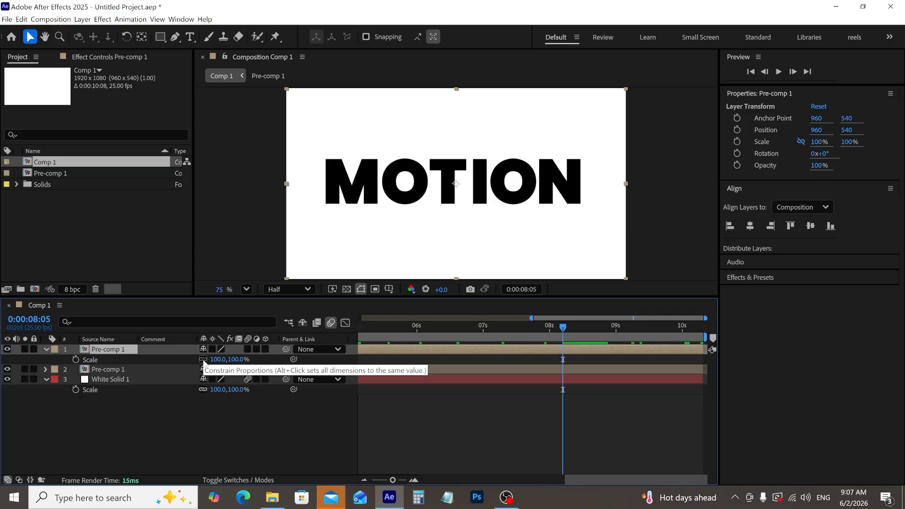
pyautogui.click(238, 359)
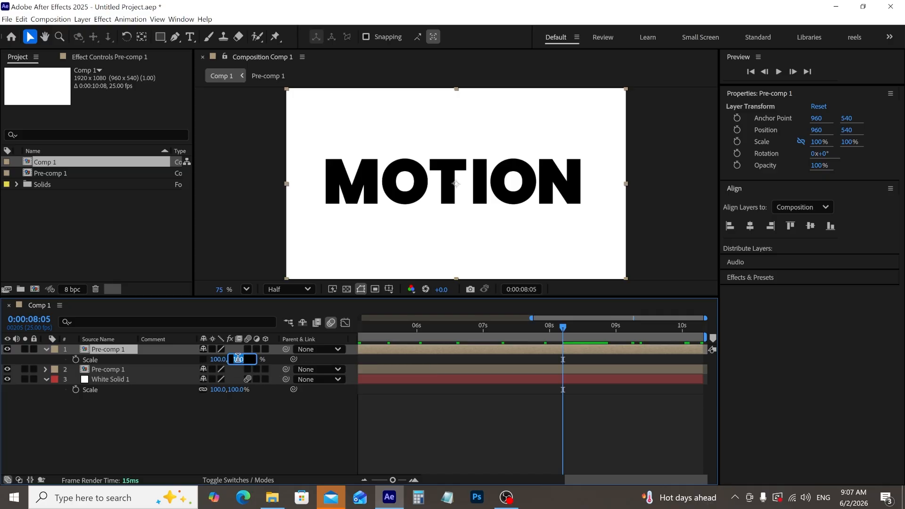
pyautogui.write('-100')
pyautogui.press('Return')
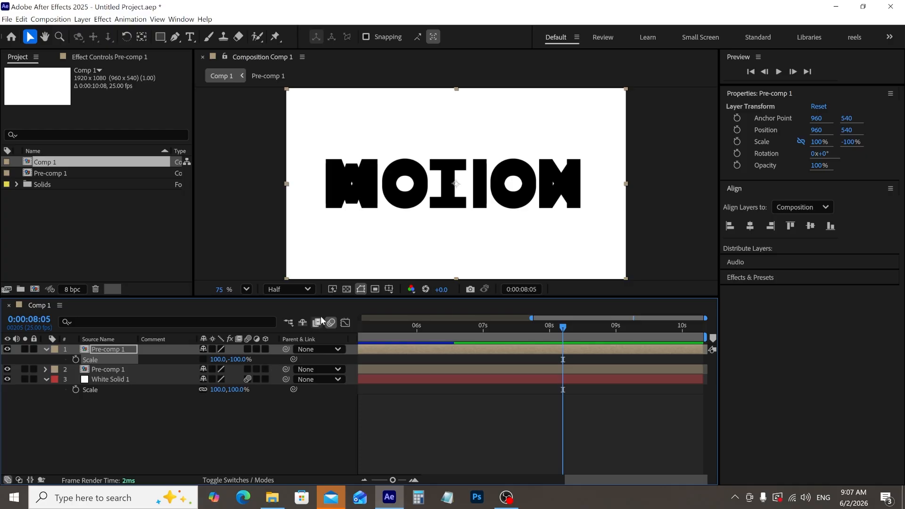
# Step: Move the flipped copy directly beneath the MOTION text, to about 961, 773, and set its Opacity to 40%
pyautogui.moveTo(460, 186); pyautogui.dragTo(460, 227)
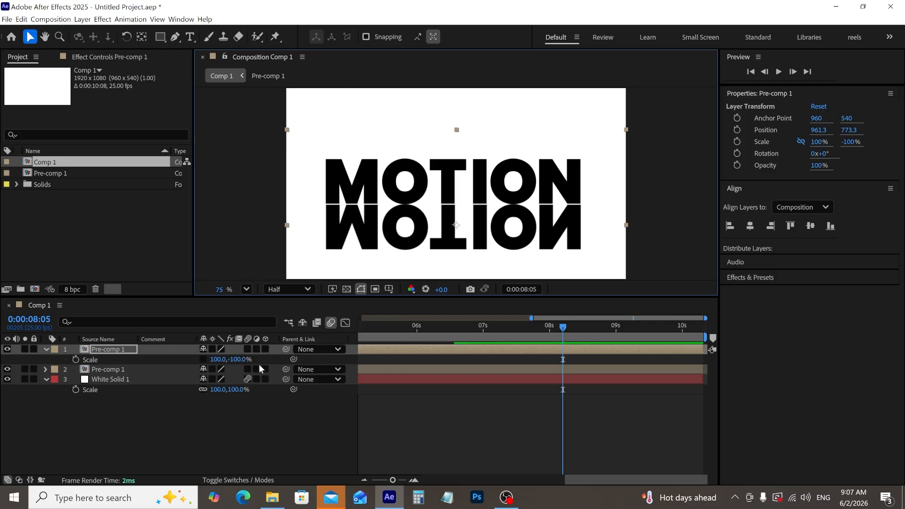
pyautogui.press('t')
pyautogui.click(208, 359)
pyautogui.write('40')
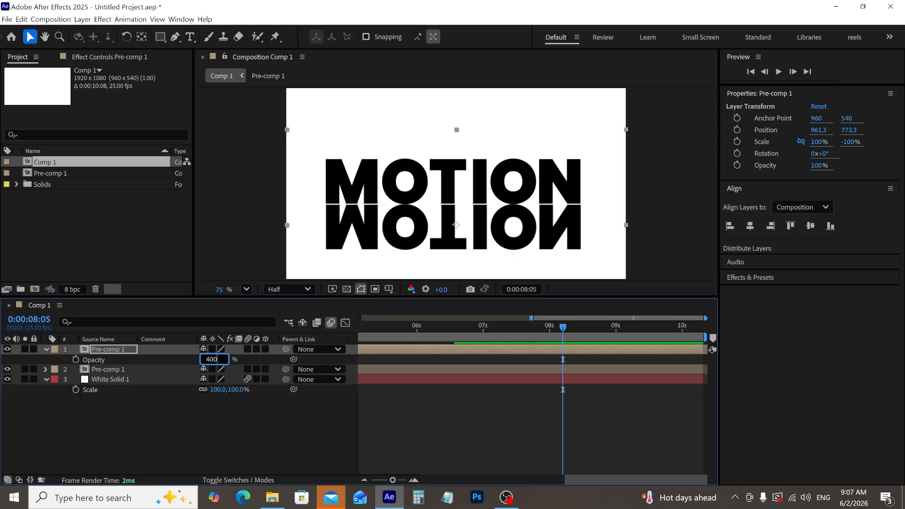
pyautogui.press('Return')
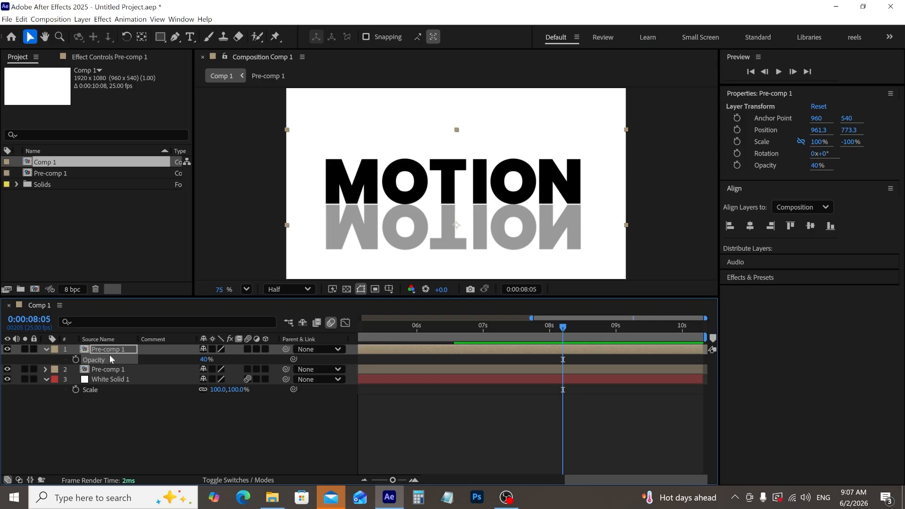
# Step: Mask the flipped copy with a wide rectangle along the base of the word and set Mask Feather to 114 pixels
pyautogui.click(160, 37)
pyautogui.moveTo(316, 192); pyautogui.dragTo(596, 212)
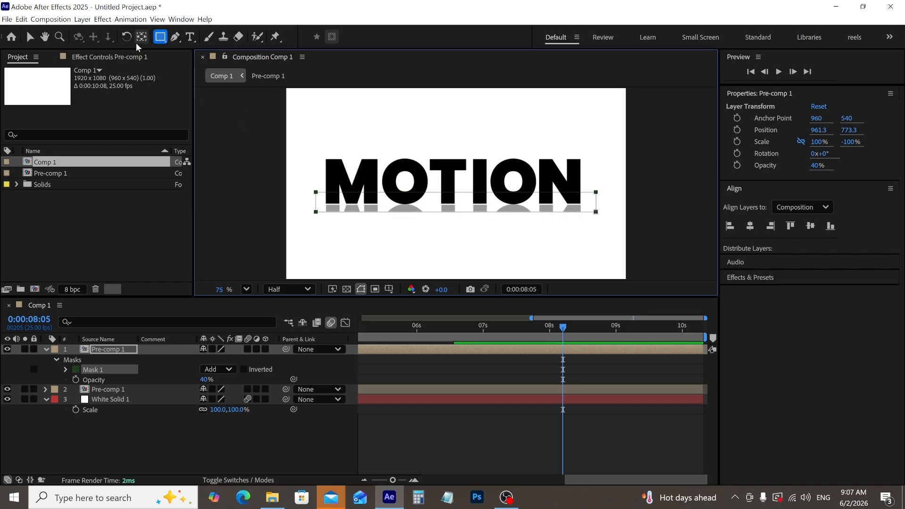
pyautogui.click(67, 369)
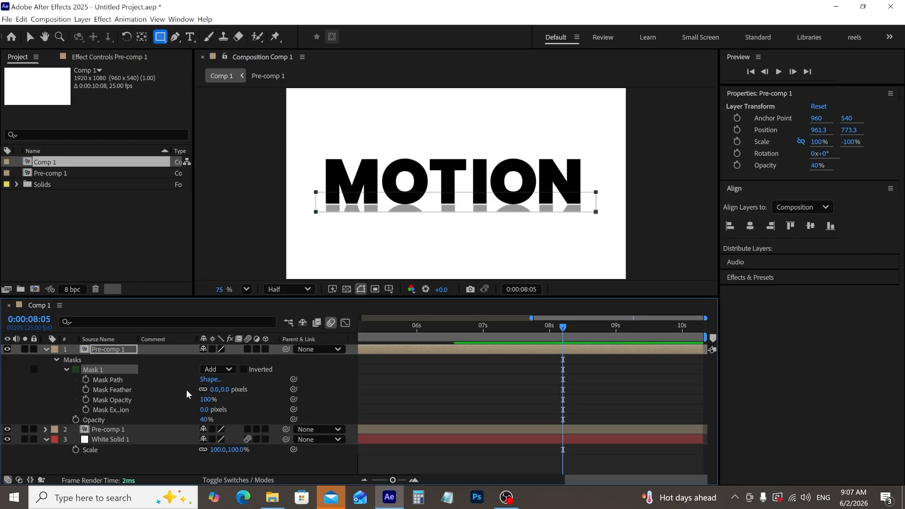
pyautogui.moveTo(217, 394); pyautogui.dragTo(289, 395)
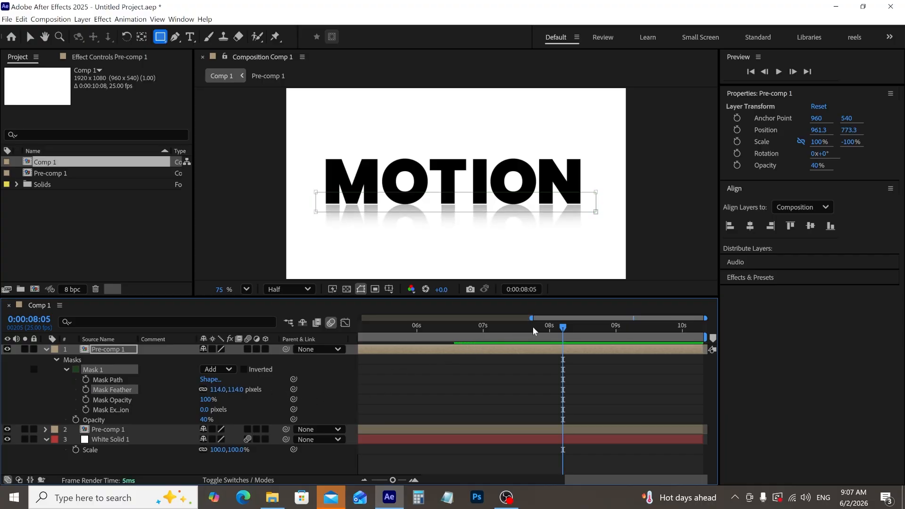
pyautogui.moveTo(570, 328); pyautogui.dragTo(515, 327)
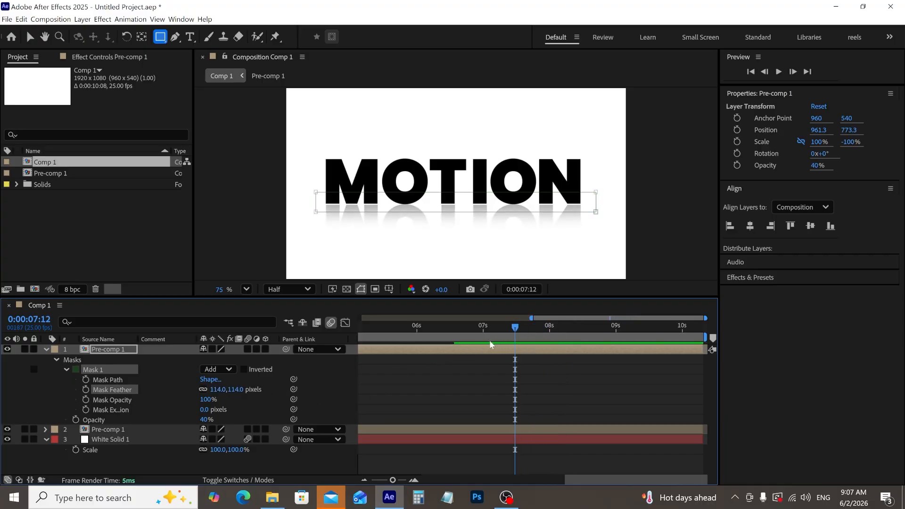
pyautogui.click(46, 349)
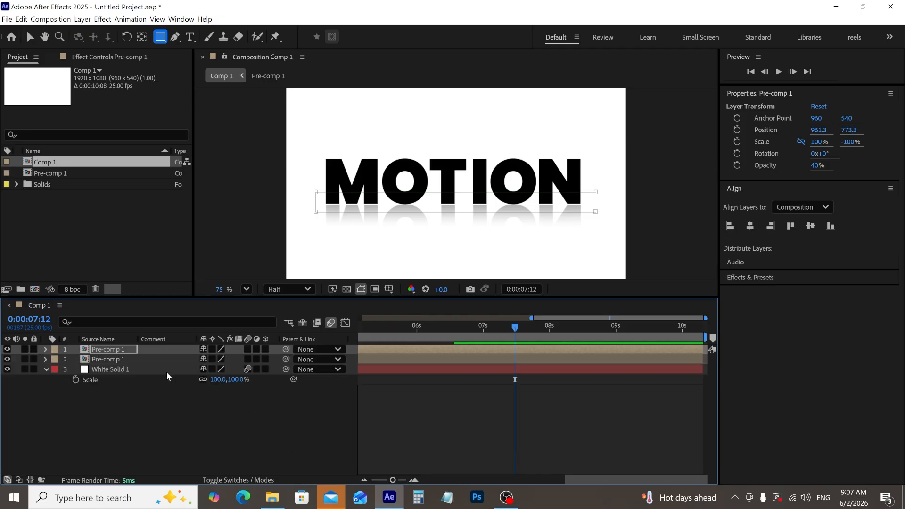
# Step: Add a new adjustment layer above the pre-comp layers
pyautogui.rightClick(140, 394)
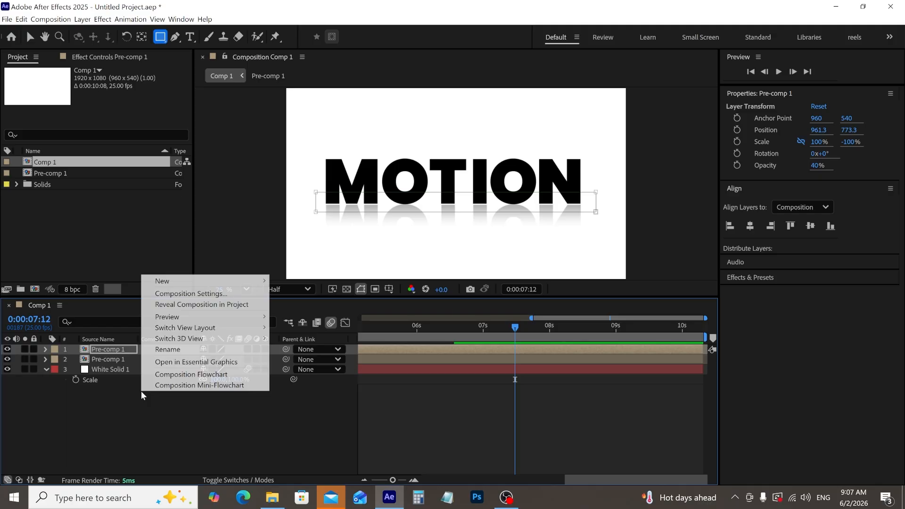
pyautogui.moveTo(186, 283)
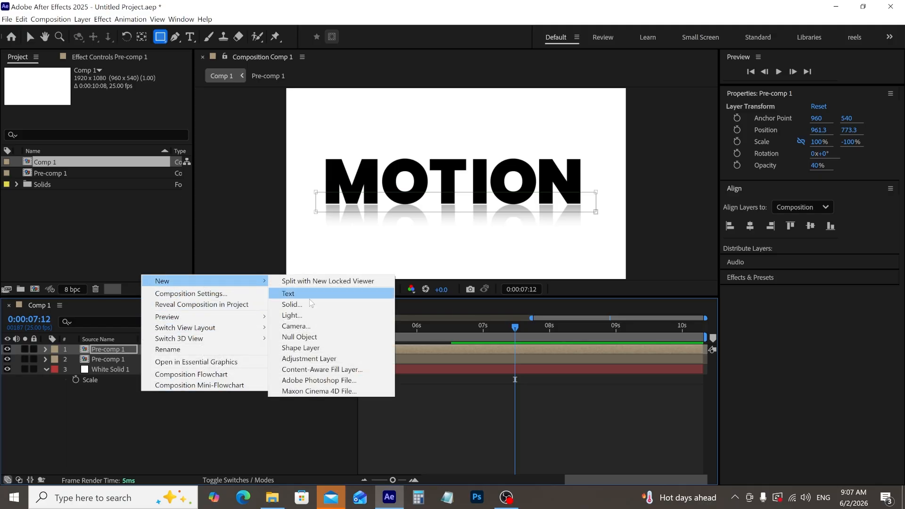
pyautogui.click(324, 359)
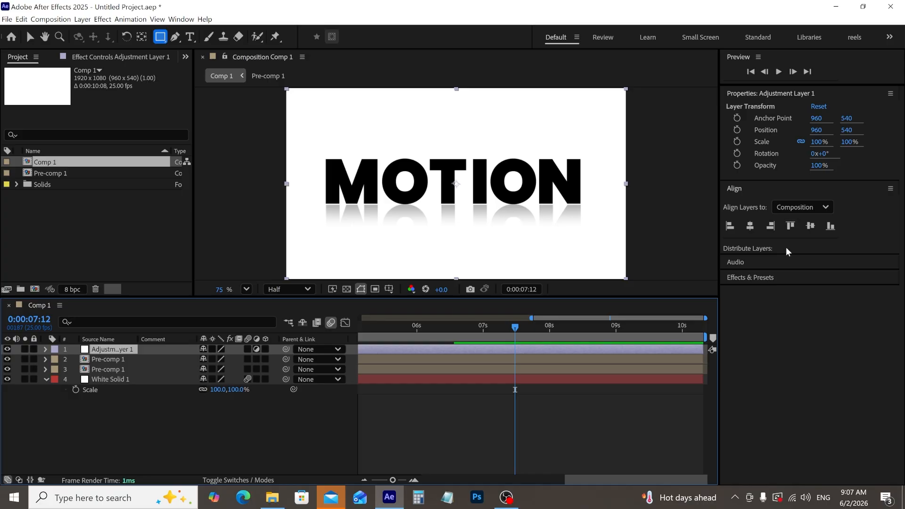
# Step: Apply the Tint effect to the adjustment layer and swap its black and white mapping colors
pyautogui.click(780, 277)
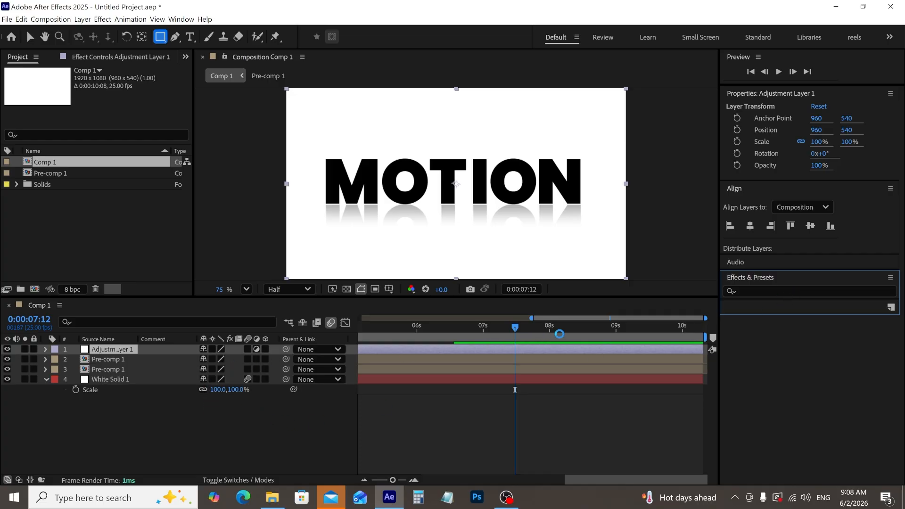
pyautogui.click(755, 295)
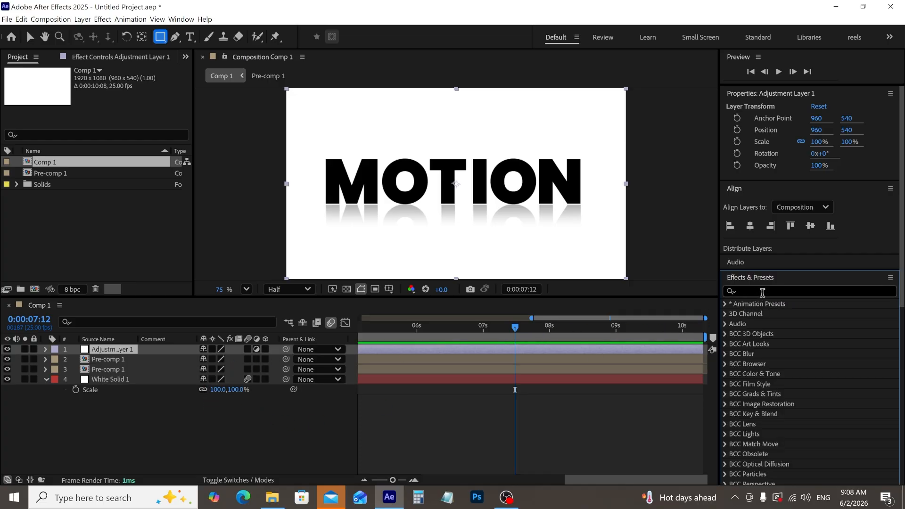
pyautogui.write('tint')
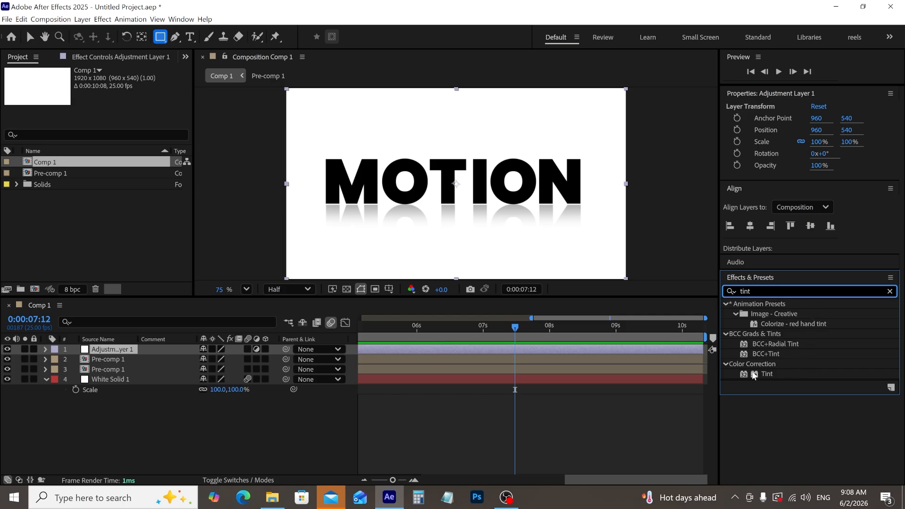
pyautogui.moveTo(754, 375); pyautogui.dragTo(582, 349)
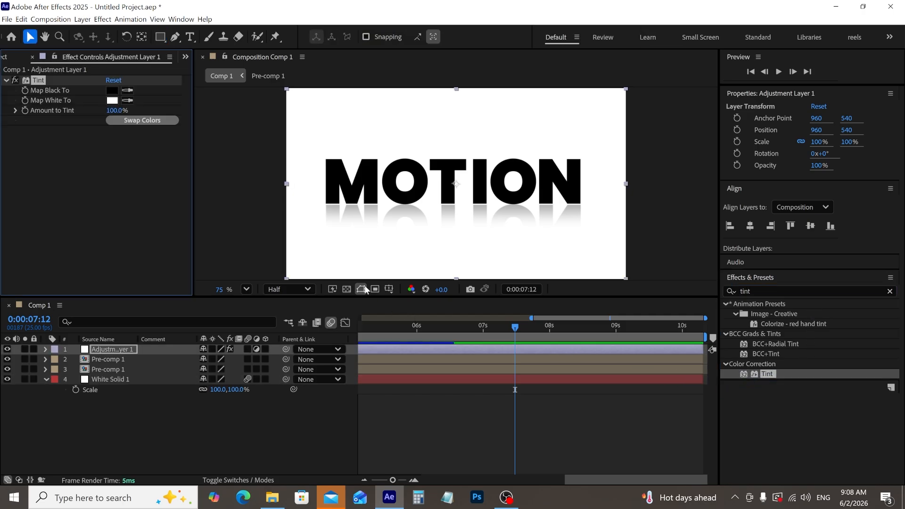
pyautogui.click(148, 120)
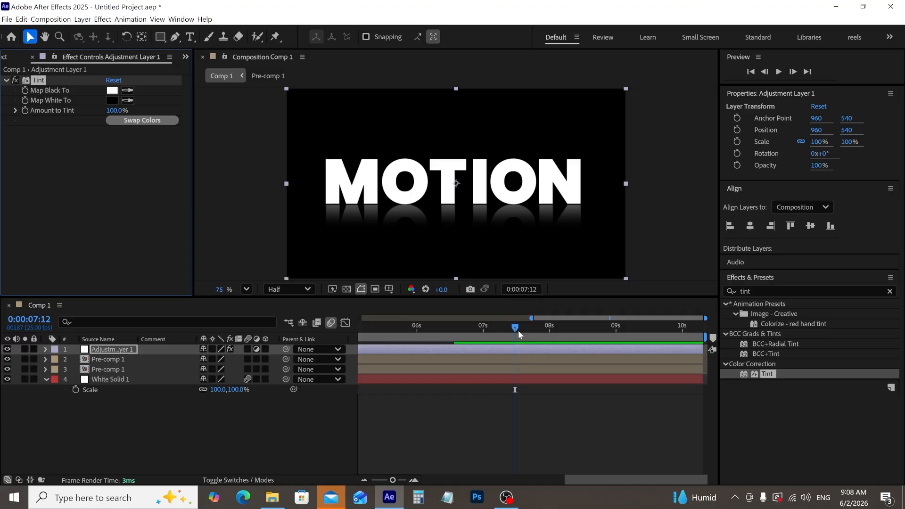
# Step: Add a null object above the adjustment layer and select both Pre-comp 1 layers
pyautogui.rightClick(72, 407)
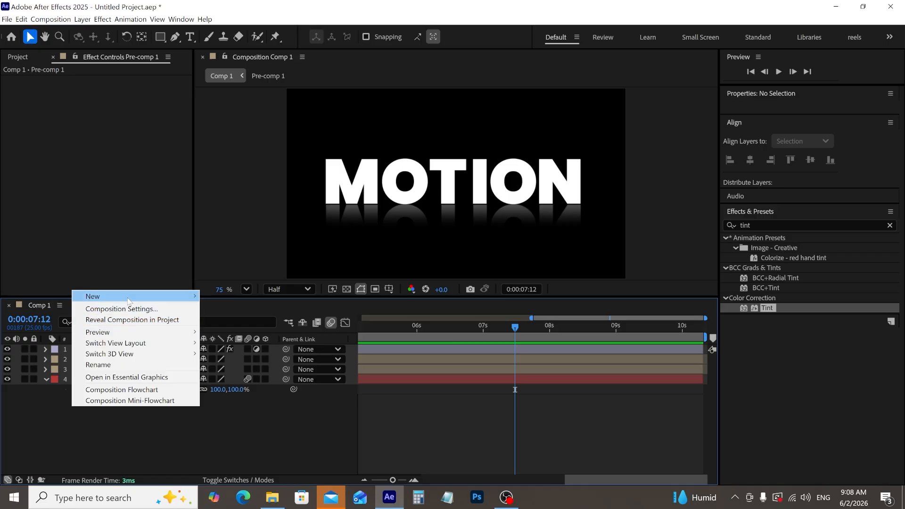
pyautogui.moveTo(160, 297)
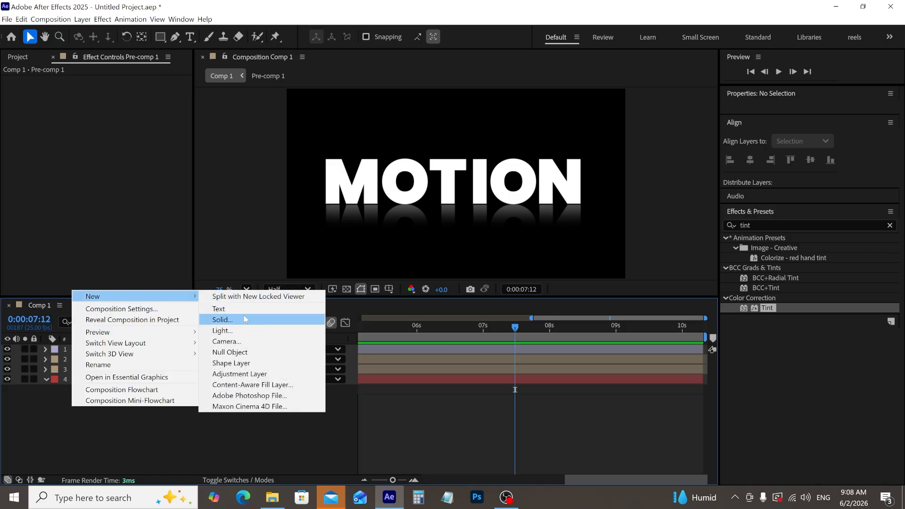
pyautogui.click(250, 352)
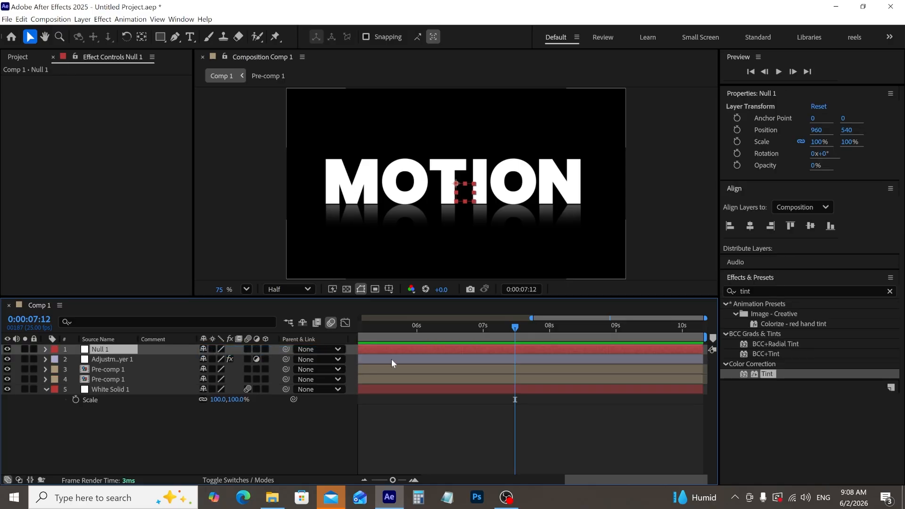
pyautogui.click(391, 359)
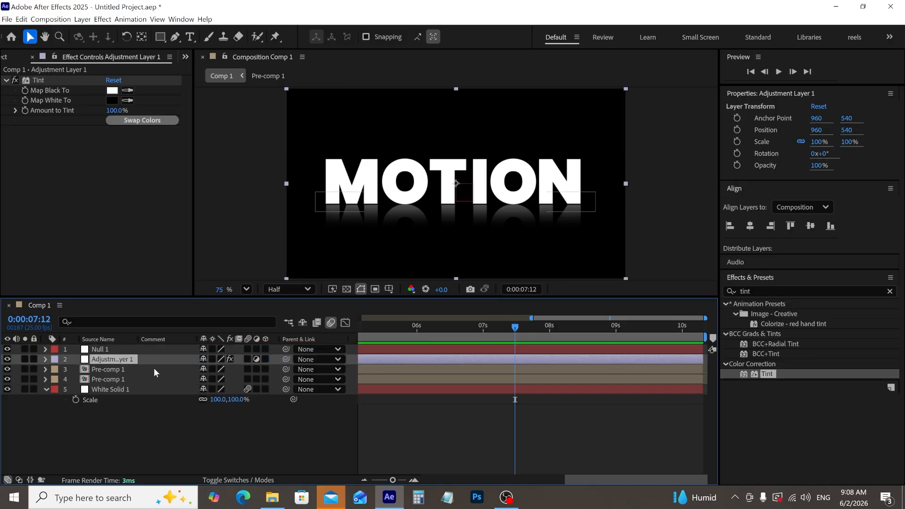
pyautogui.click(105, 369)
pyautogui.keyDown('shift'); pyautogui.click(106, 379); pyautogui.keyUp('shift')
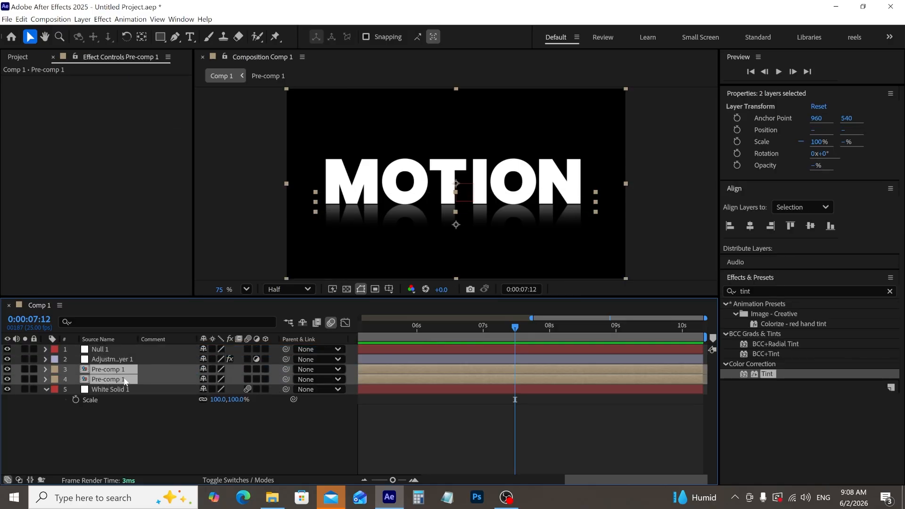
pyautogui.moveTo(284, 369); pyautogui.dragTo(165, 358)
pyautogui.click(137, 360)
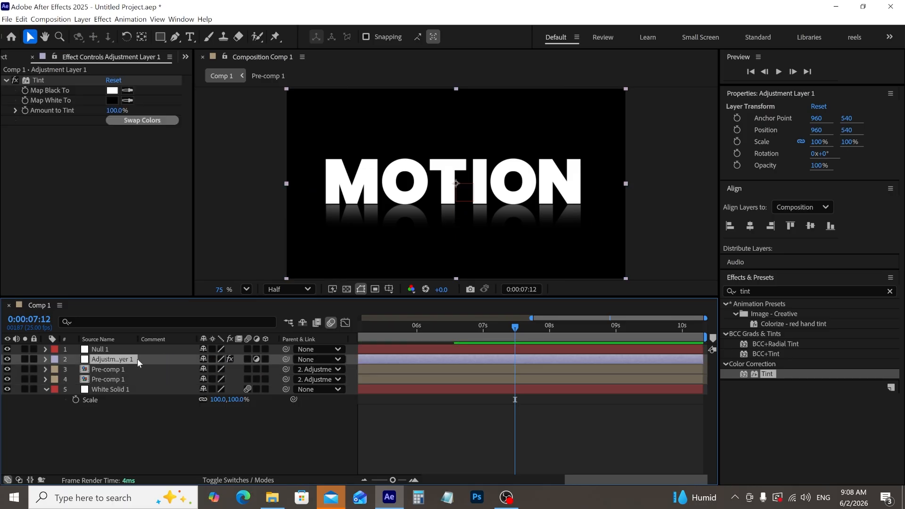
pyautogui.hotkey('ctrl', 'z')
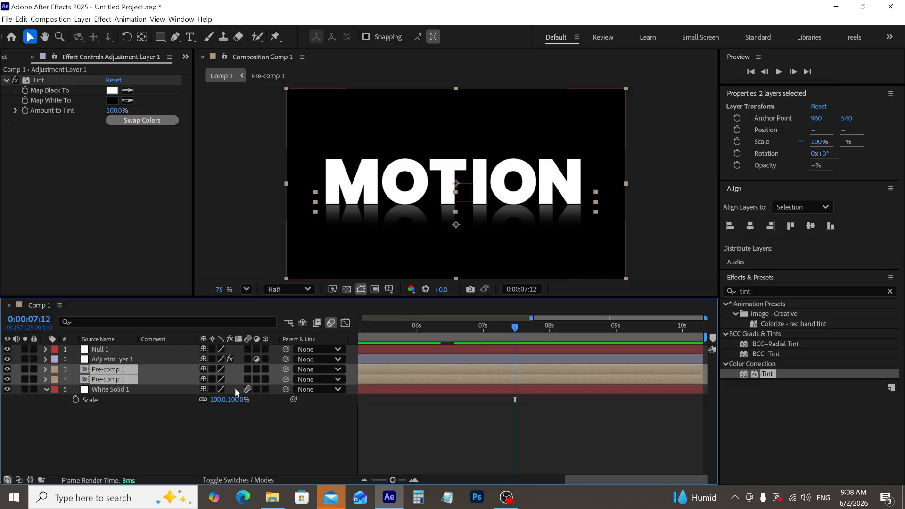
# Step: Parent both Pre-comp 1 layers to the null object
pyautogui.moveTo(286, 369); pyautogui.dragTo(134, 350)
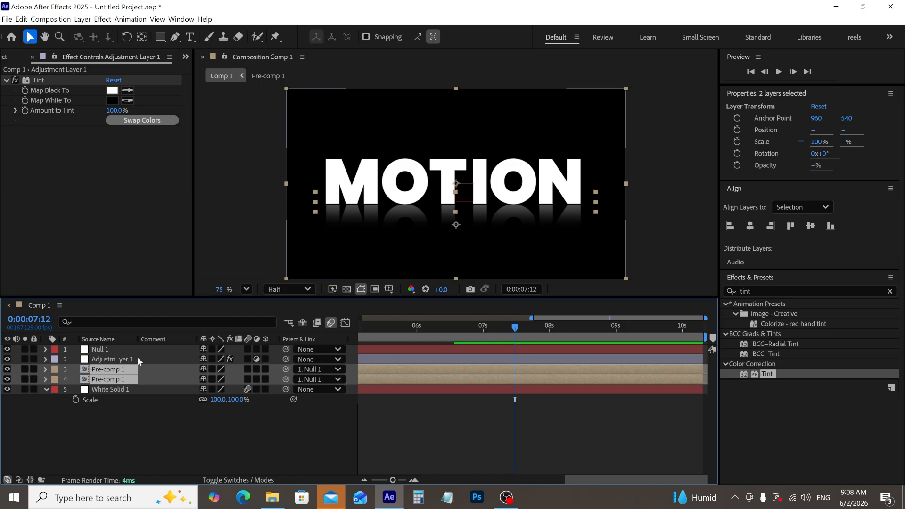
# Step: Set the null object's Scale to 115% at the start of the composition and keyframe it there
pyautogui.click(101, 352)
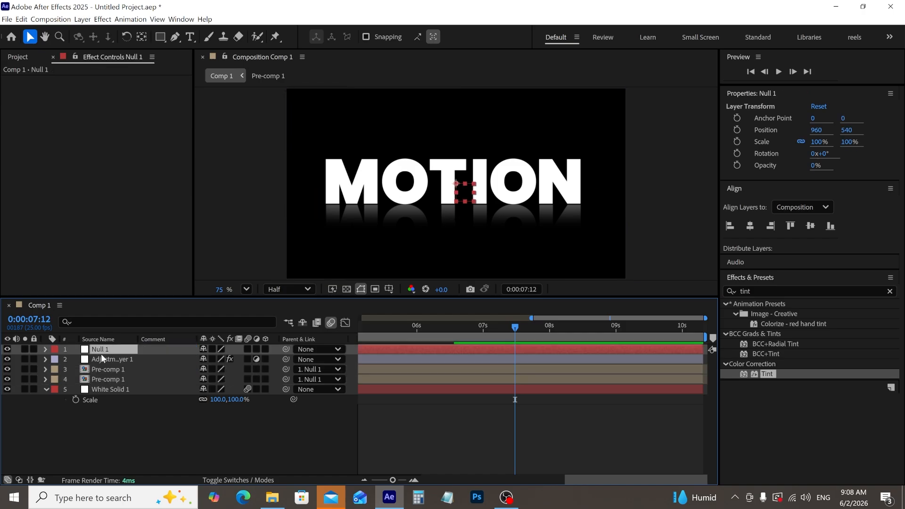
pyautogui.press('s')
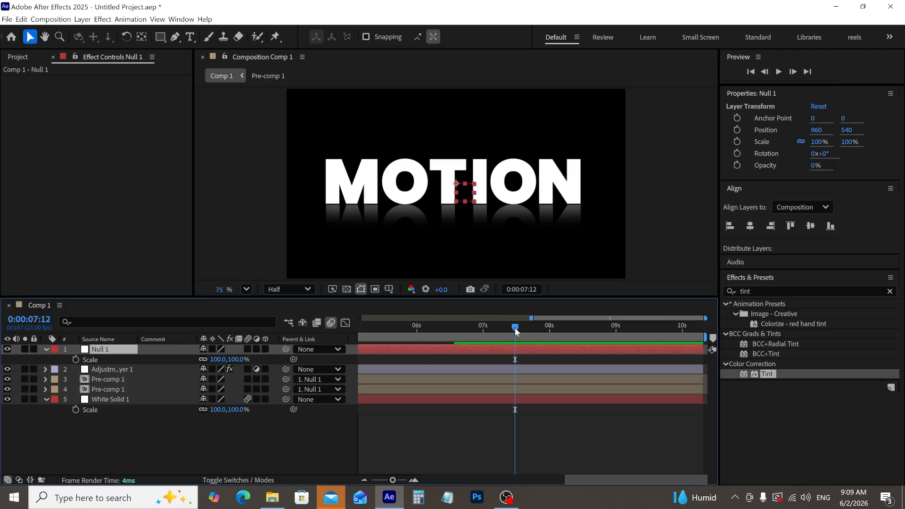
pyautogui.moveTo(515, 329); pyautogui.dragTo(216, 358)
pyautogui.click(215, 358)
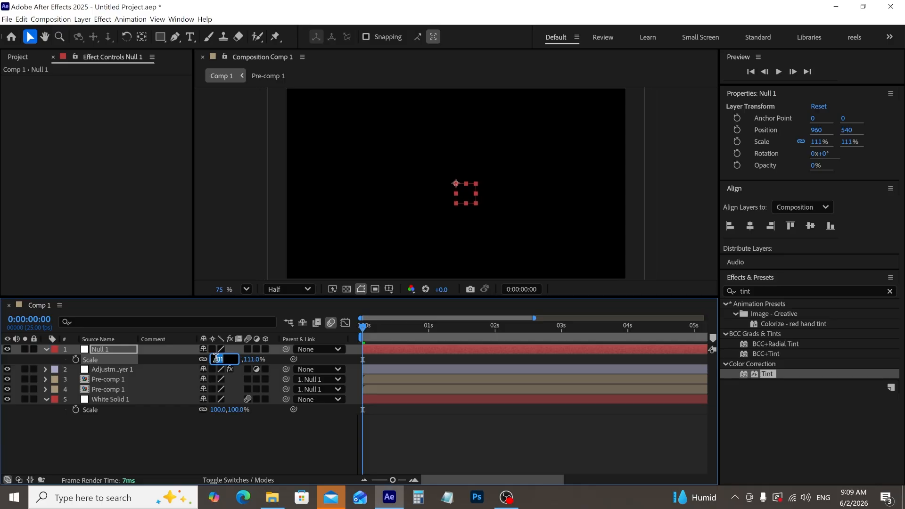
pyautogui.write('115')
pyautogui.press('Return')
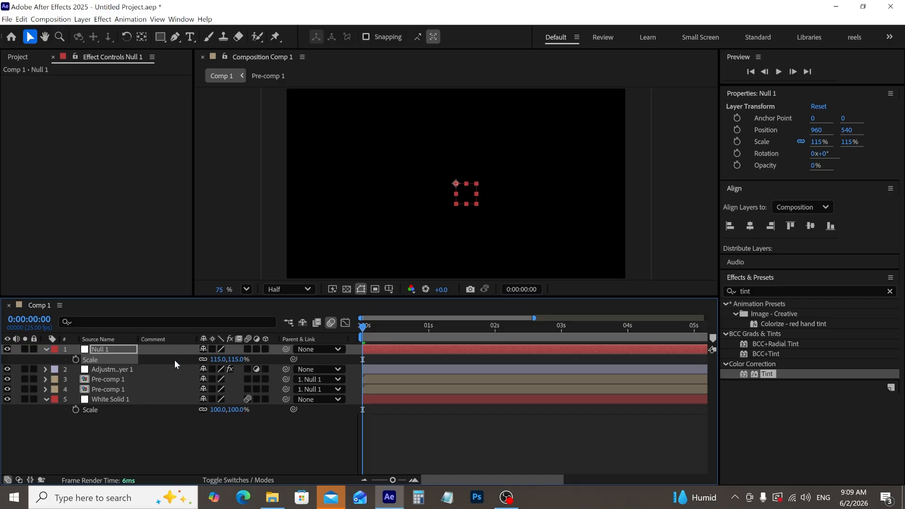
pyautogui.click(75, 359)
# Step: Keyframe the null object's Scale at 100% at 8 seconds and preview the animation from the start
pyautogui.moveTo(366, 327); pyautogui.dragTo(552, 356)
pyautogui.click(230, 358)
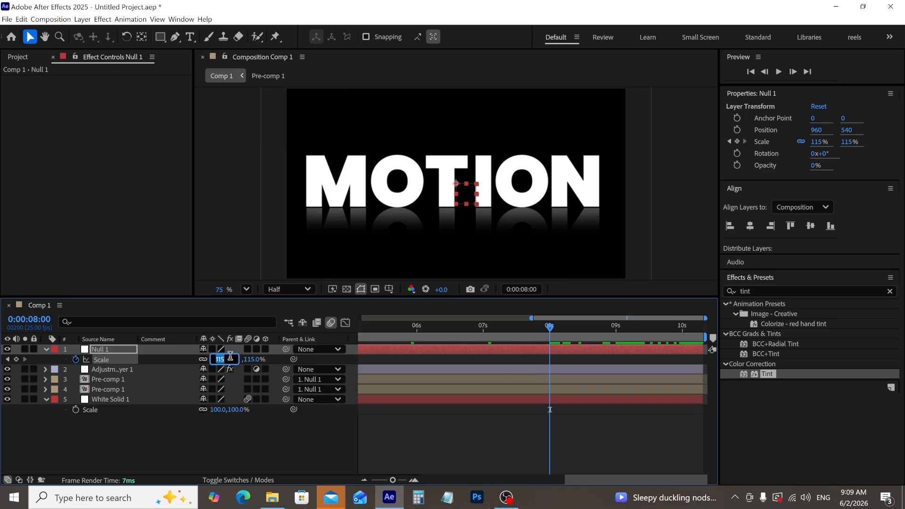
pyautogui.write('100')
pyautogui.press('Return')
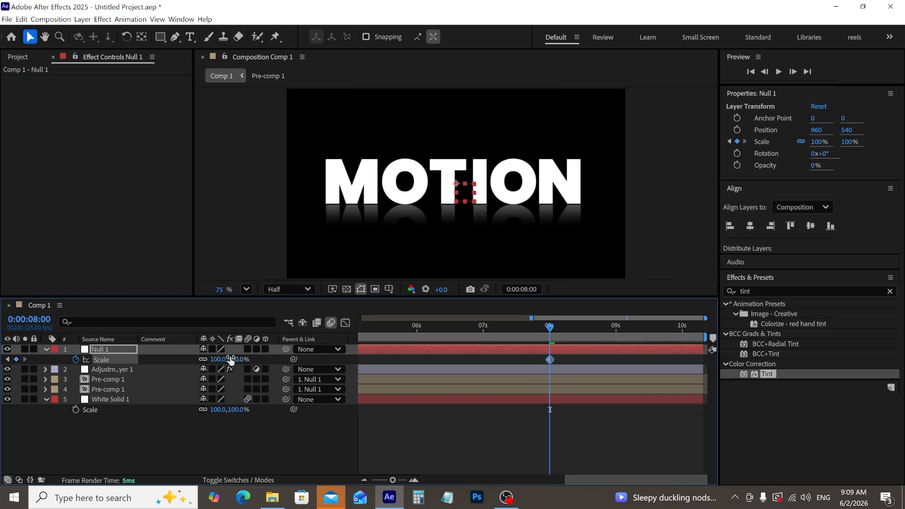
pyautogui.press('Home')
pyautogui.press('space')
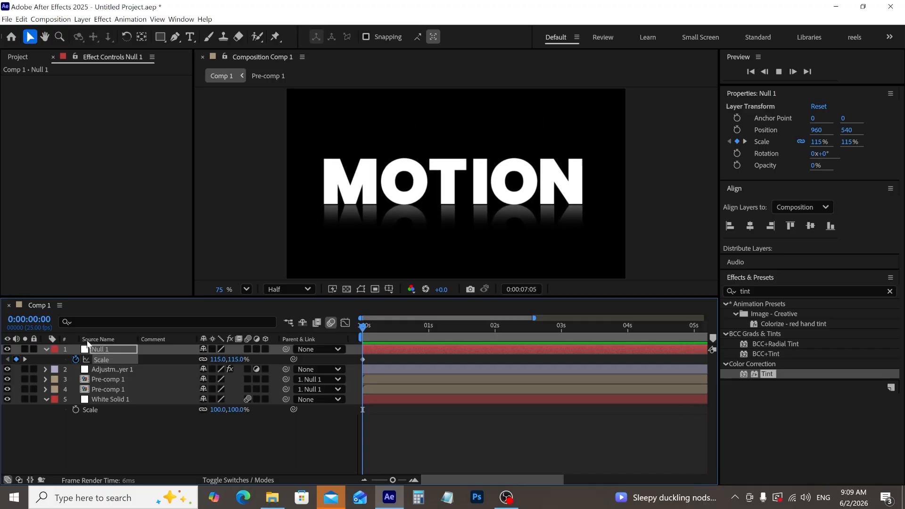
pyautogui.press('space')
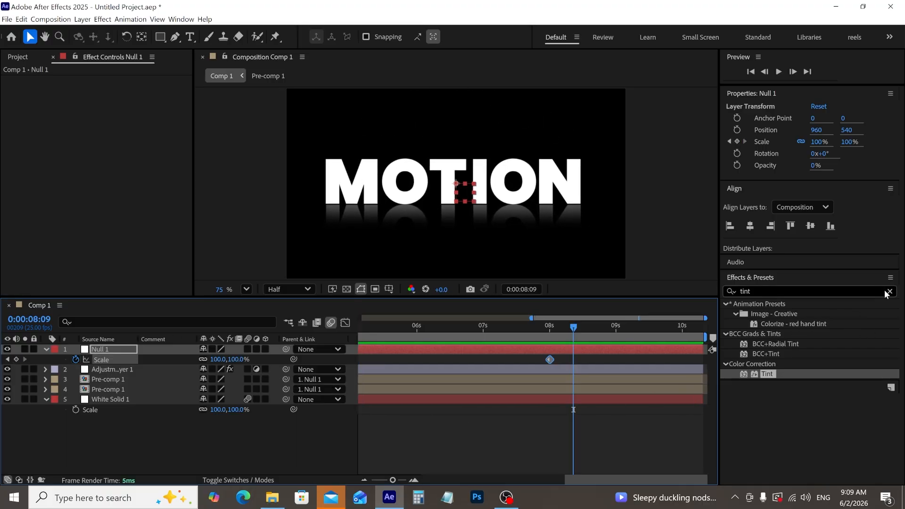
# Step: Apply the Deep Glow effect to the adjustment layer and reduce its Radius to about 36
pyautogui.click(890, 292)
pyautogui.click(867, 290)
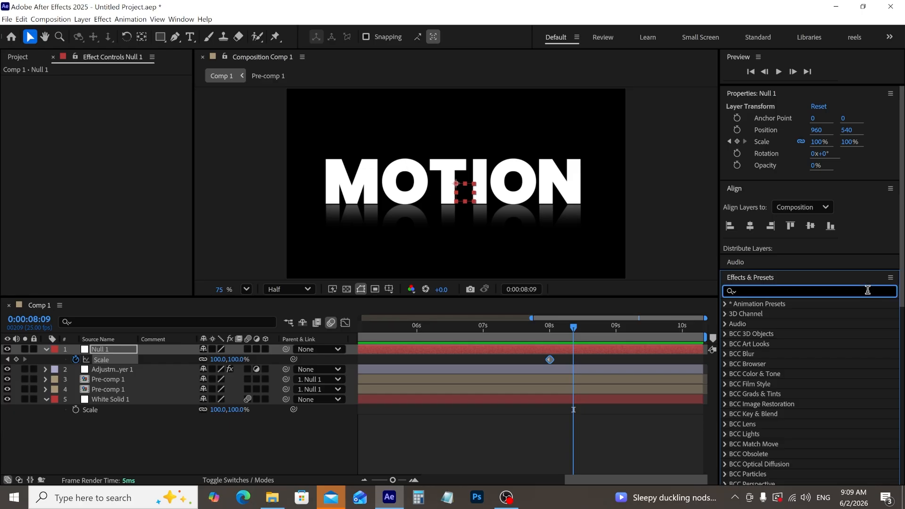
pyautogui.write('glo')
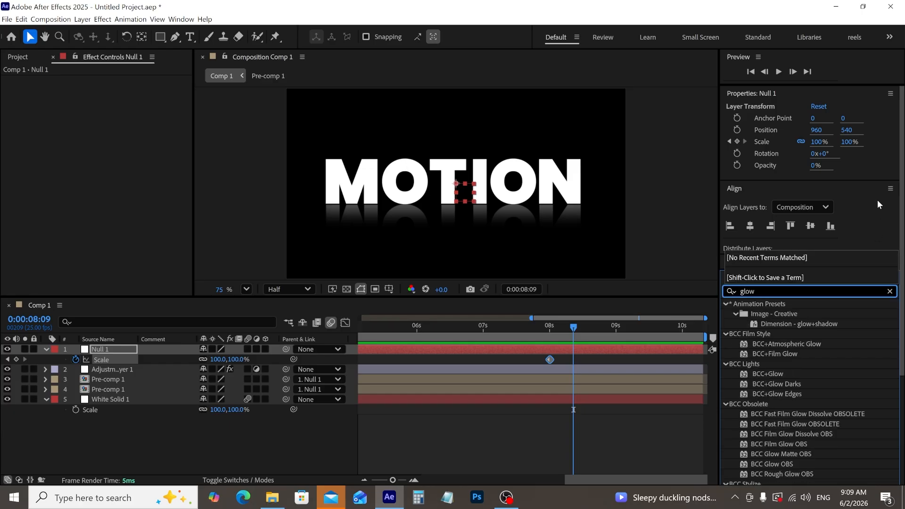
pyautogui.write('w')
pyautogui.scroll(-5, 842, 398)
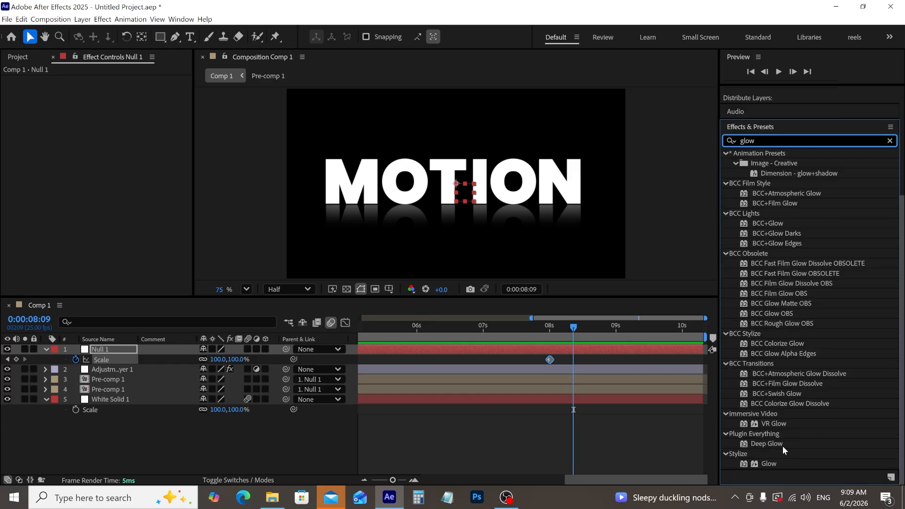
pyautogui.moveTo(770, 442); pyautogui.dragTo(504, 369)
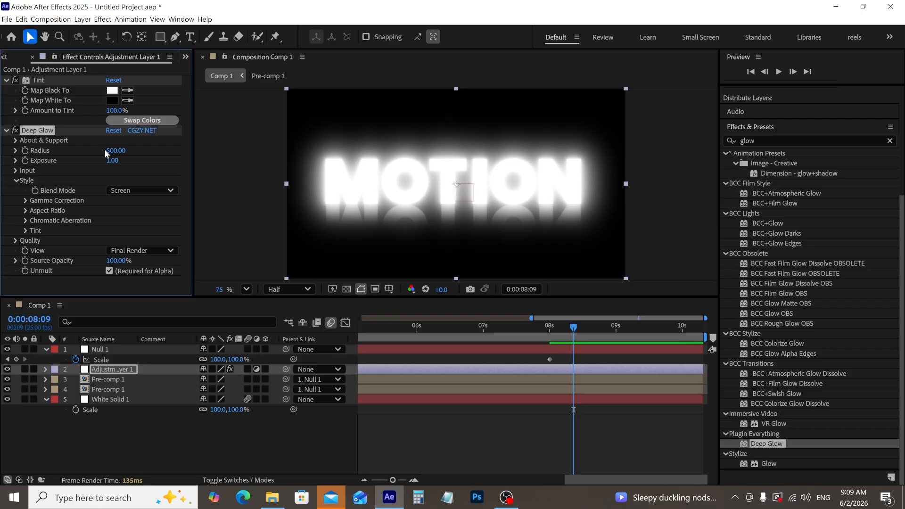
pyautogui.moveTo(106, 150); pyautogui.dragTo(2, 171)
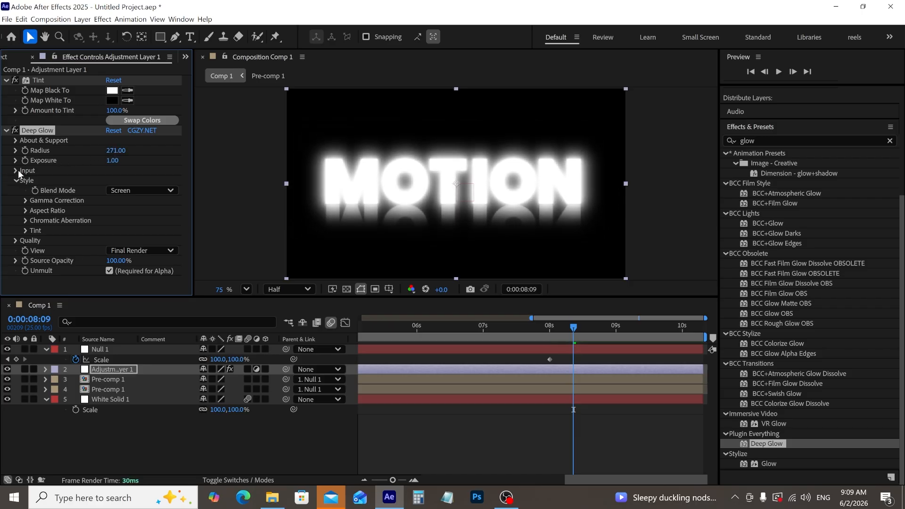
pyautogui.moveTo(116, 150); pyautogui.dragTo(72, 154)
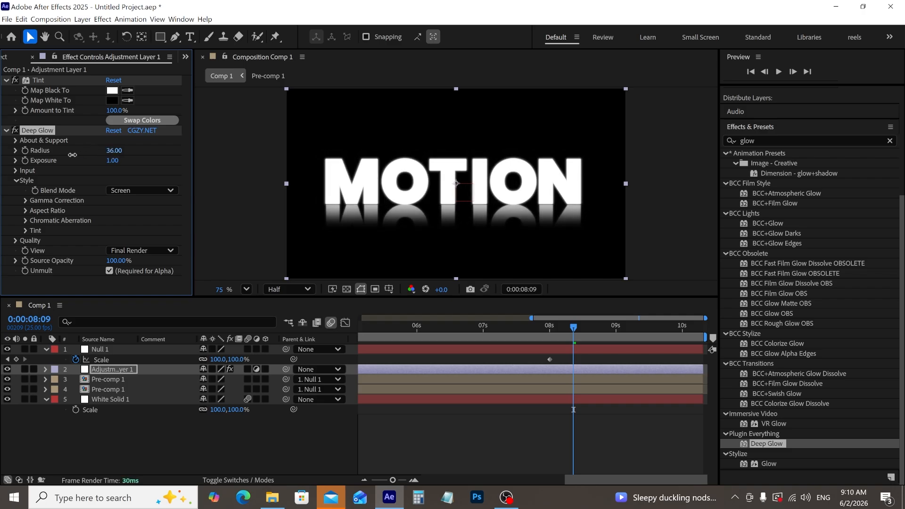